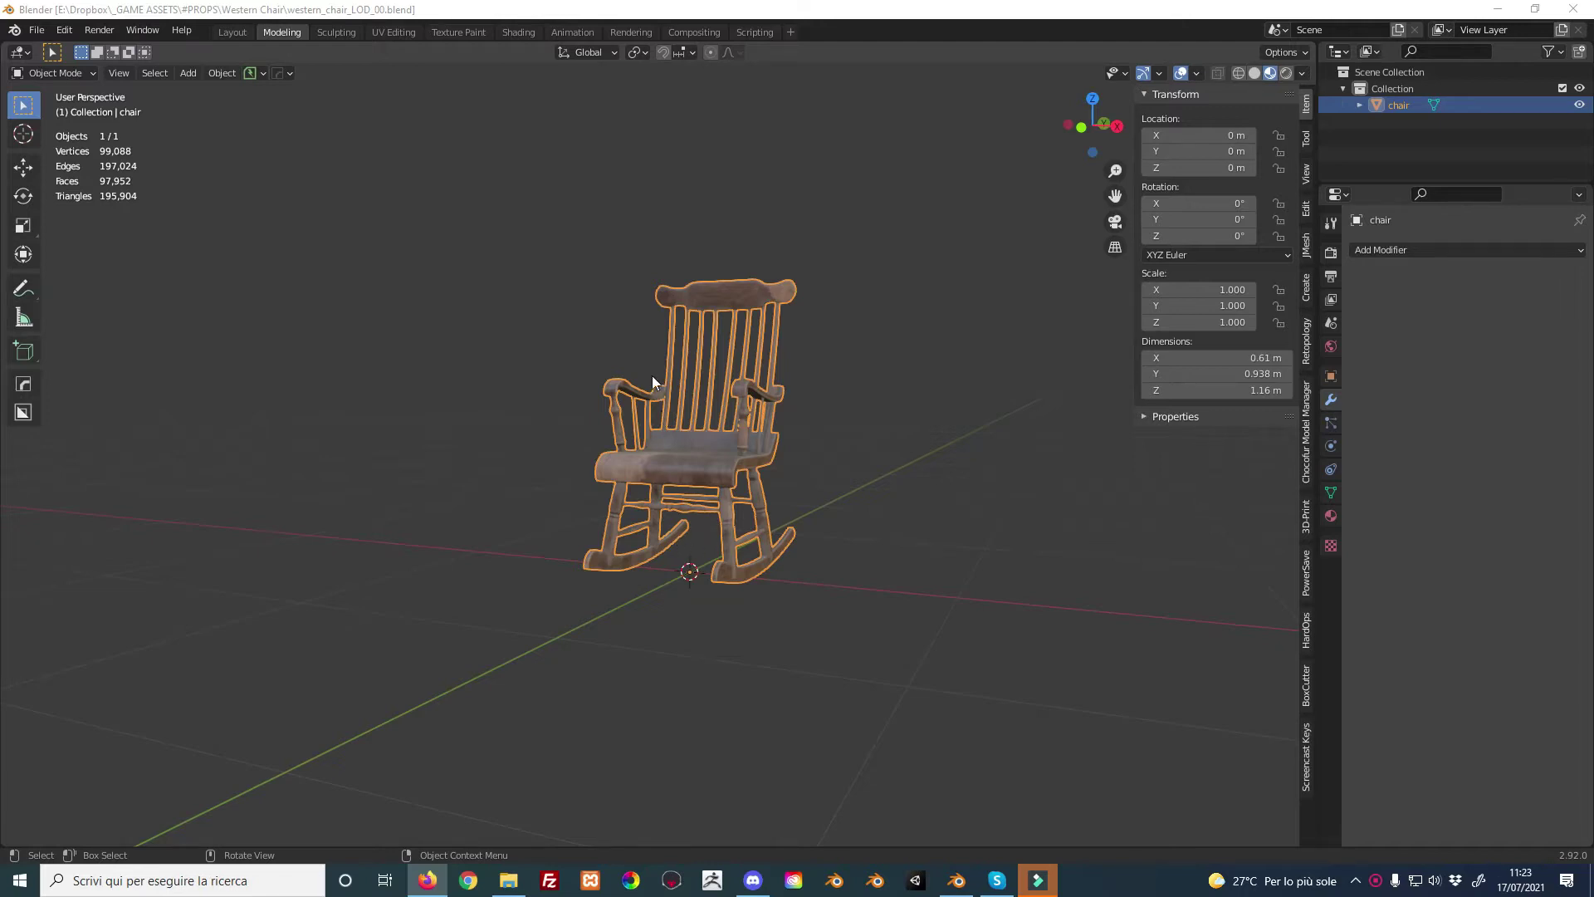
Orbit and zoom around the rocking chair, setting the 3D cursor on the floor to its left
mouse_move(711, 494)
middle_down()
mouse_move(730, 489)
mouse_move(729, 433)
middle_up()
scroll(737, 494, up, 2)
scroll(739, 491, up, 3)
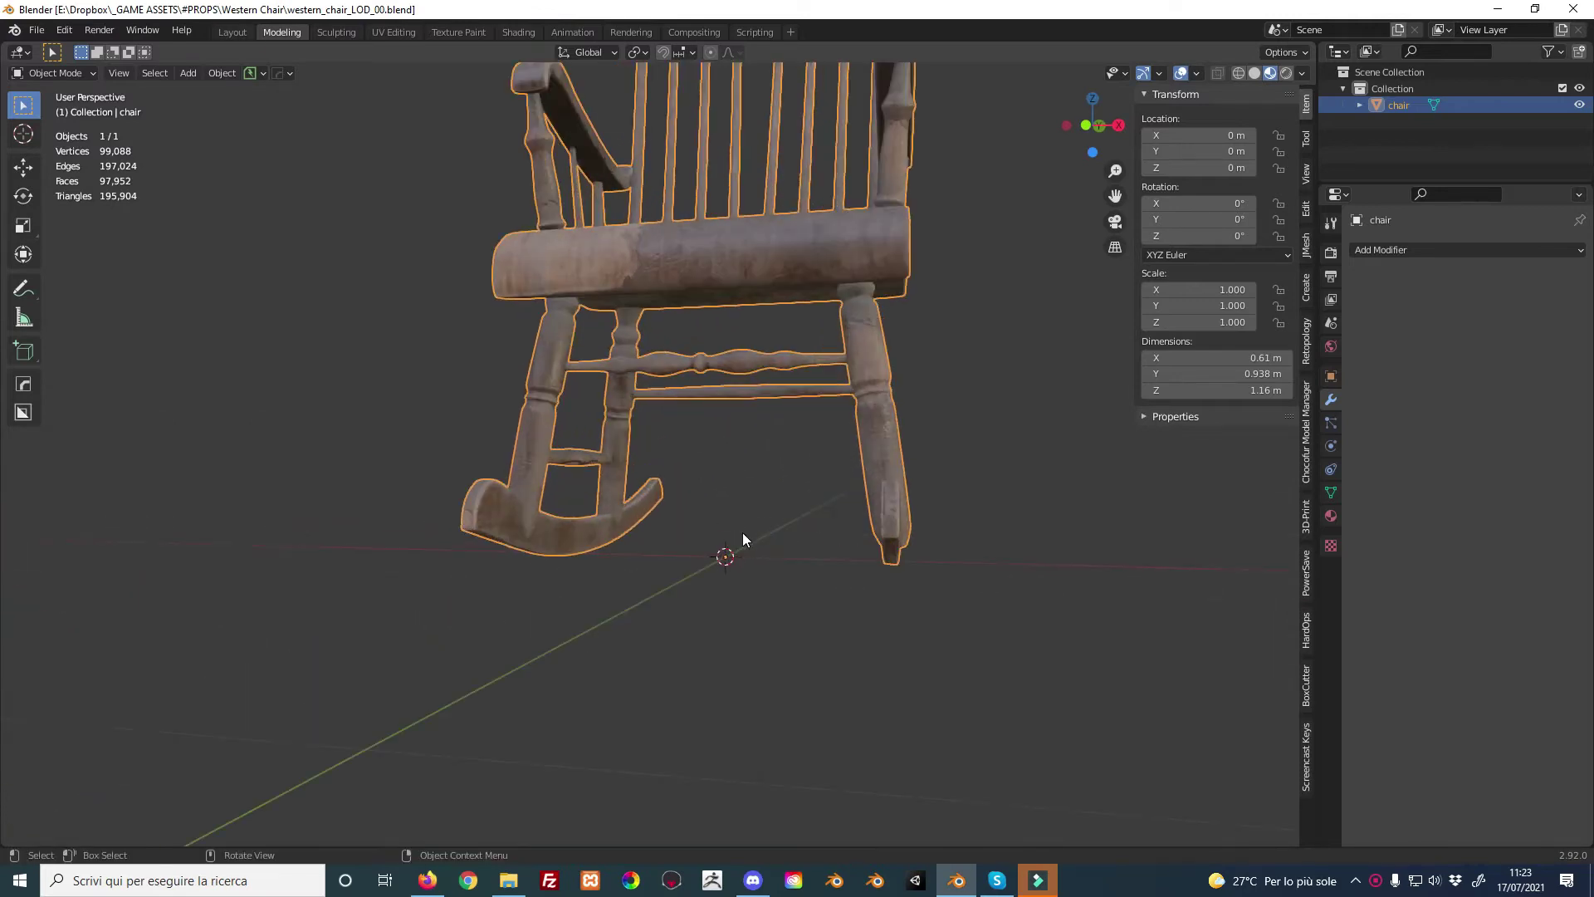
shift+right_click(332, 434)
scroll(730, 564, up, 1)
scroll(780, 631, up, 2)
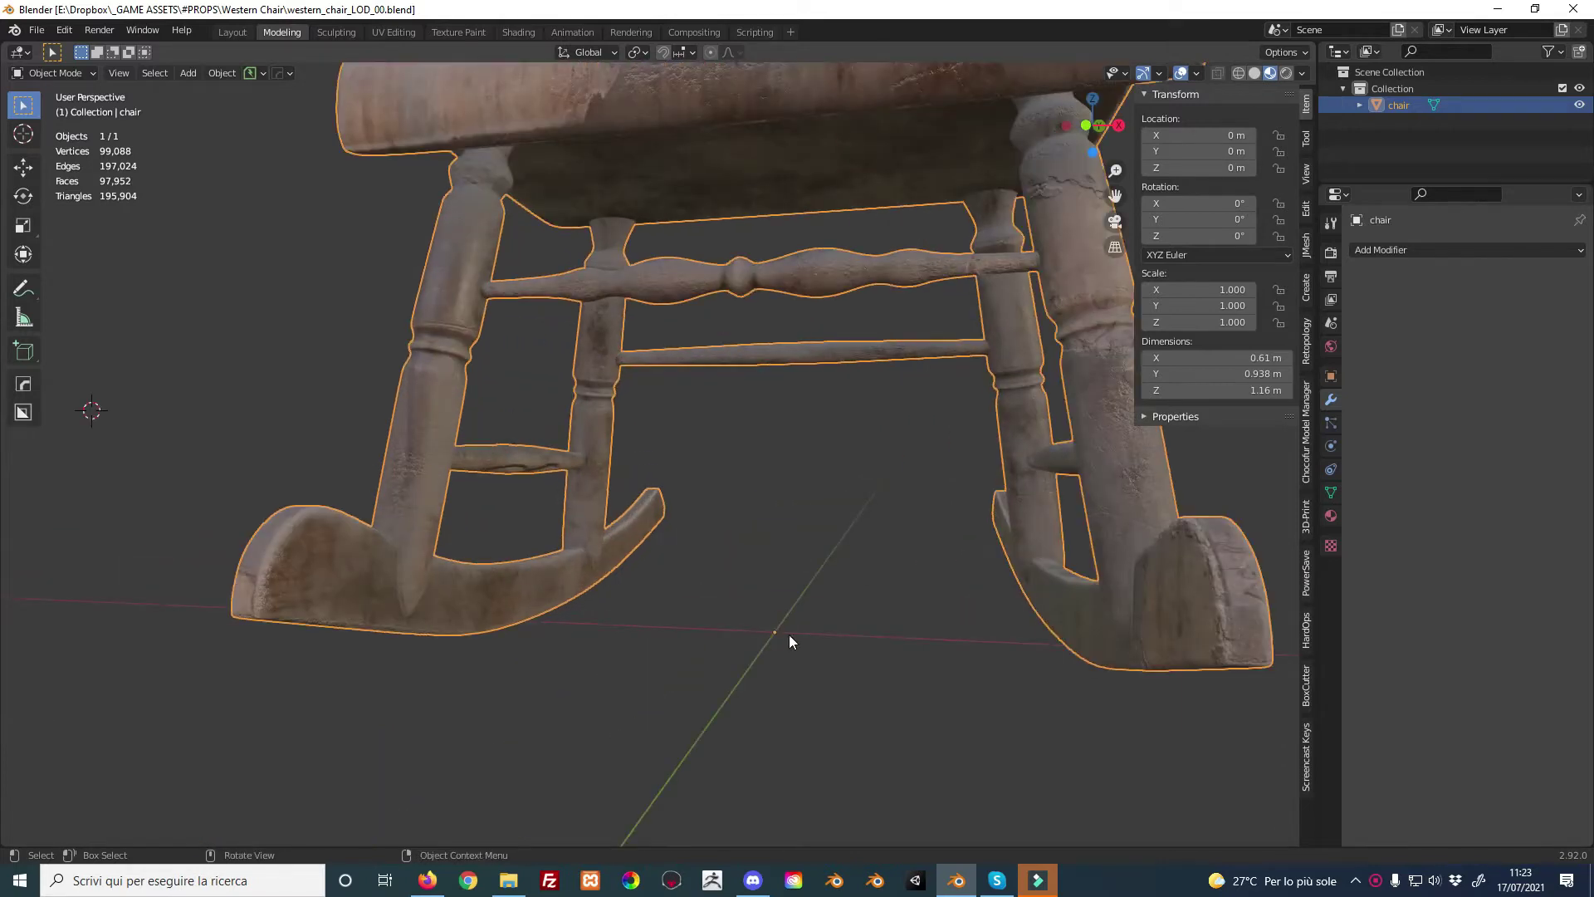
scroll(758, 604, down, 2)
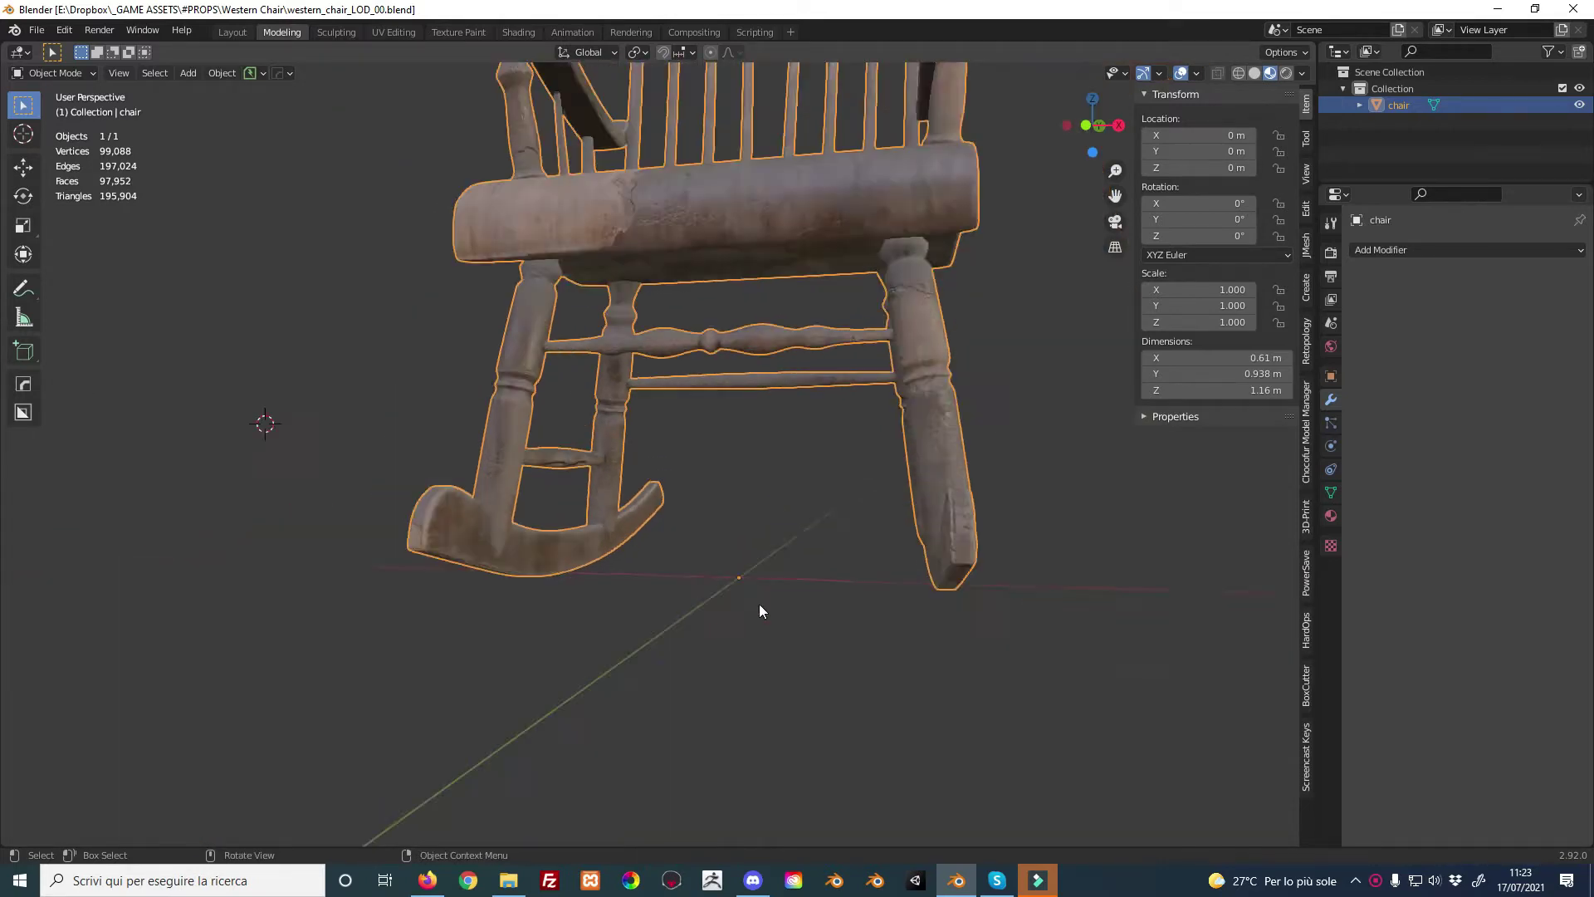
scroll(726, 508, down, 3)
middle_drag(726, 508, 710, 544)
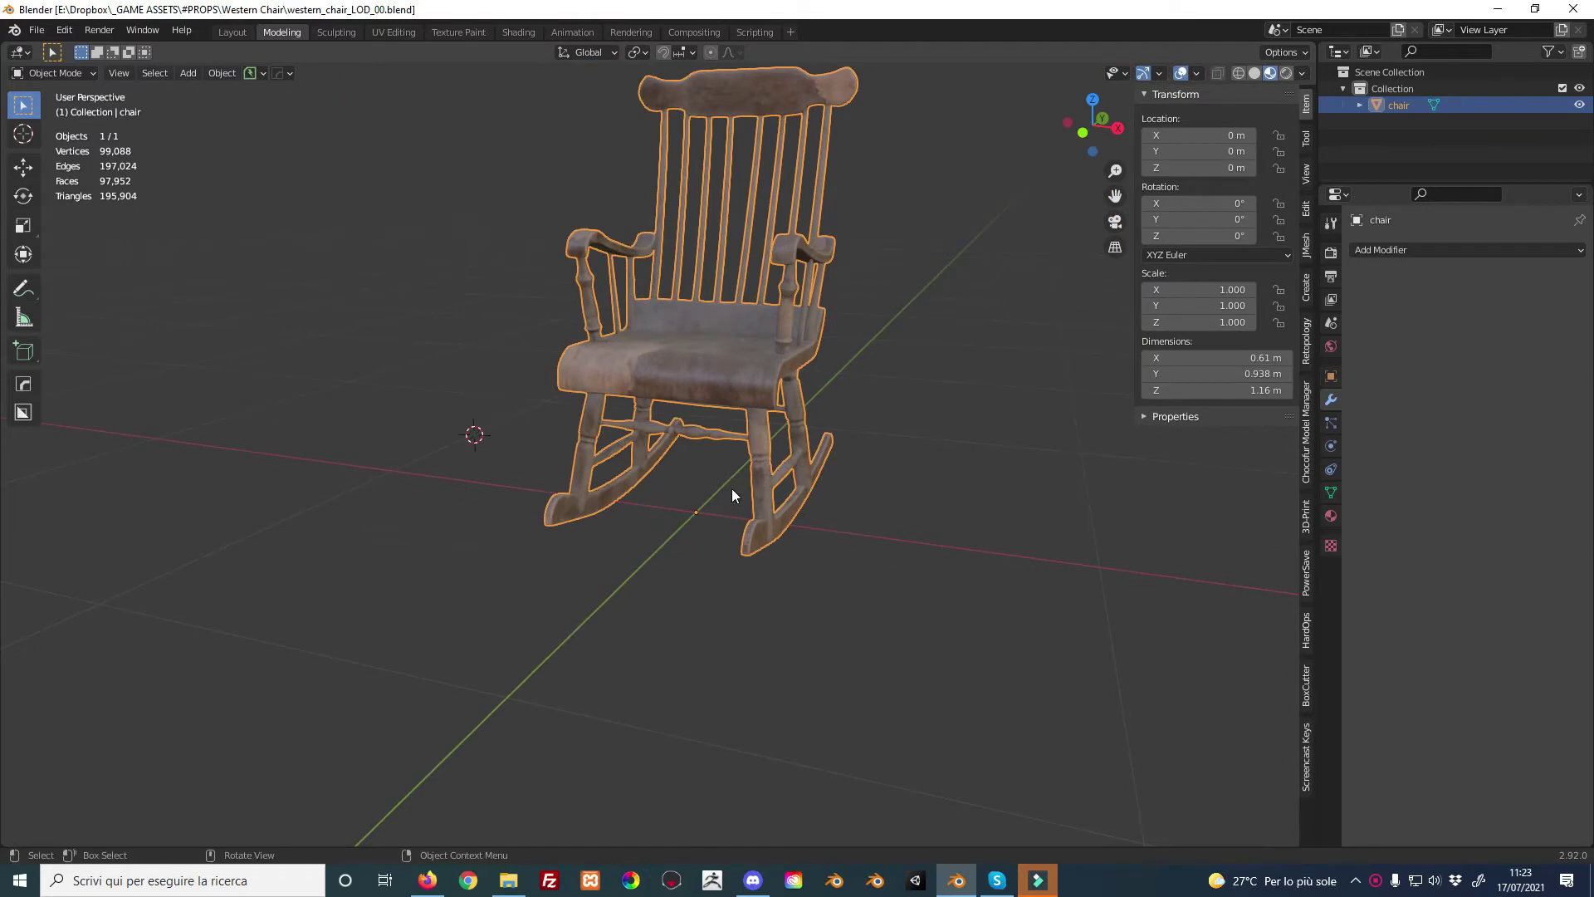
Rotate the chair freely, try an X-axis rotation and undo it, leaving tilt 0.845°, -2.17°, 0.688°
key(r)
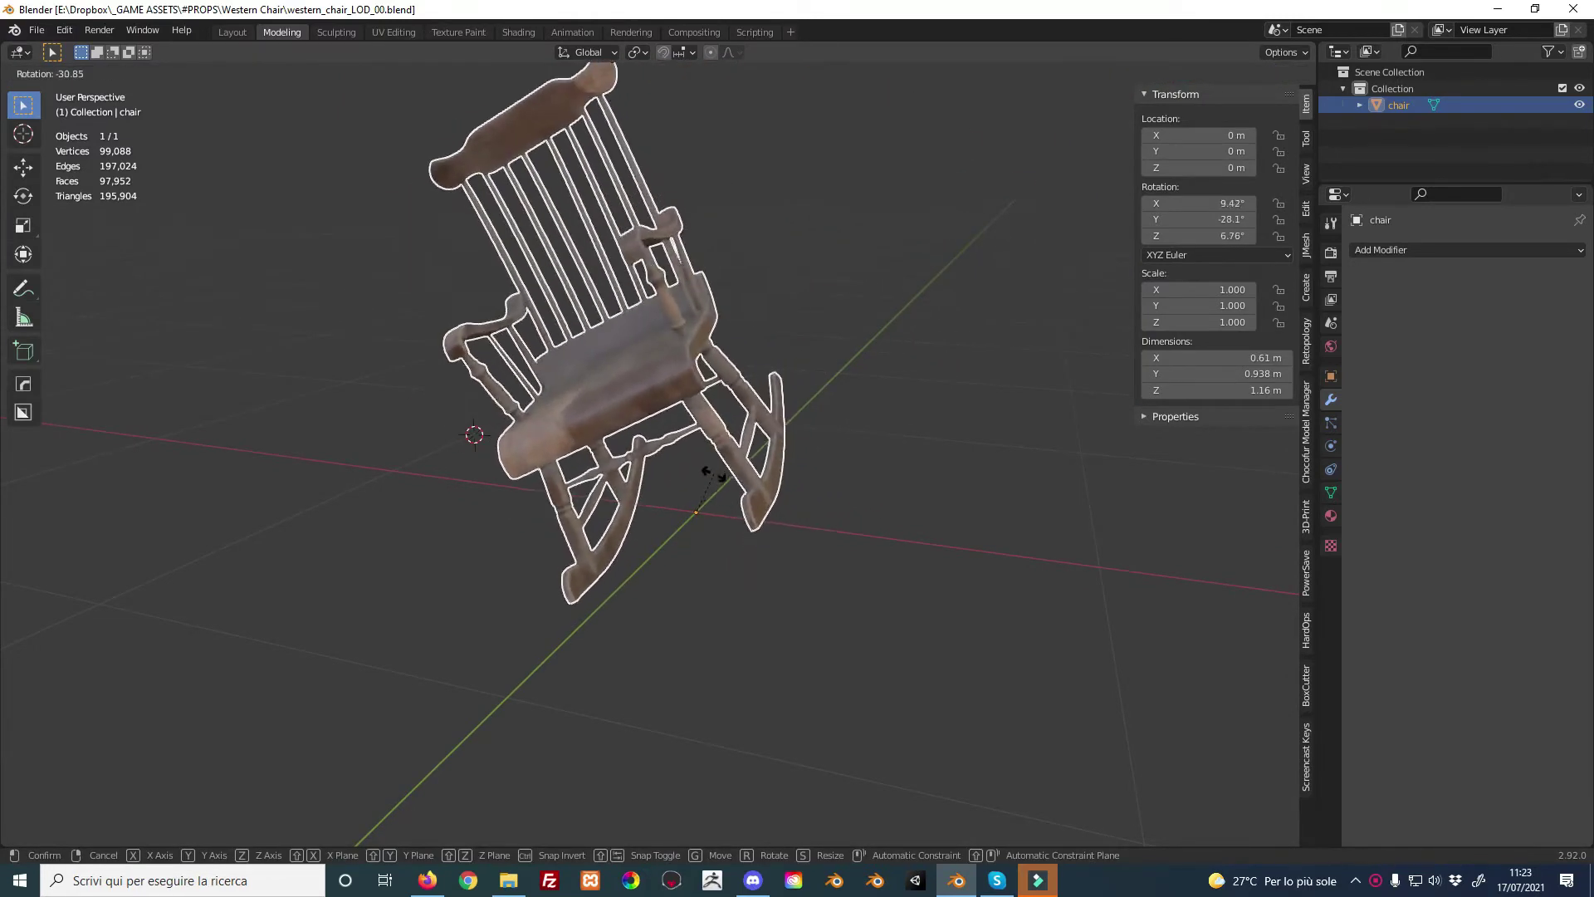
click(729, 483)
key(r)
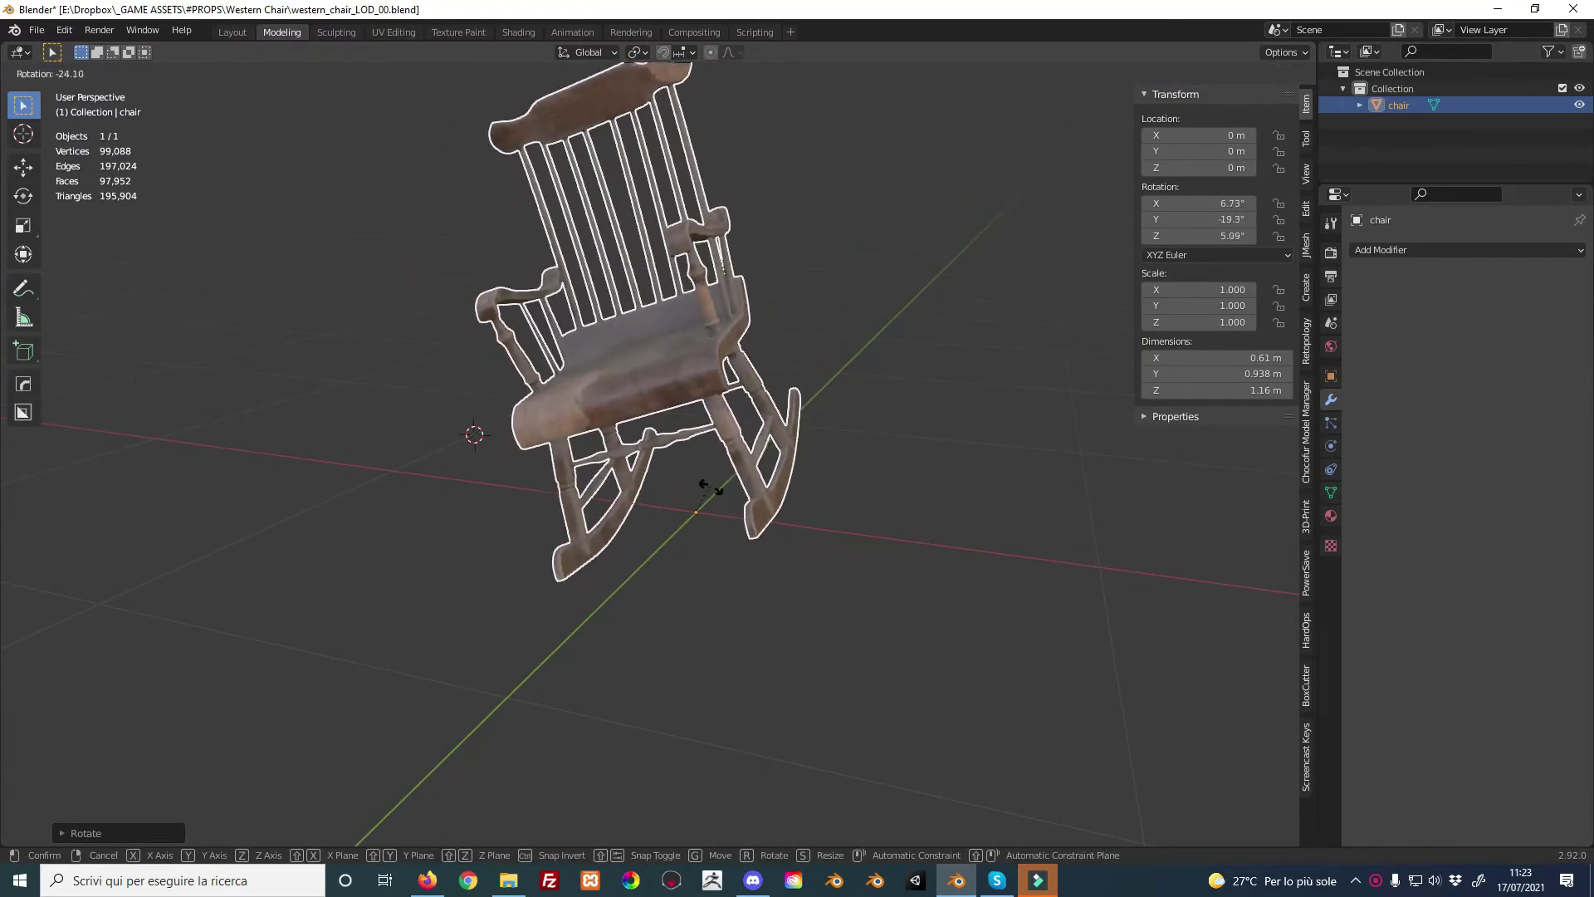
key(x)
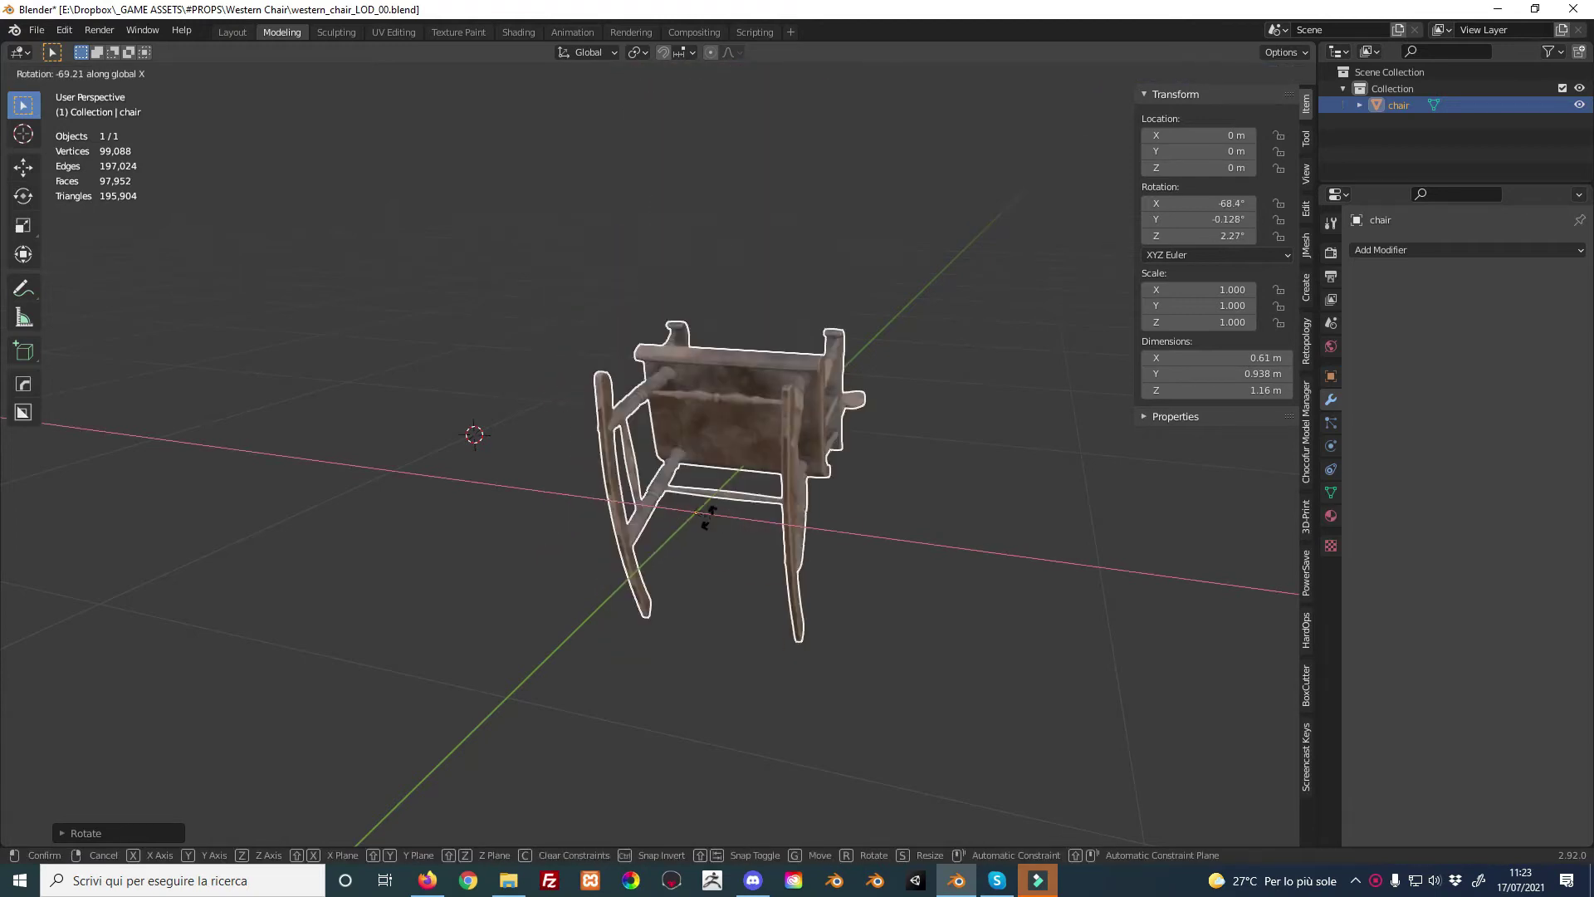
click(740, 466)
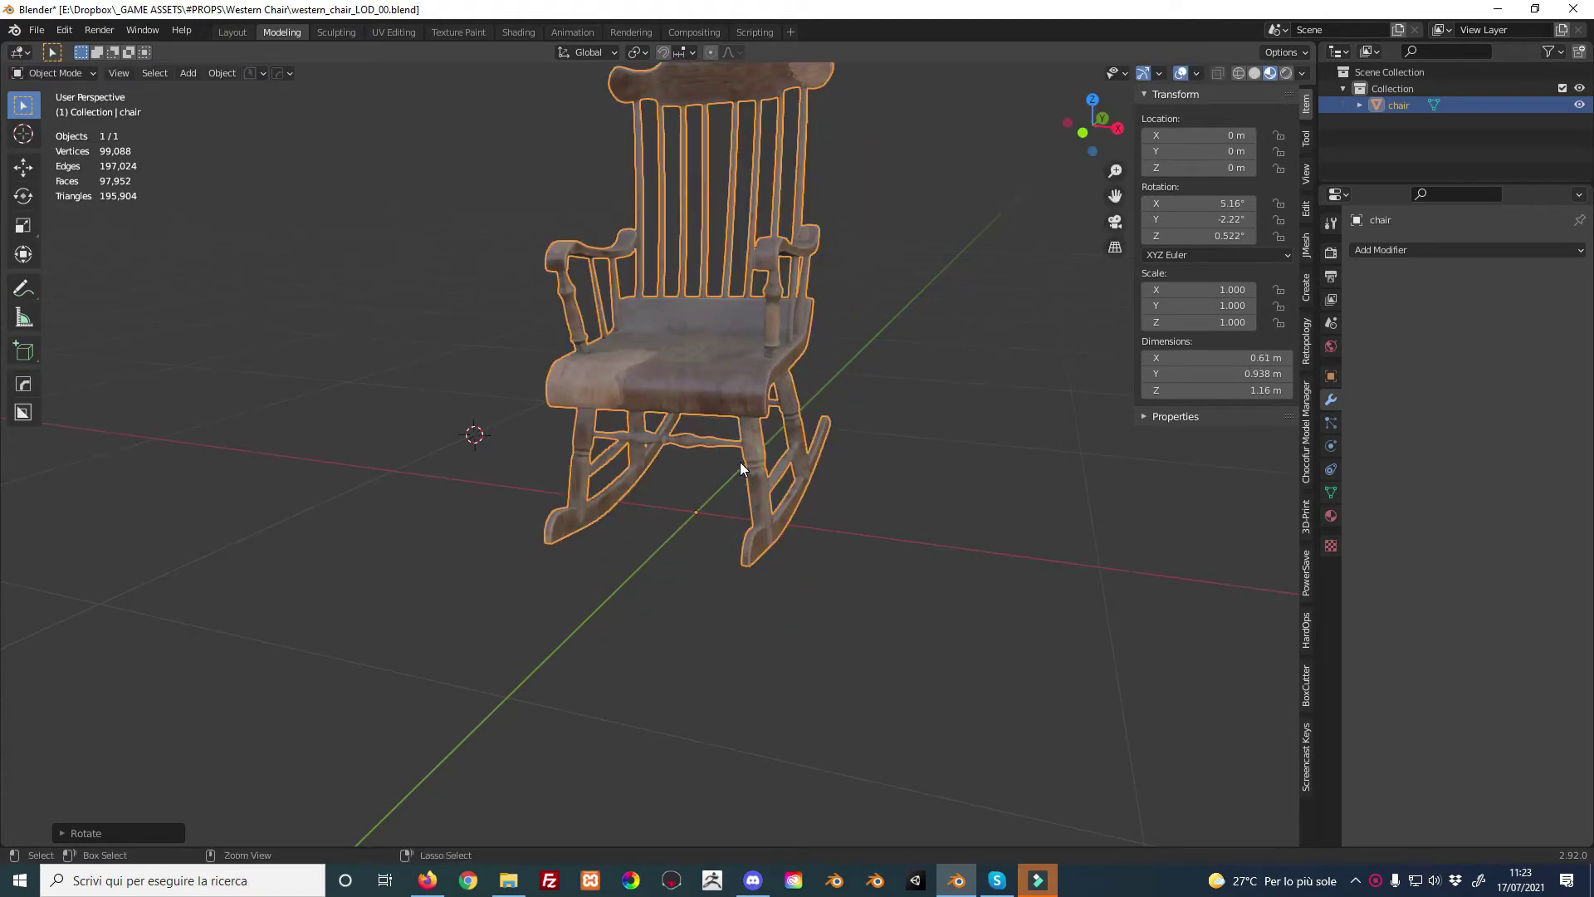
key(ctrl+z)
scroll(740, 462, down, 1)
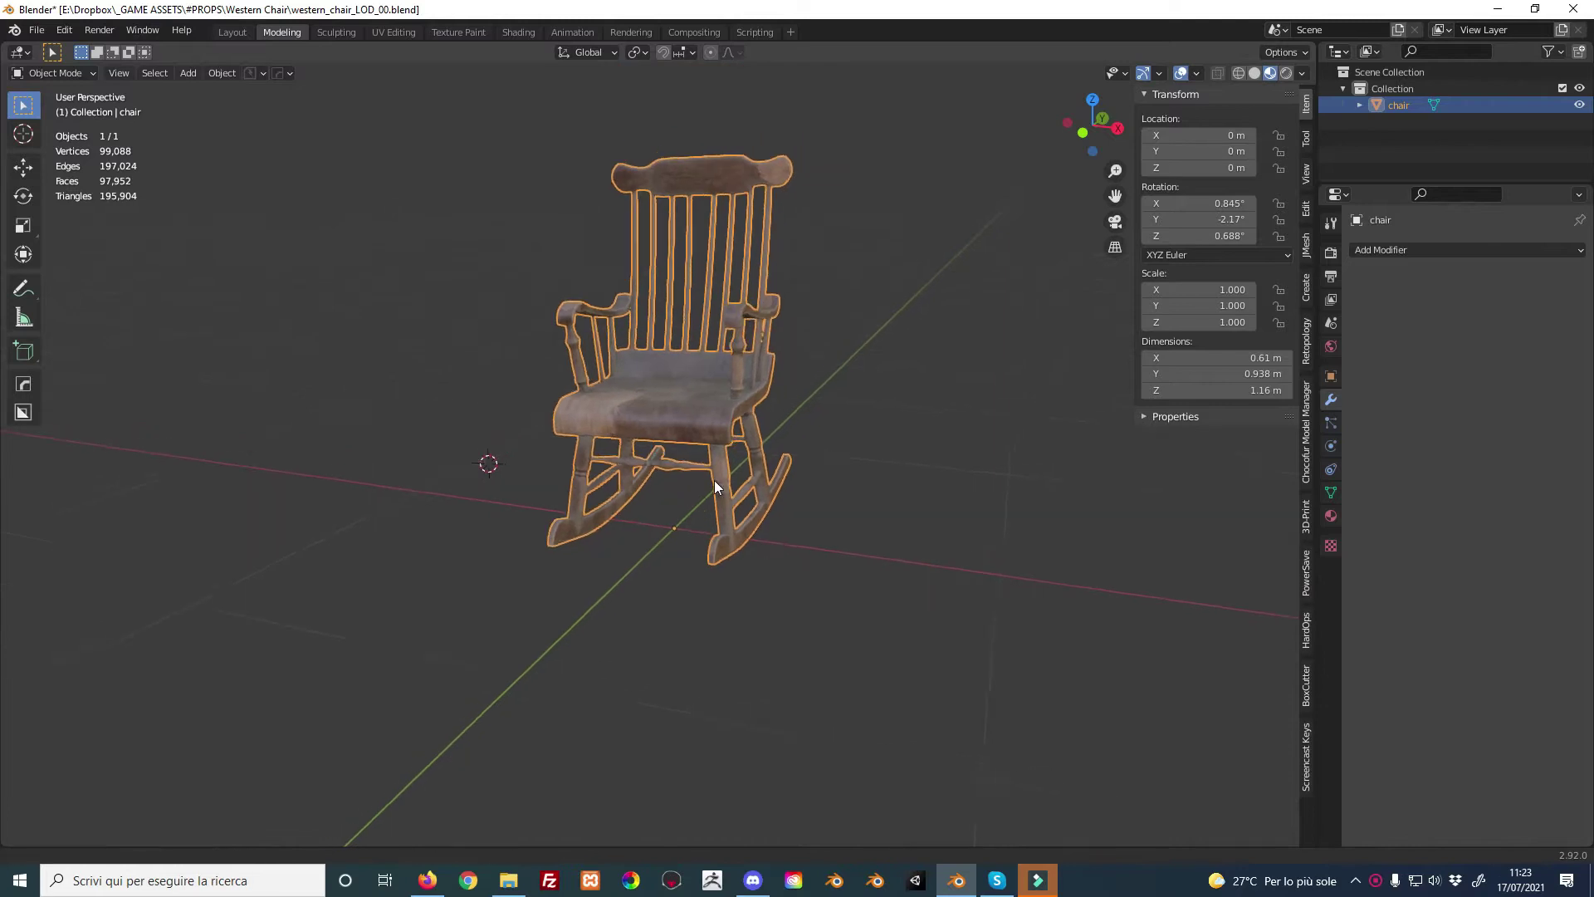
scroll(689, 505, up, 1)
scroll(690, 504, up, 1)
scroll(687, 504, up, 1)
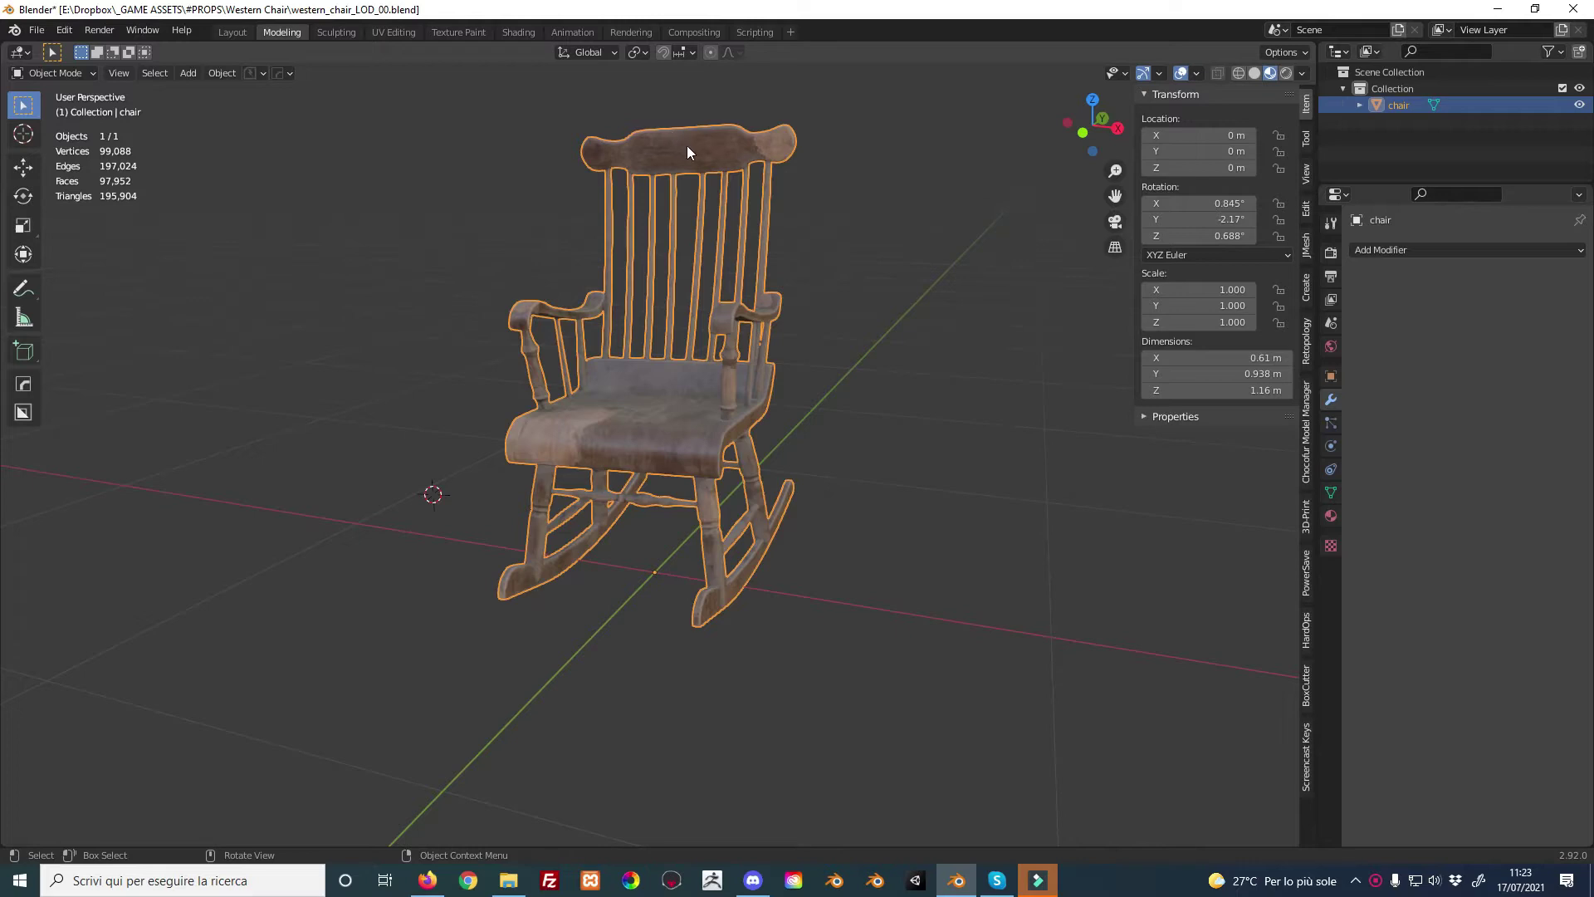
Enable Affect Only Origins and move the chair's origin up and back toward the backrest
click(1284, 52)
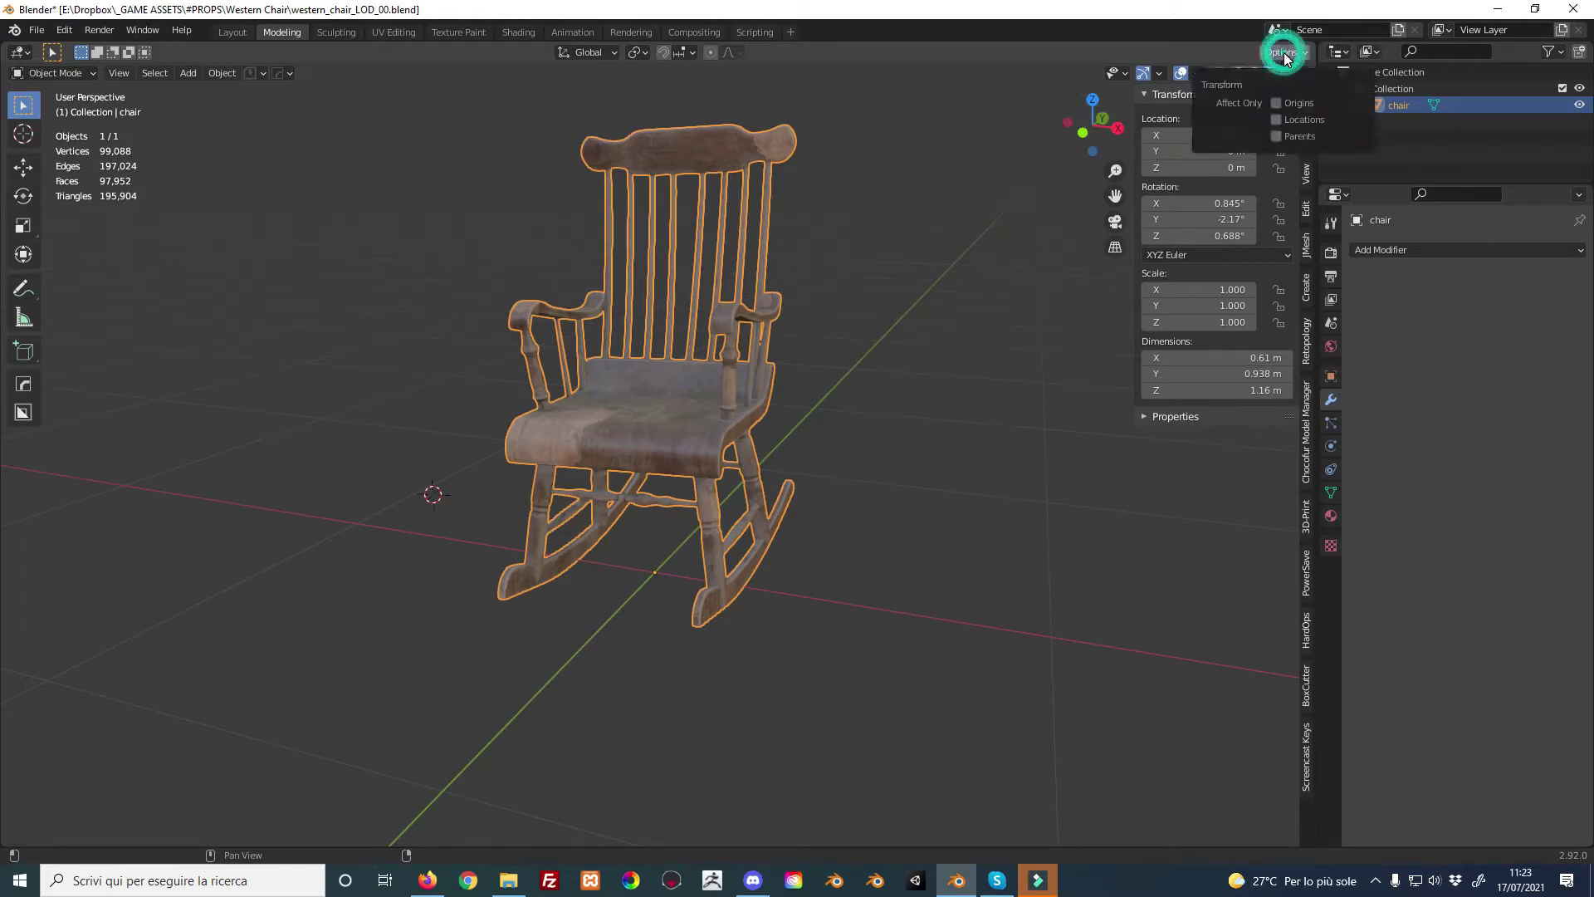
click(1276, 103)
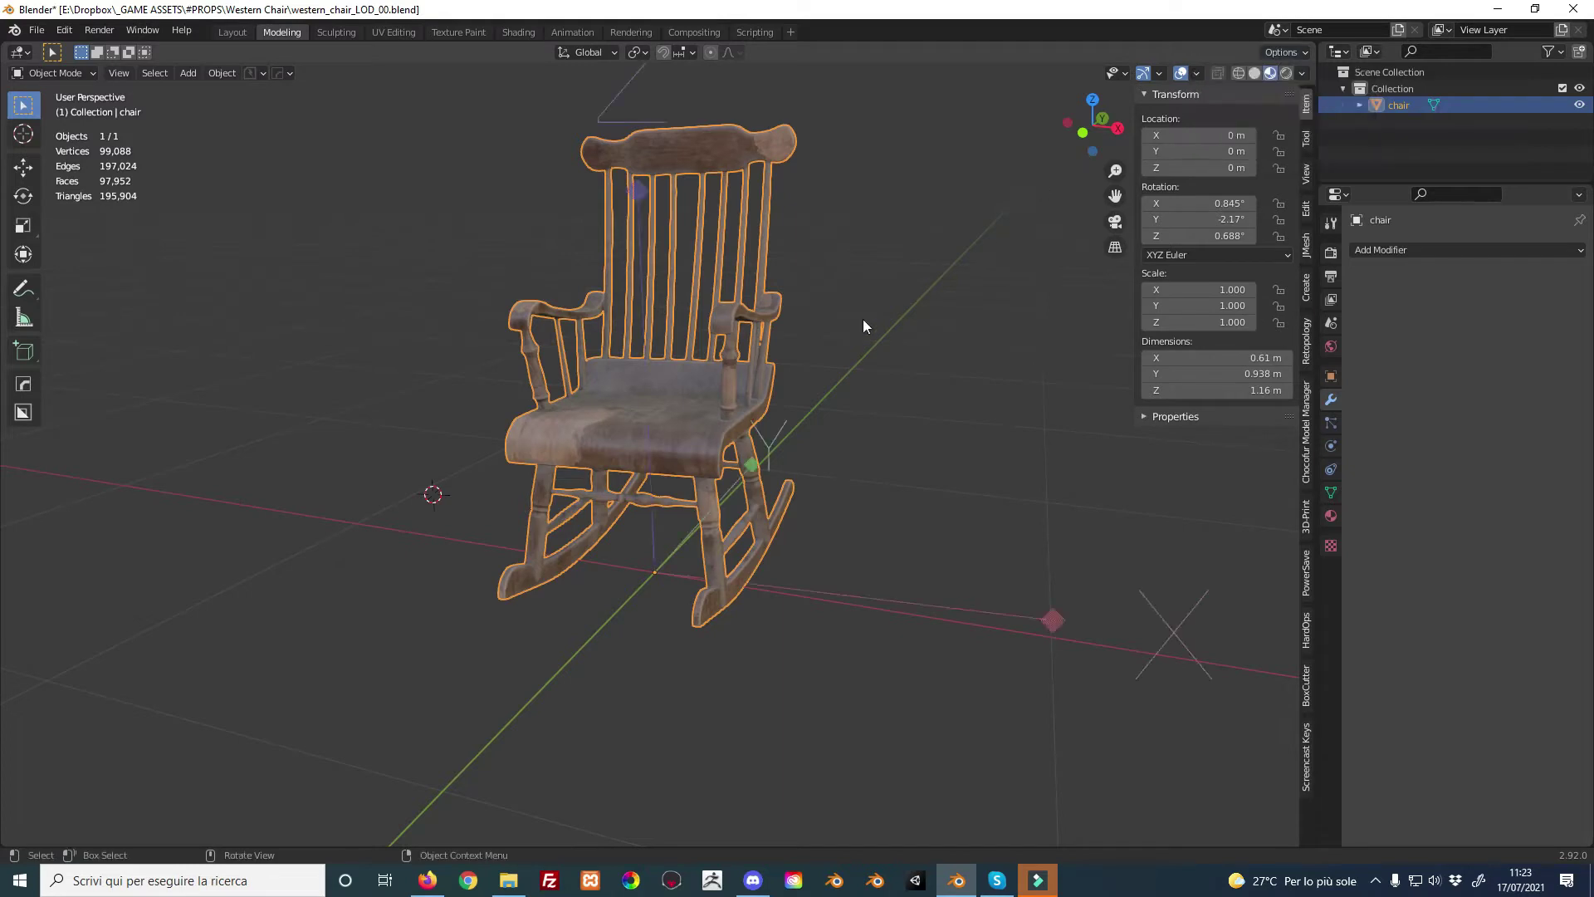
click(24, 167)
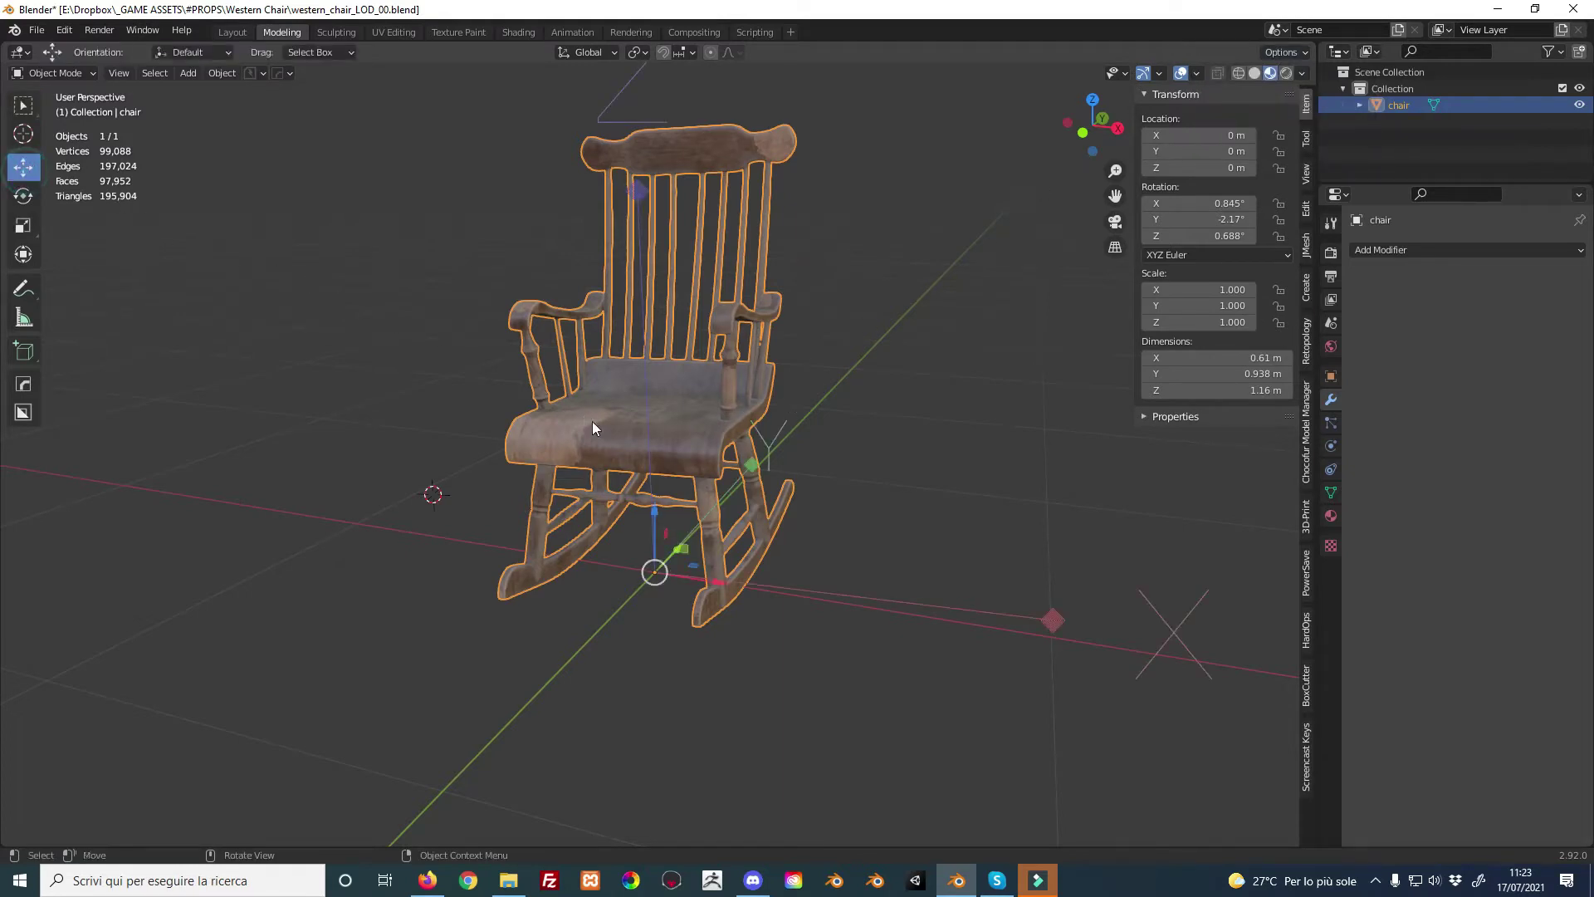
mouse_move(654, 504)
mouse_down()
mouse_move(664, 372)
mouse_move(704, 249)
mouse_up()
mouse_move(707, 367)
middle_down()
mouse_move(610, 405)
mouse_move(681, 328)
middle_up()
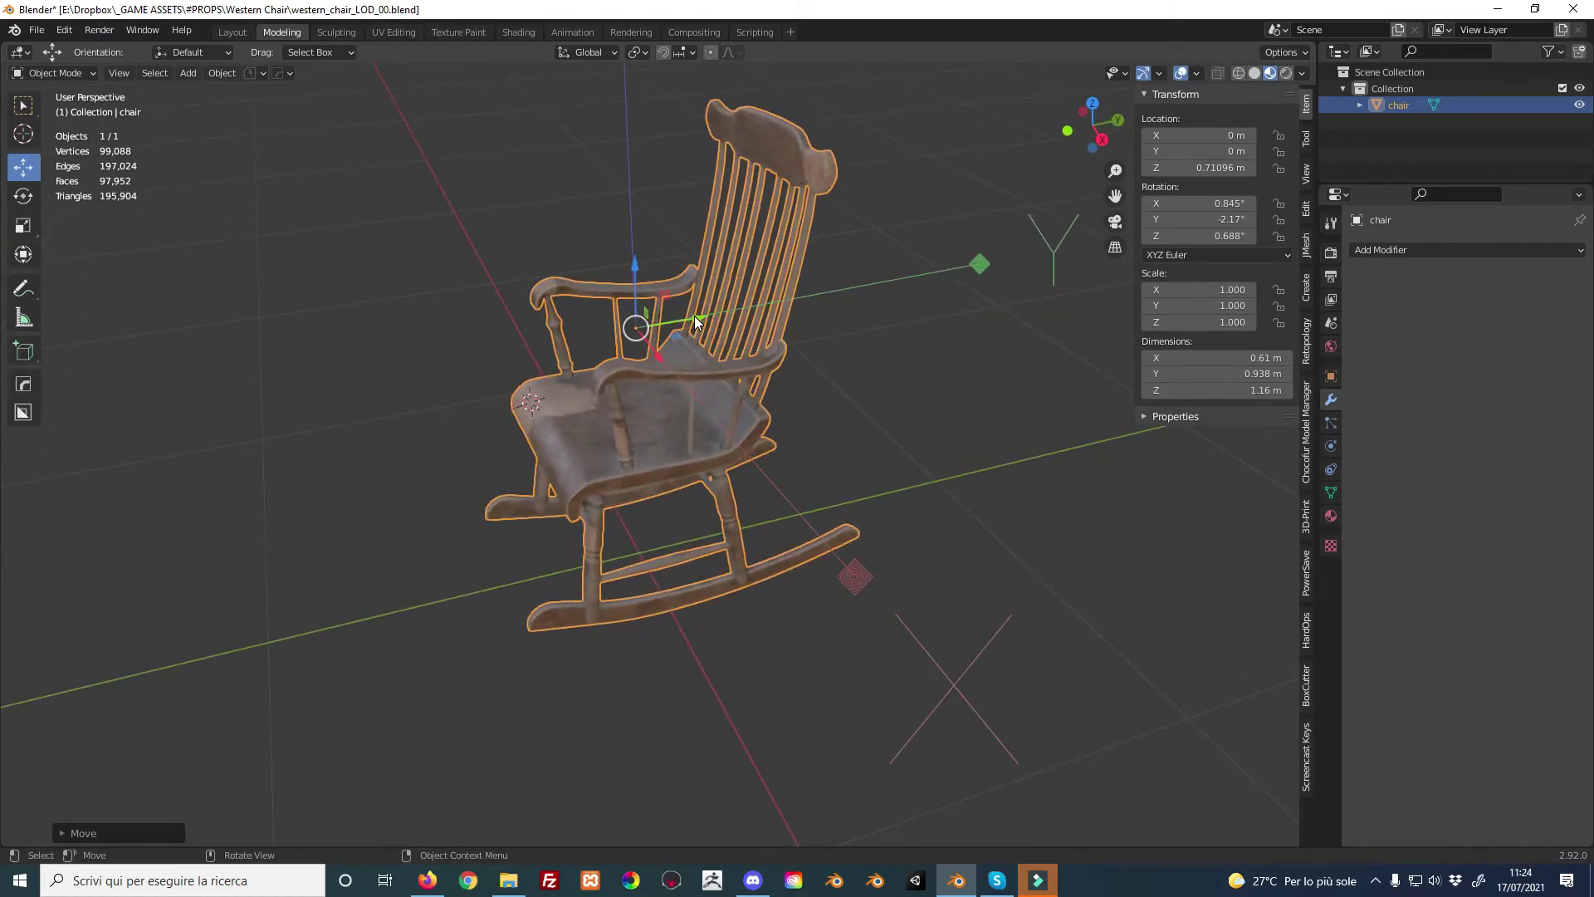
mouse_move(696, 322)
mouse_down()
mouse_move(784, 297)
mouse_move(735, 264)
mouse_move(755, 124)
mouse_move(849, 118)
mouse_up()
Revisit the Affect Only options, then rock the chair around its moved origin, freely and on X
click(1278, 52)
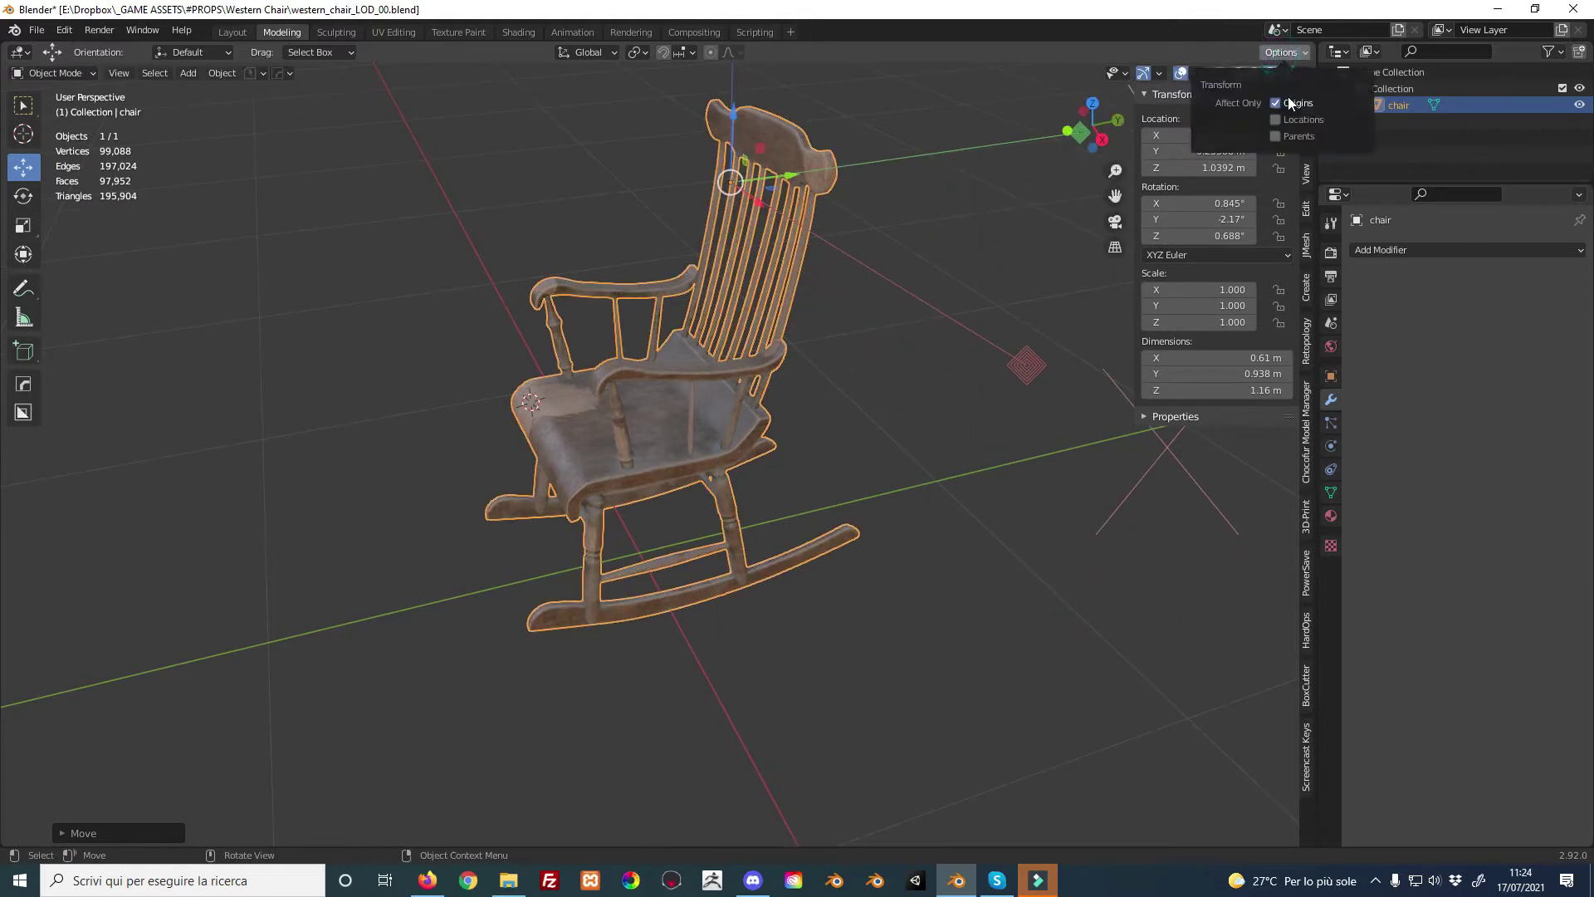
middle_drag(859, 186, 782, 229)
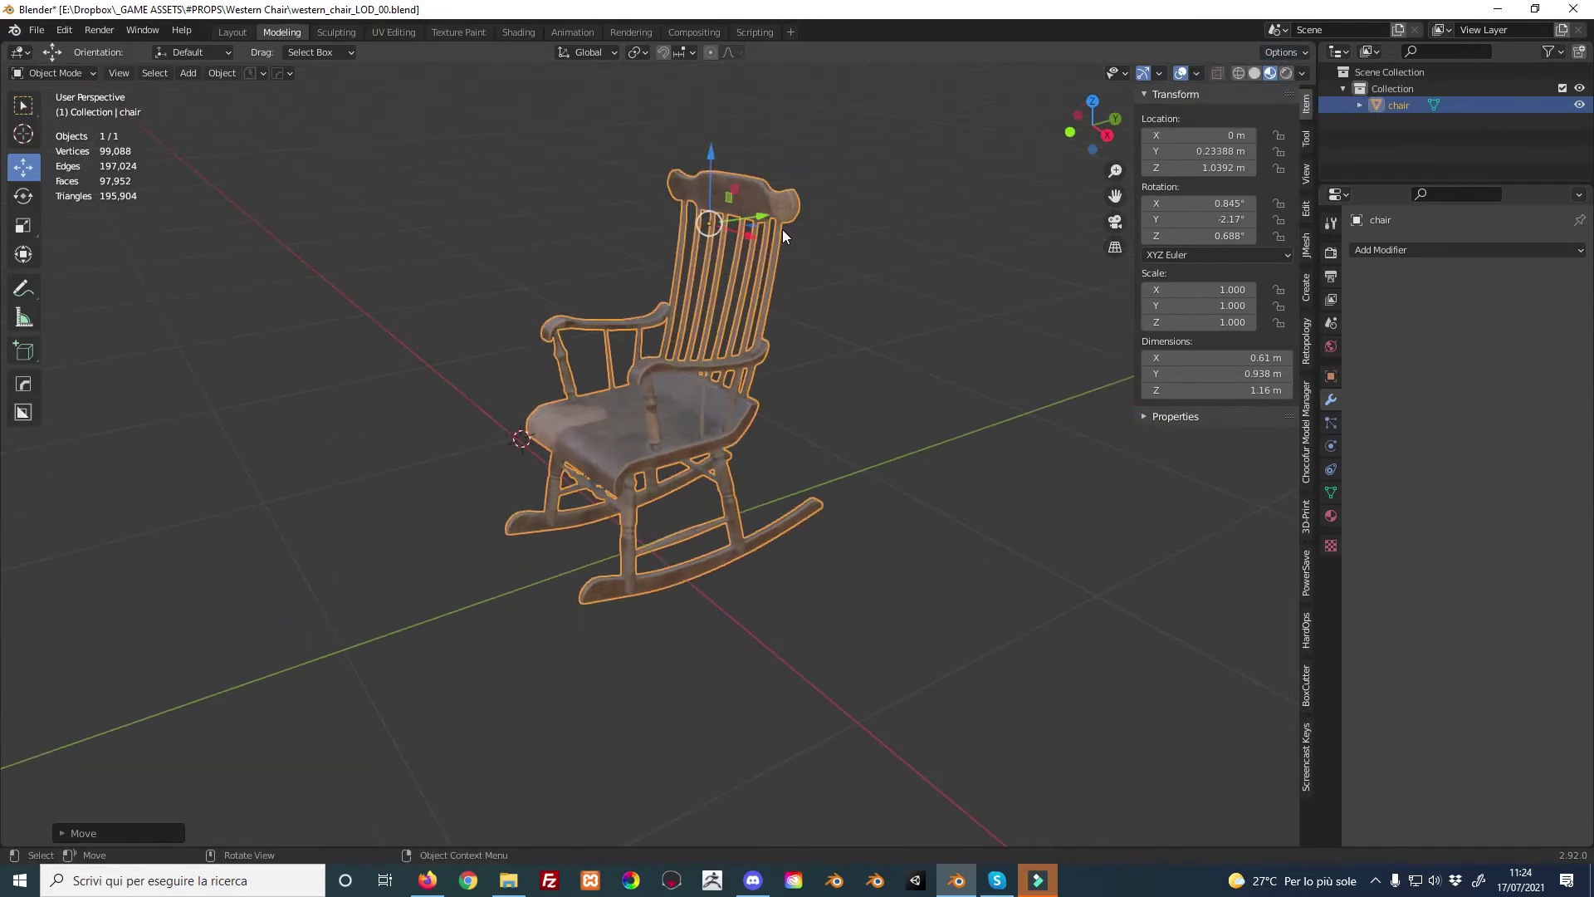
key(r)
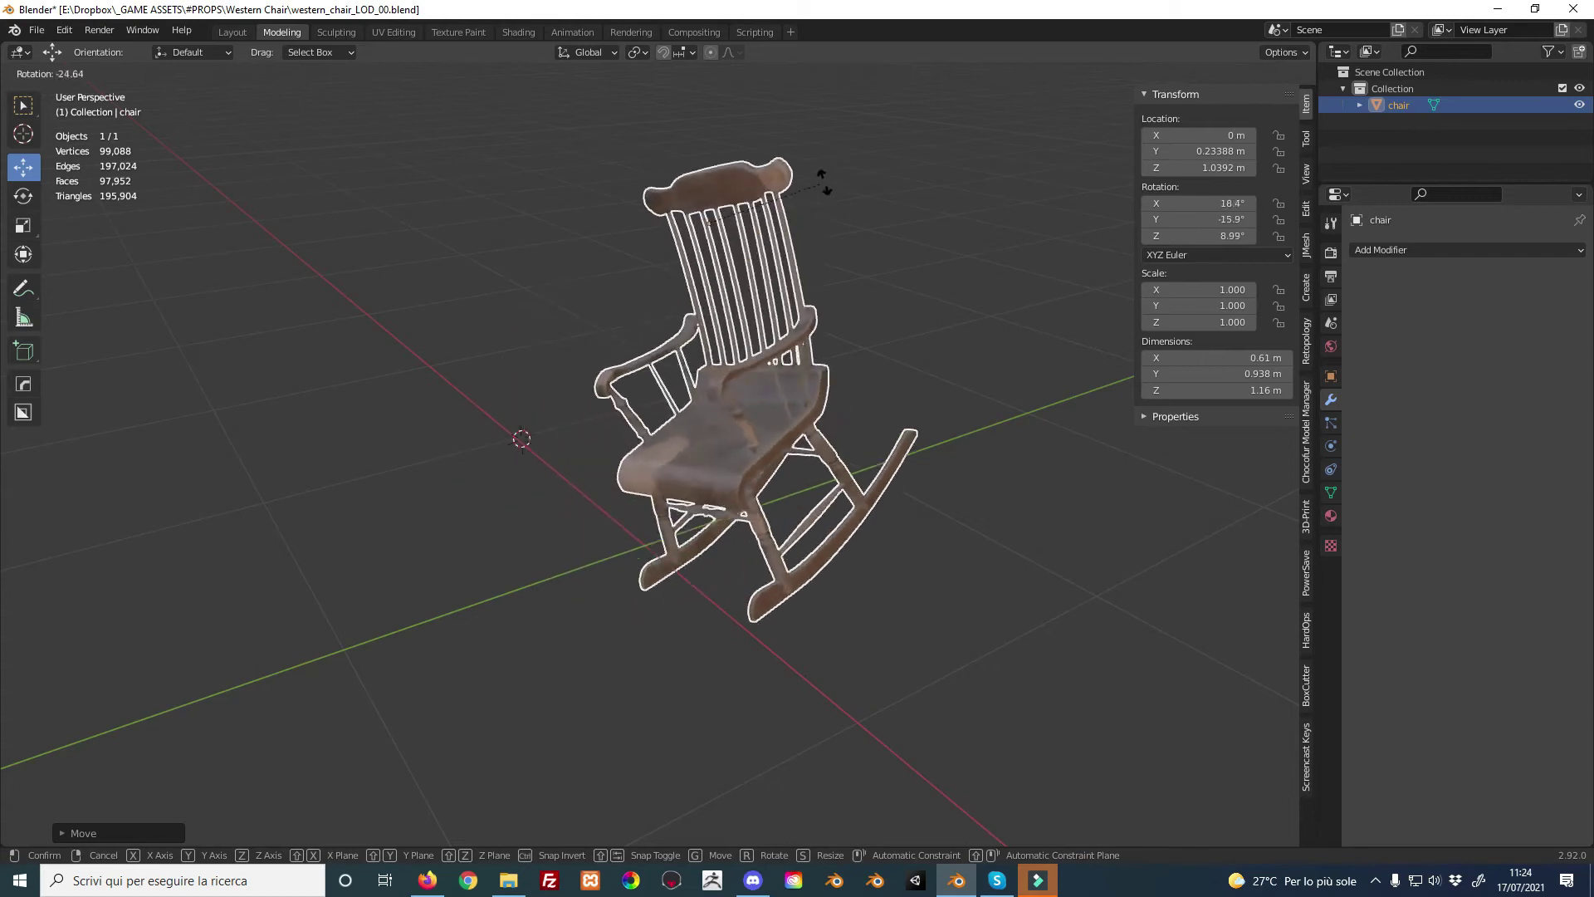
click(798, 221)
key(r)
key(x)
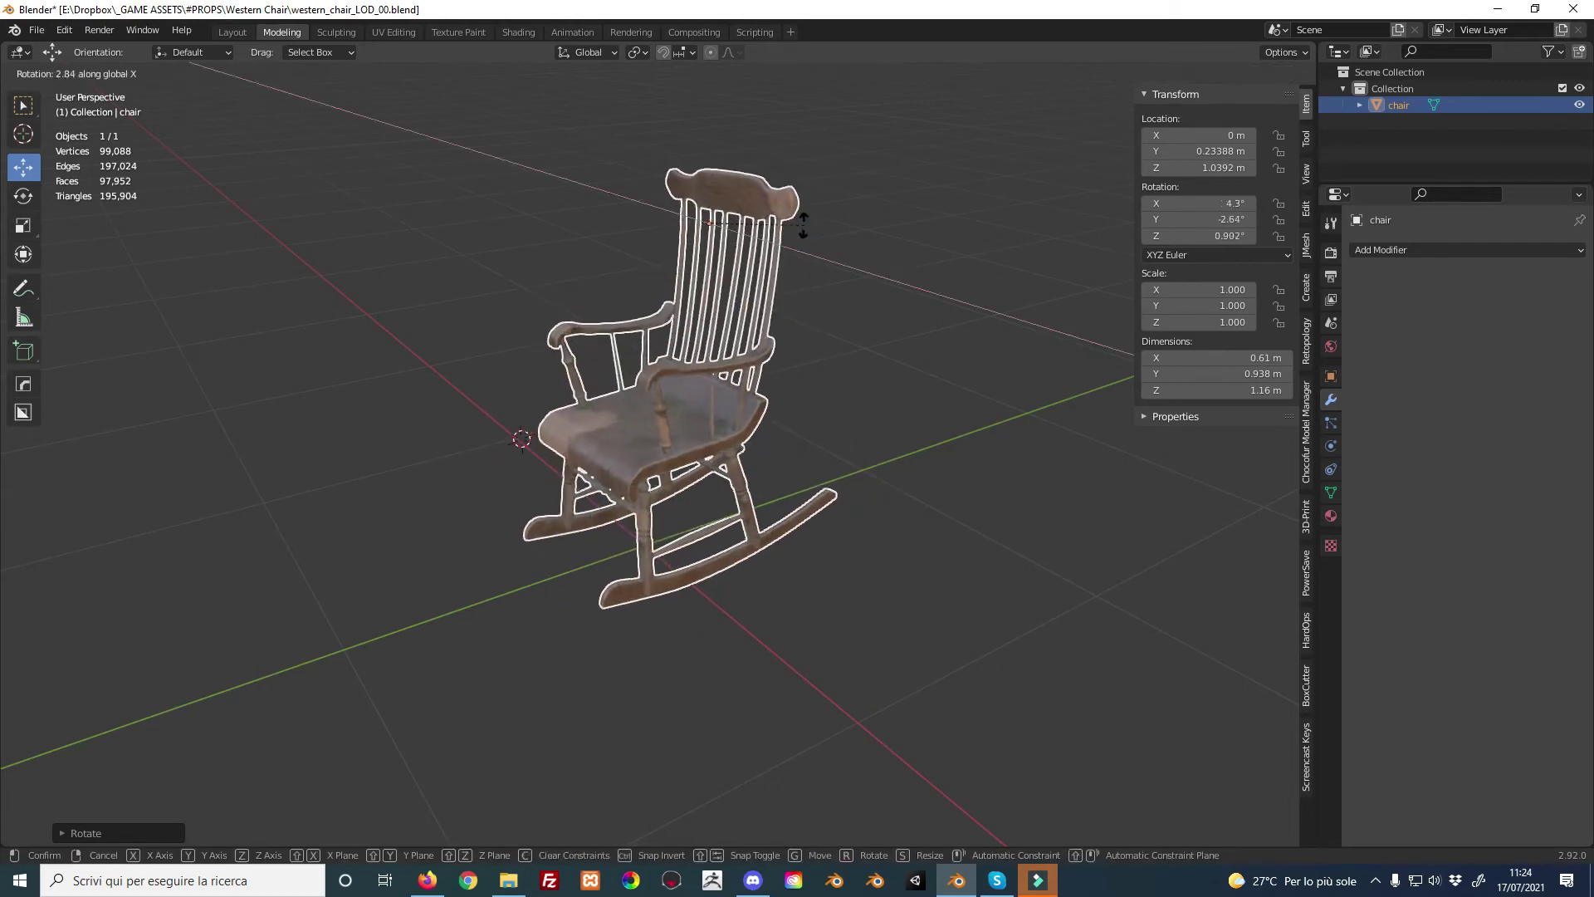
click(802, 263)
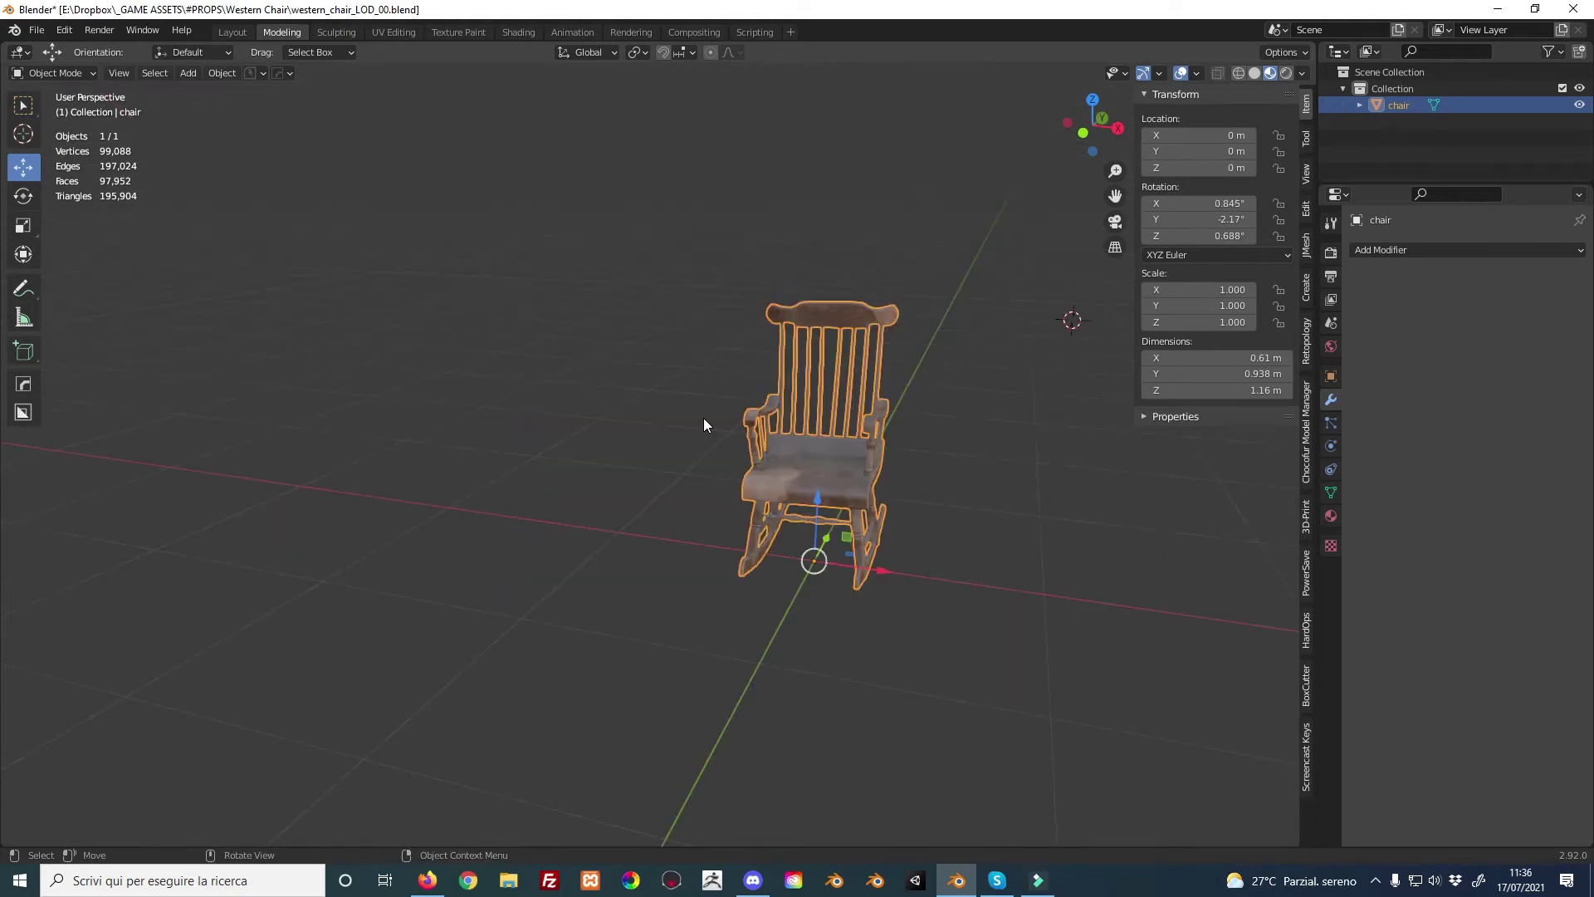
Duplicate the chair and place the copy to the left at X -1.2805 m
key(shift)
key(shift+d)
key(x)
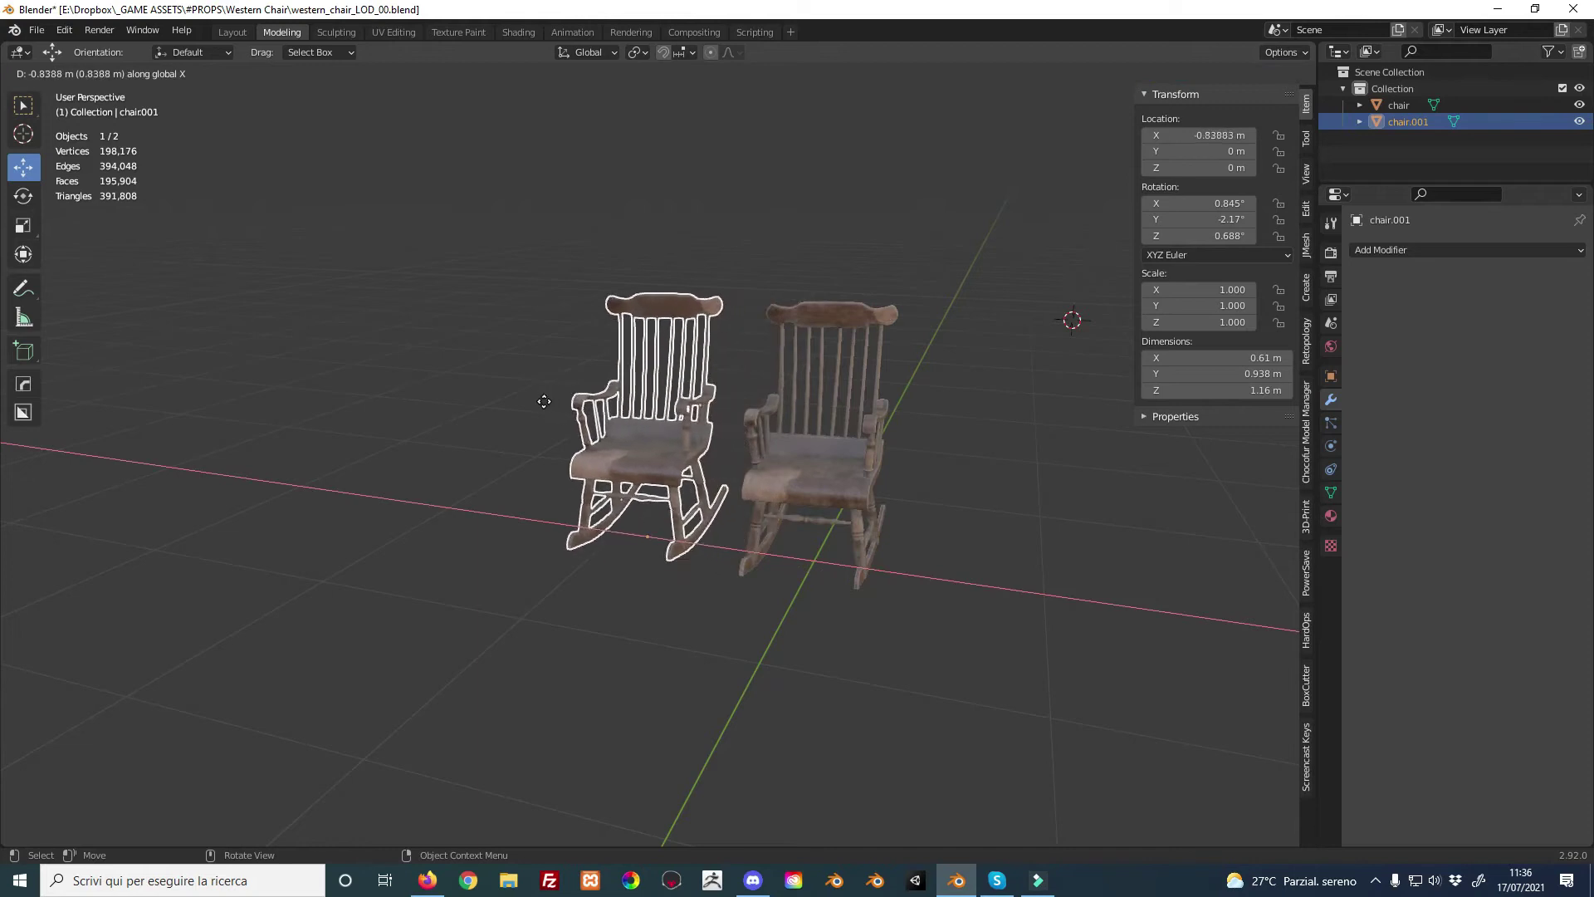
click(467, 389)
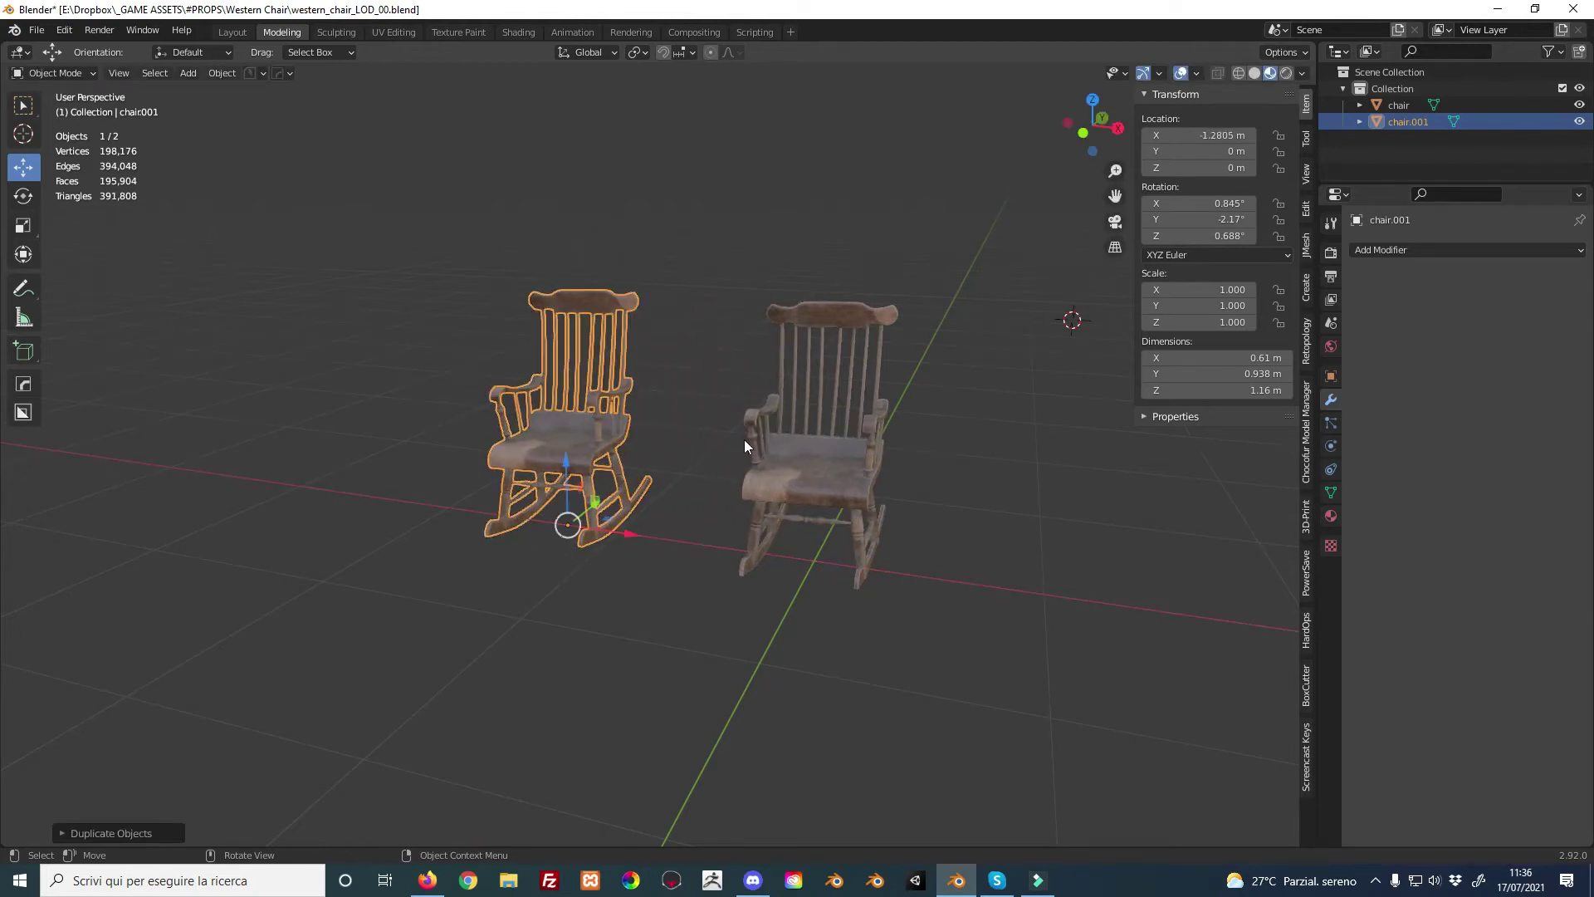
Select both chairs, review the Pivot Point choices, then keep only the right-hand chair selected
shift+click(786, 462)
middle_drag(678, 356, 703, 377)
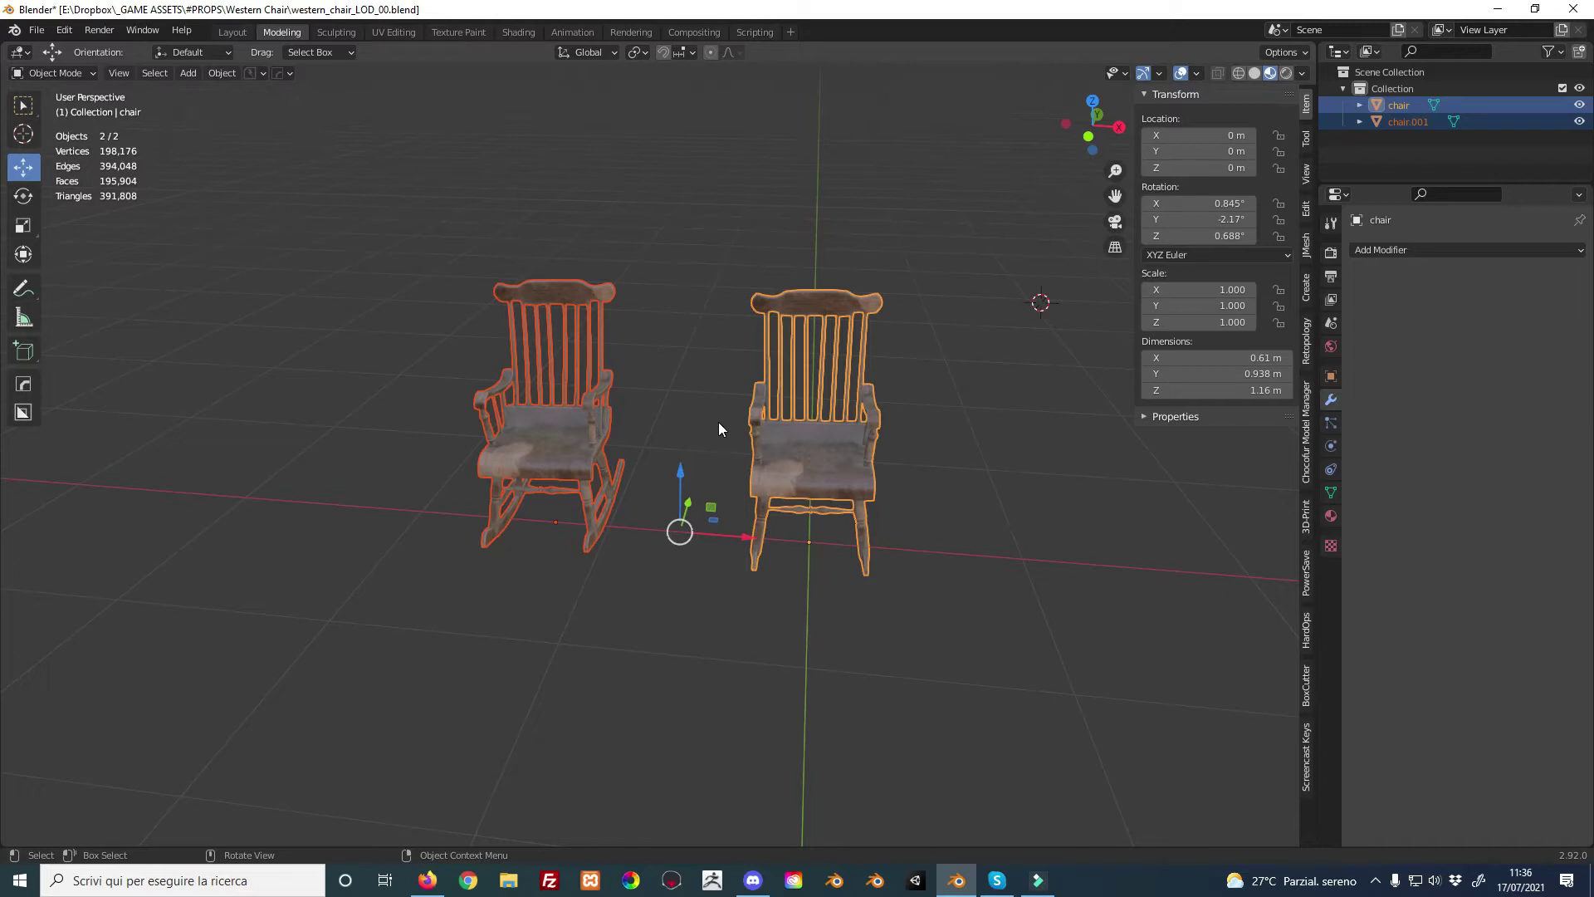
click(639, 53)
middle_drag(772, 311, 747, 347)
click(786, 437)
middle_drag(794, 436, 767, 484)
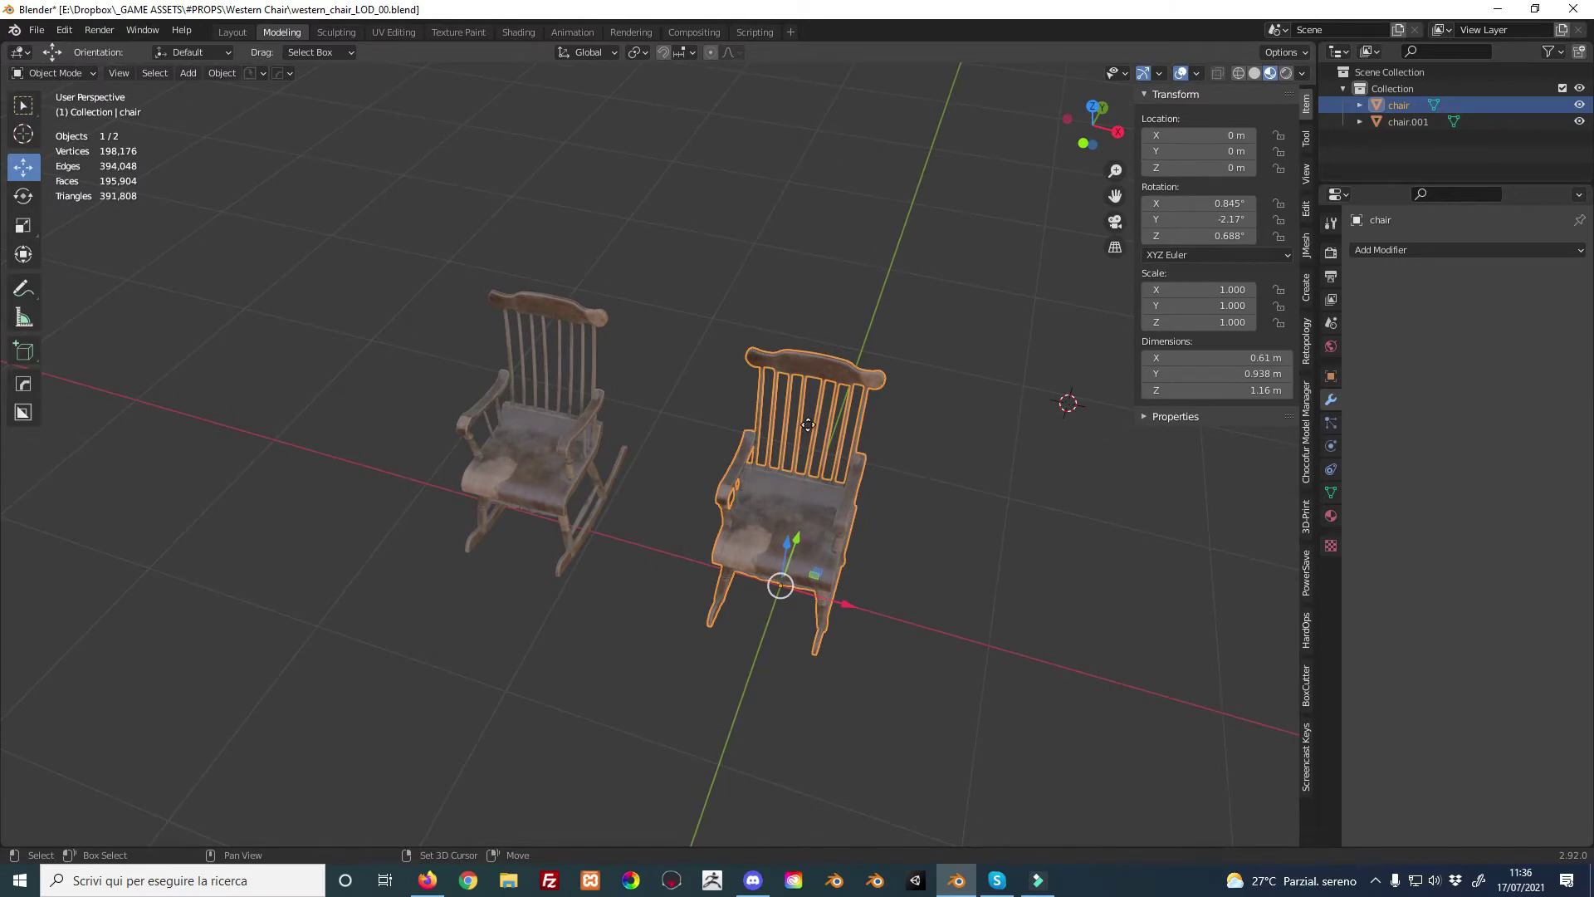
Add two chair copies, one behind at Y 1.0752 m and one beside it at X 0.59497 m
key(shift+d)
key(y)
click(846, 361)
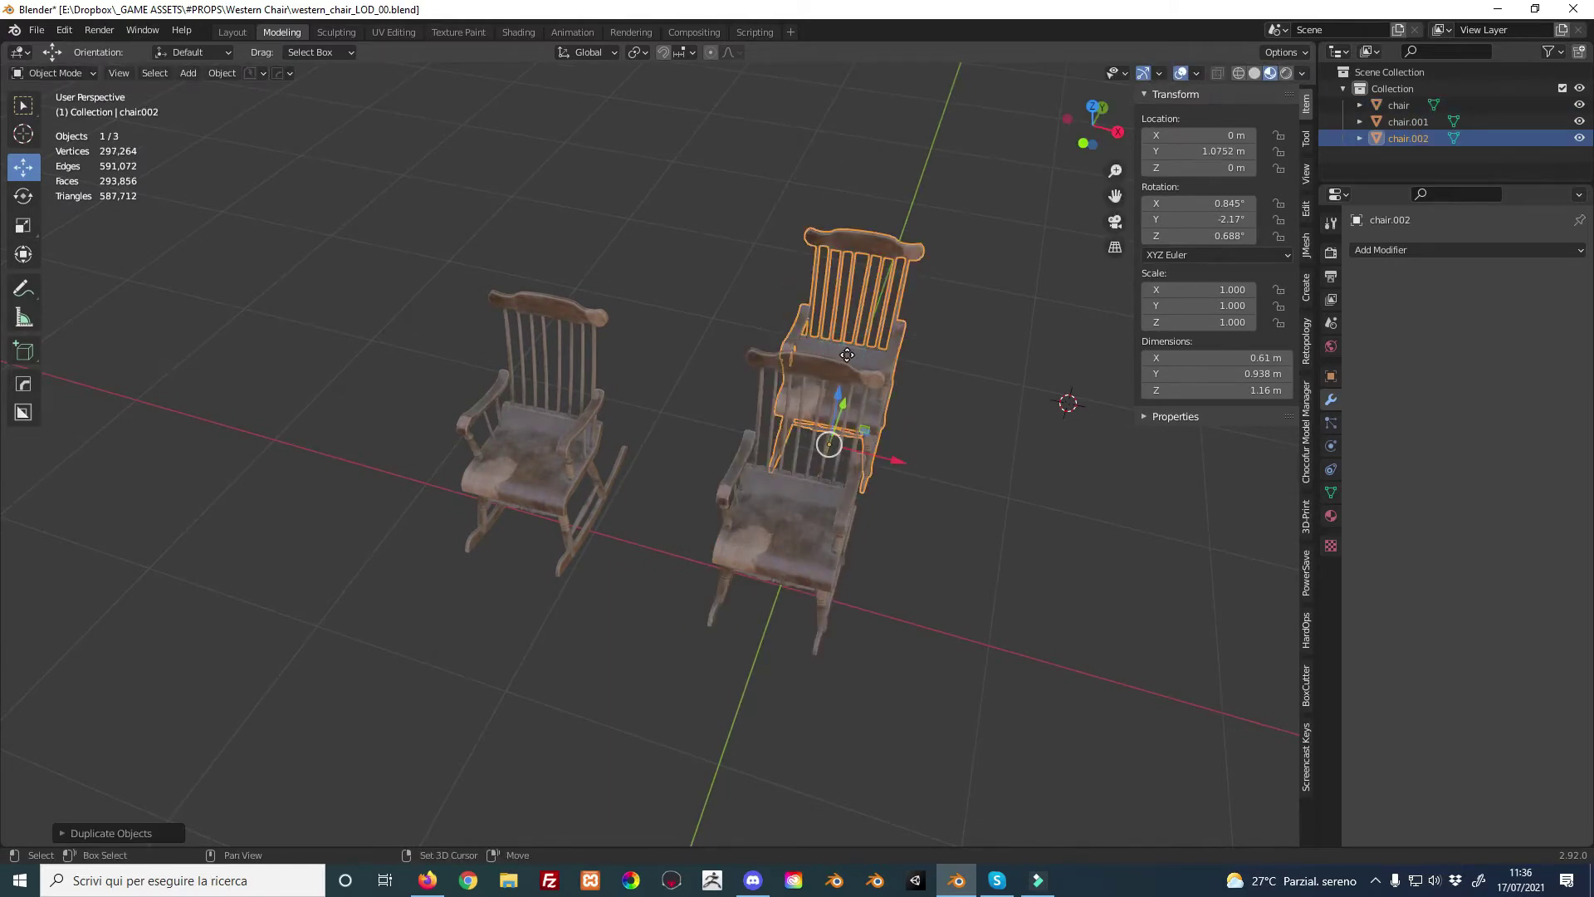
key(shift+d)
key(x)
click(955, 384)
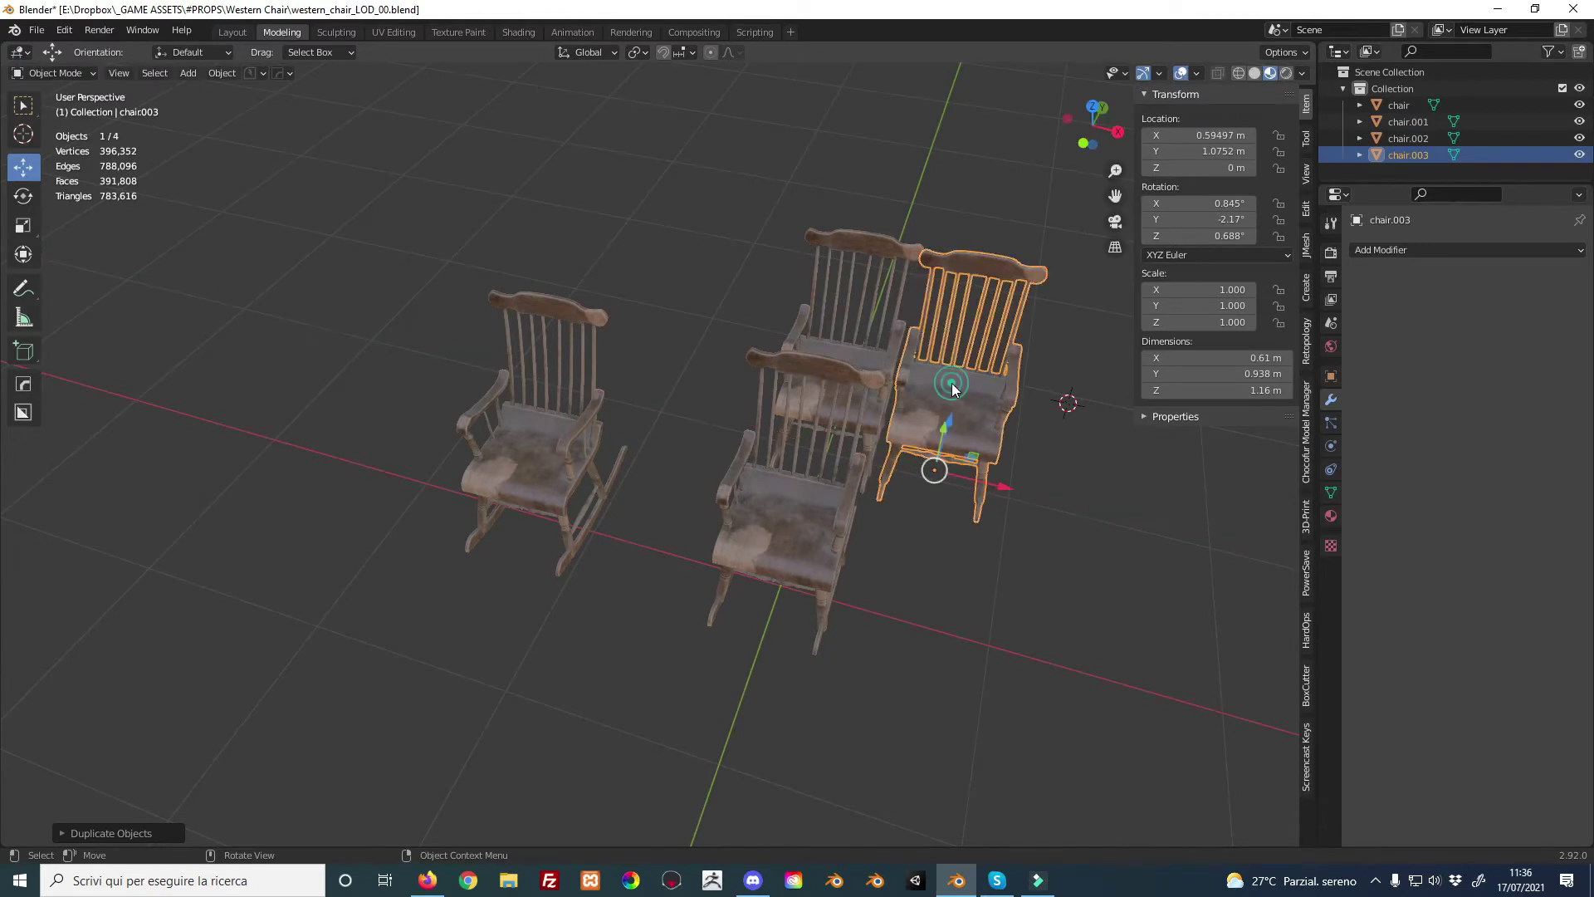
Select all four chairs and save the blend file
middle_drag(955, 384, 859, 392)
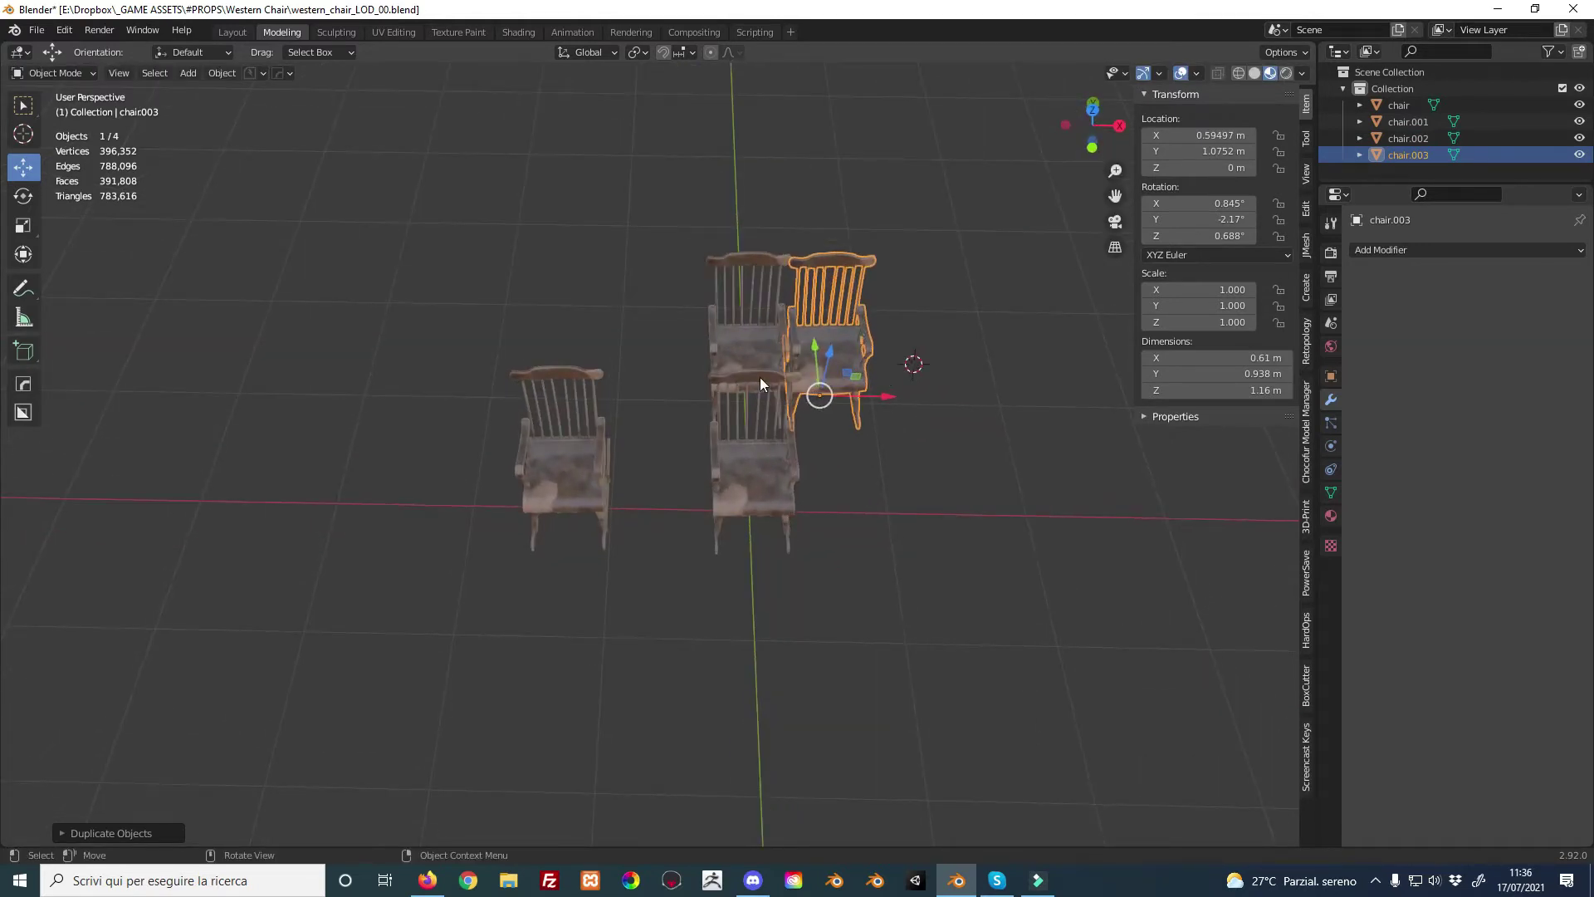
shift+click(759, 347)
shift+click(759, 474)
shift+click(591, 485)
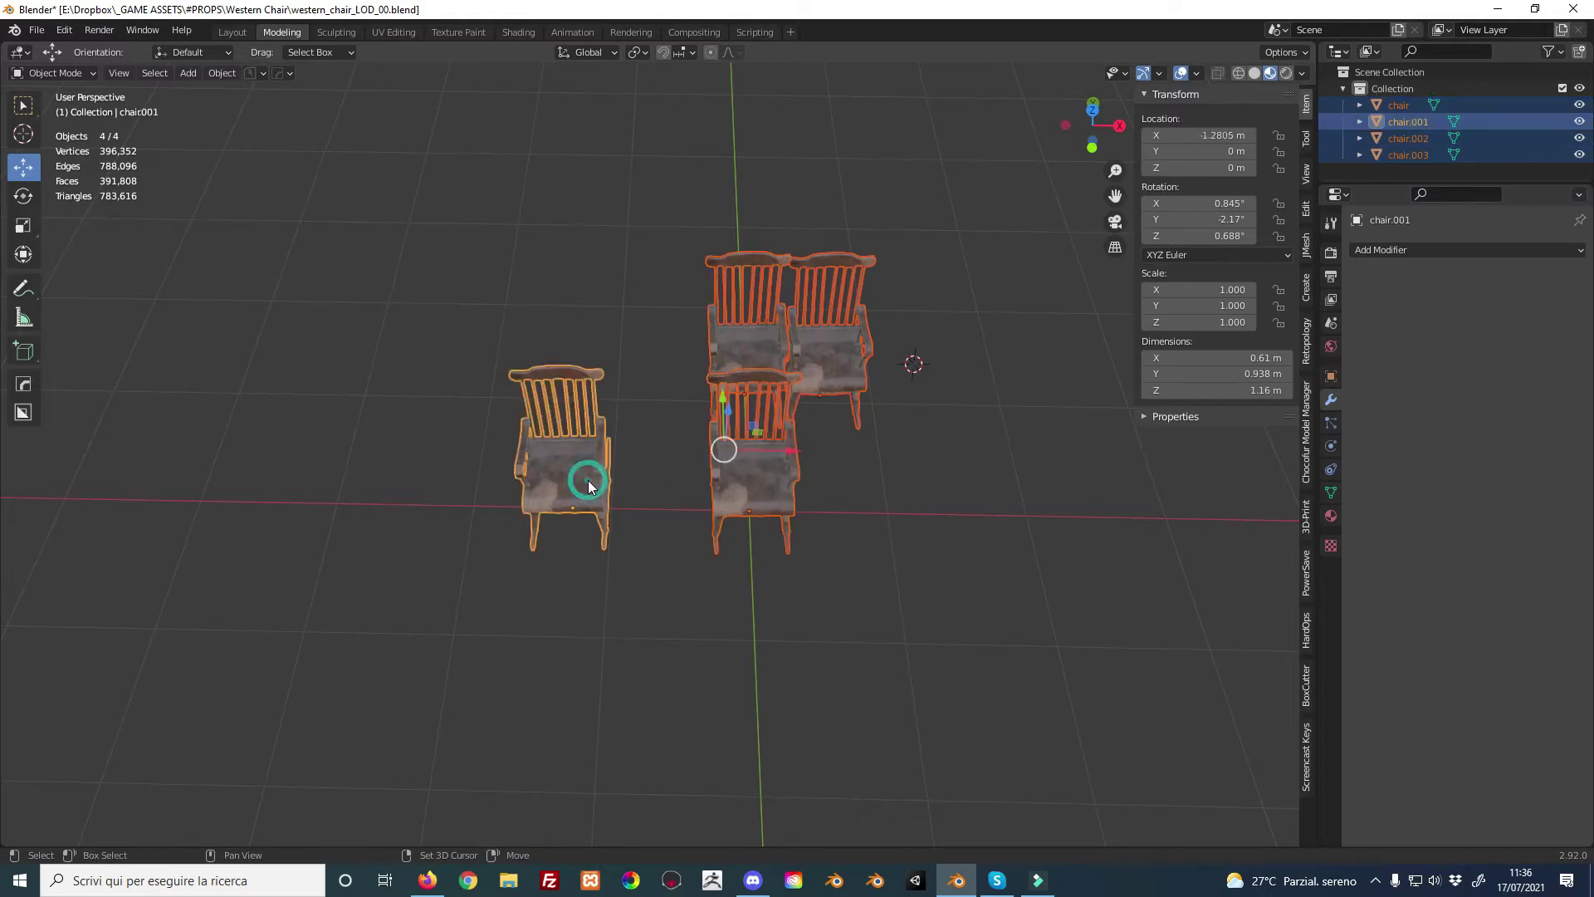
middle_drag(589, 485, 741, 434)
key(ctrl+s)
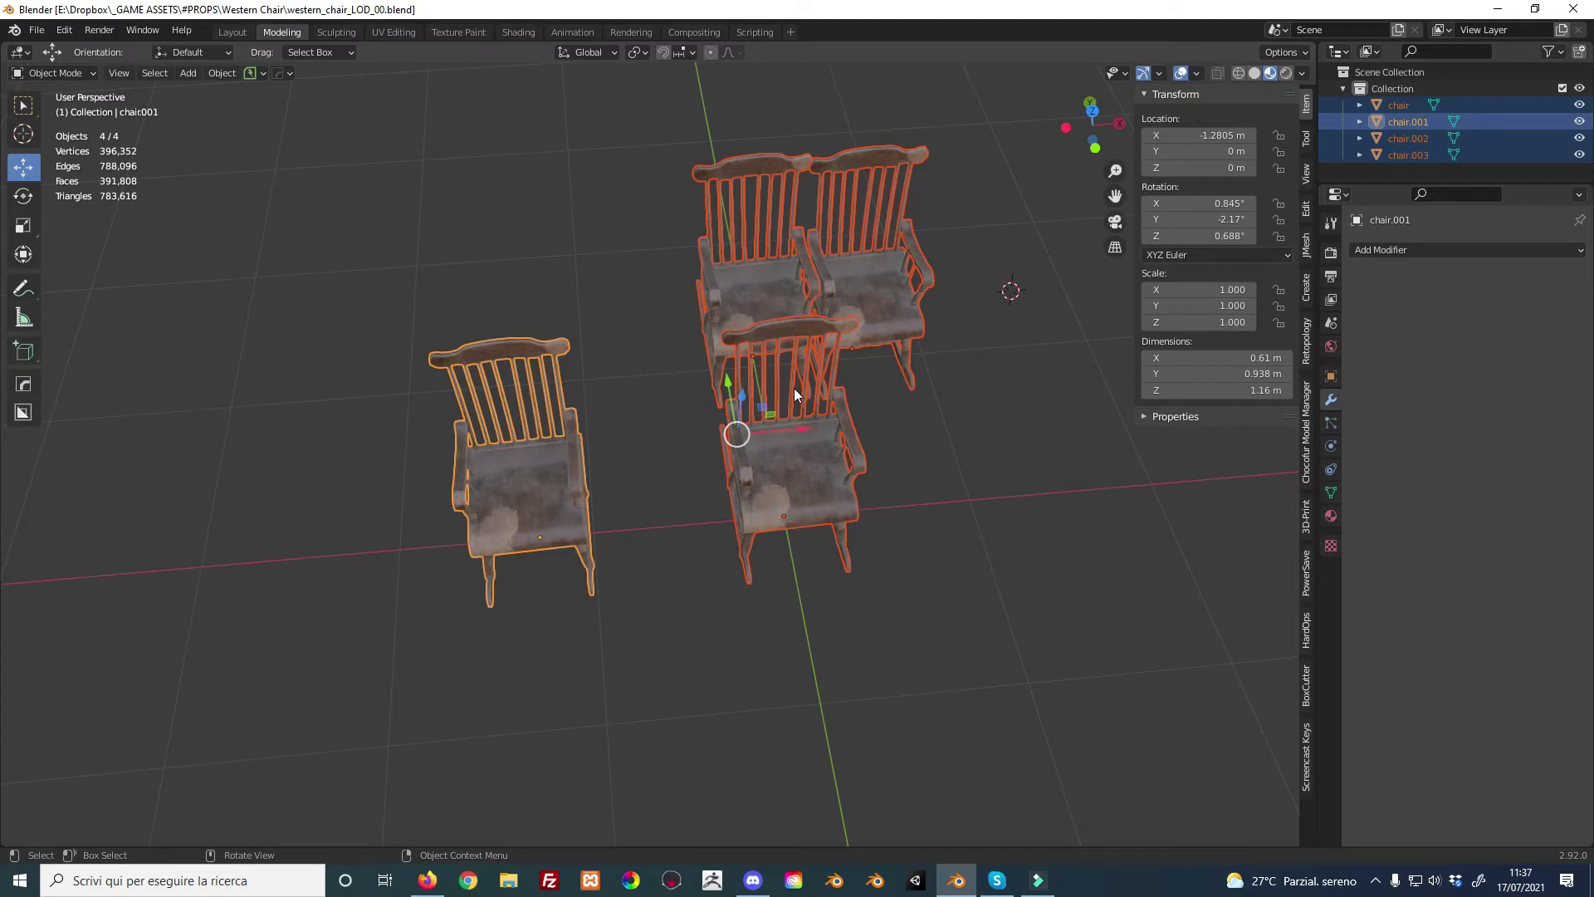
Set the Pivot Point to Bounding Box Center and switch to top orthographic view
click(639, 53)
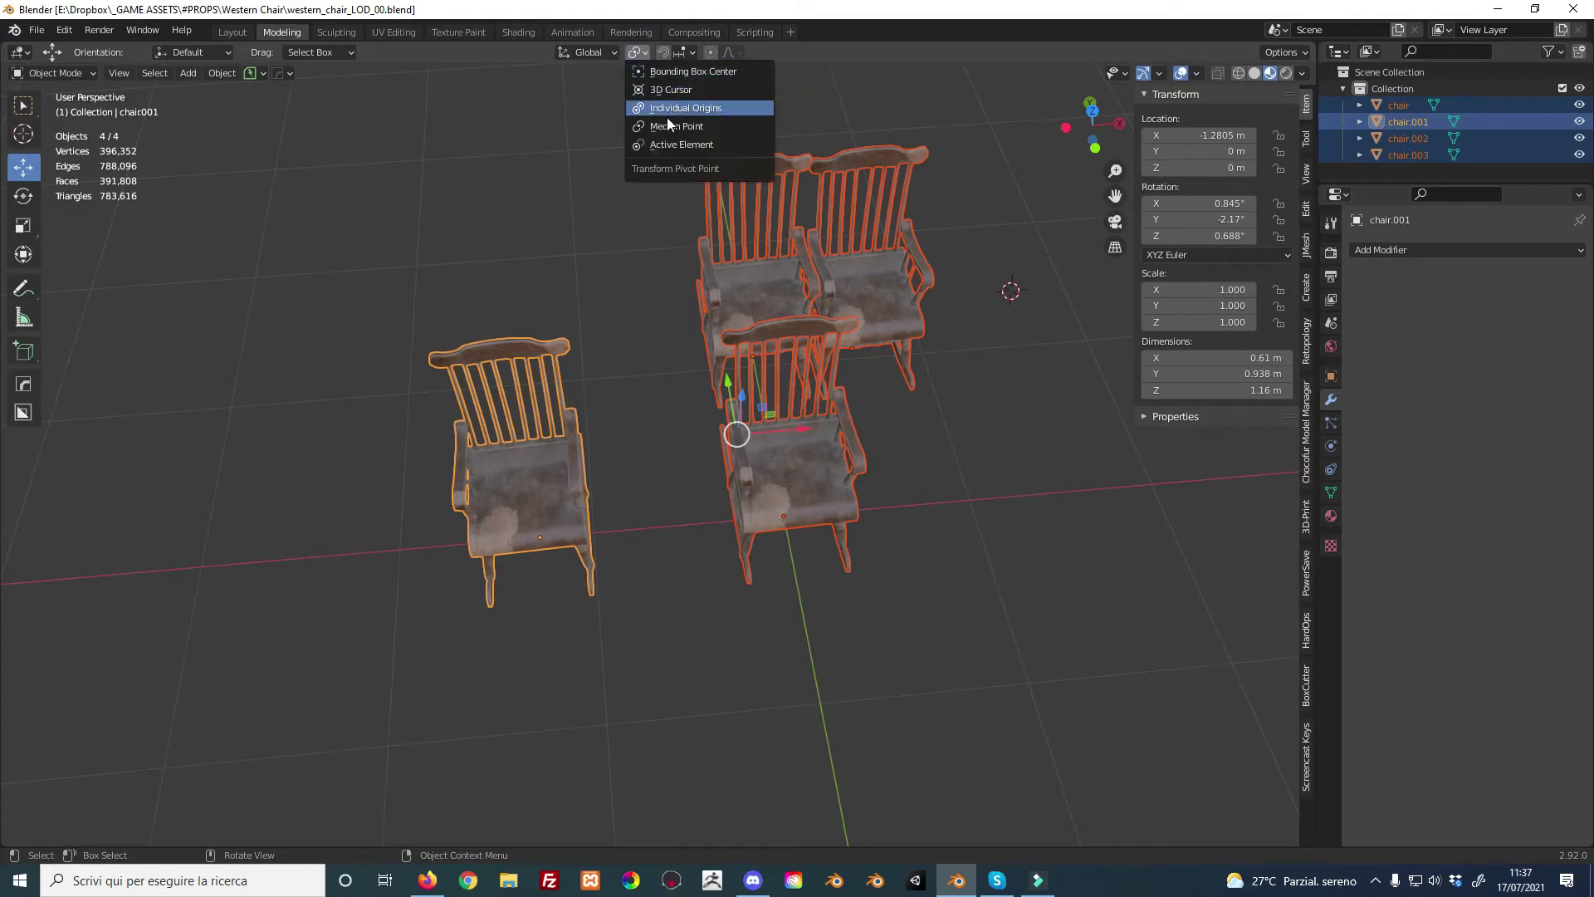
click(675, 73)
key(KP_7)
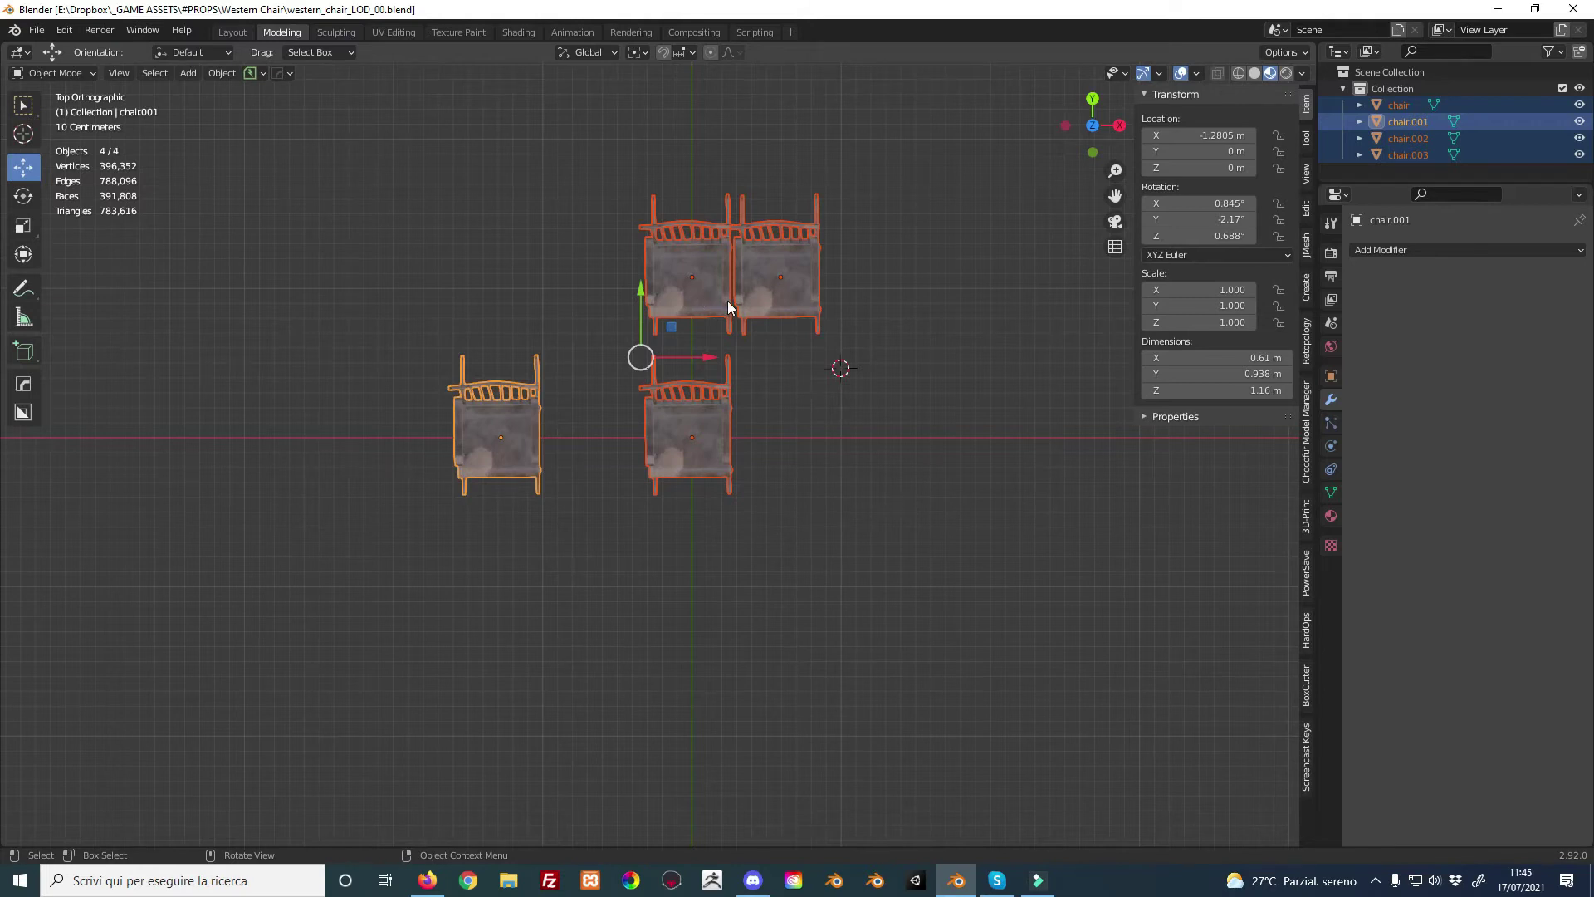
Select the front-middle, left and top-left chairs, leaving the top-right one out
click(693, 422)
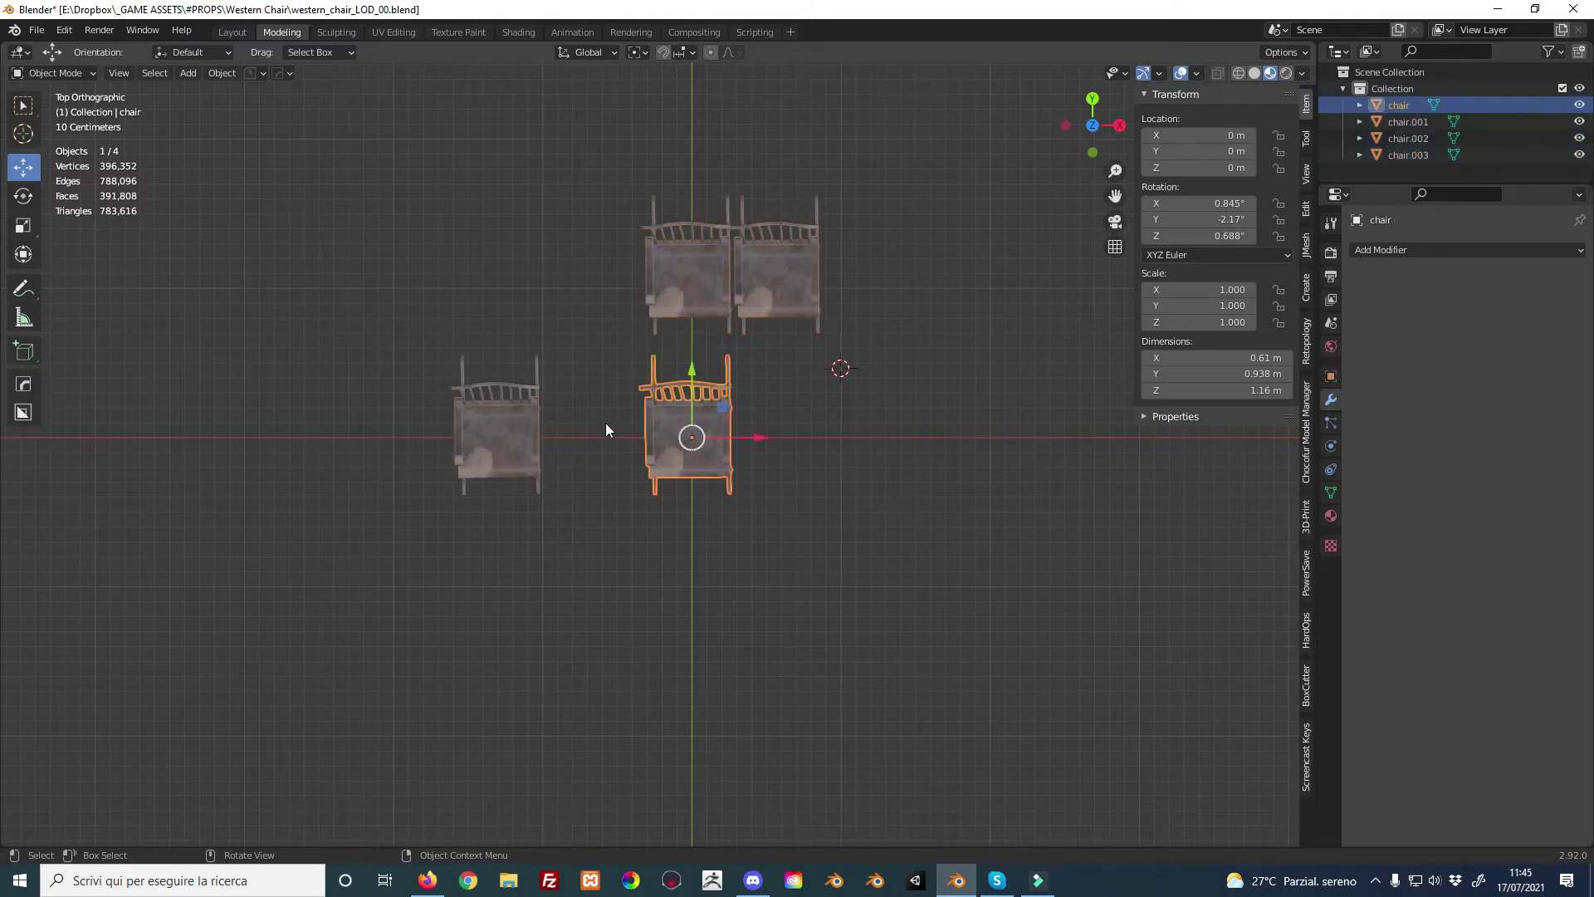
shift+click(510, 433)
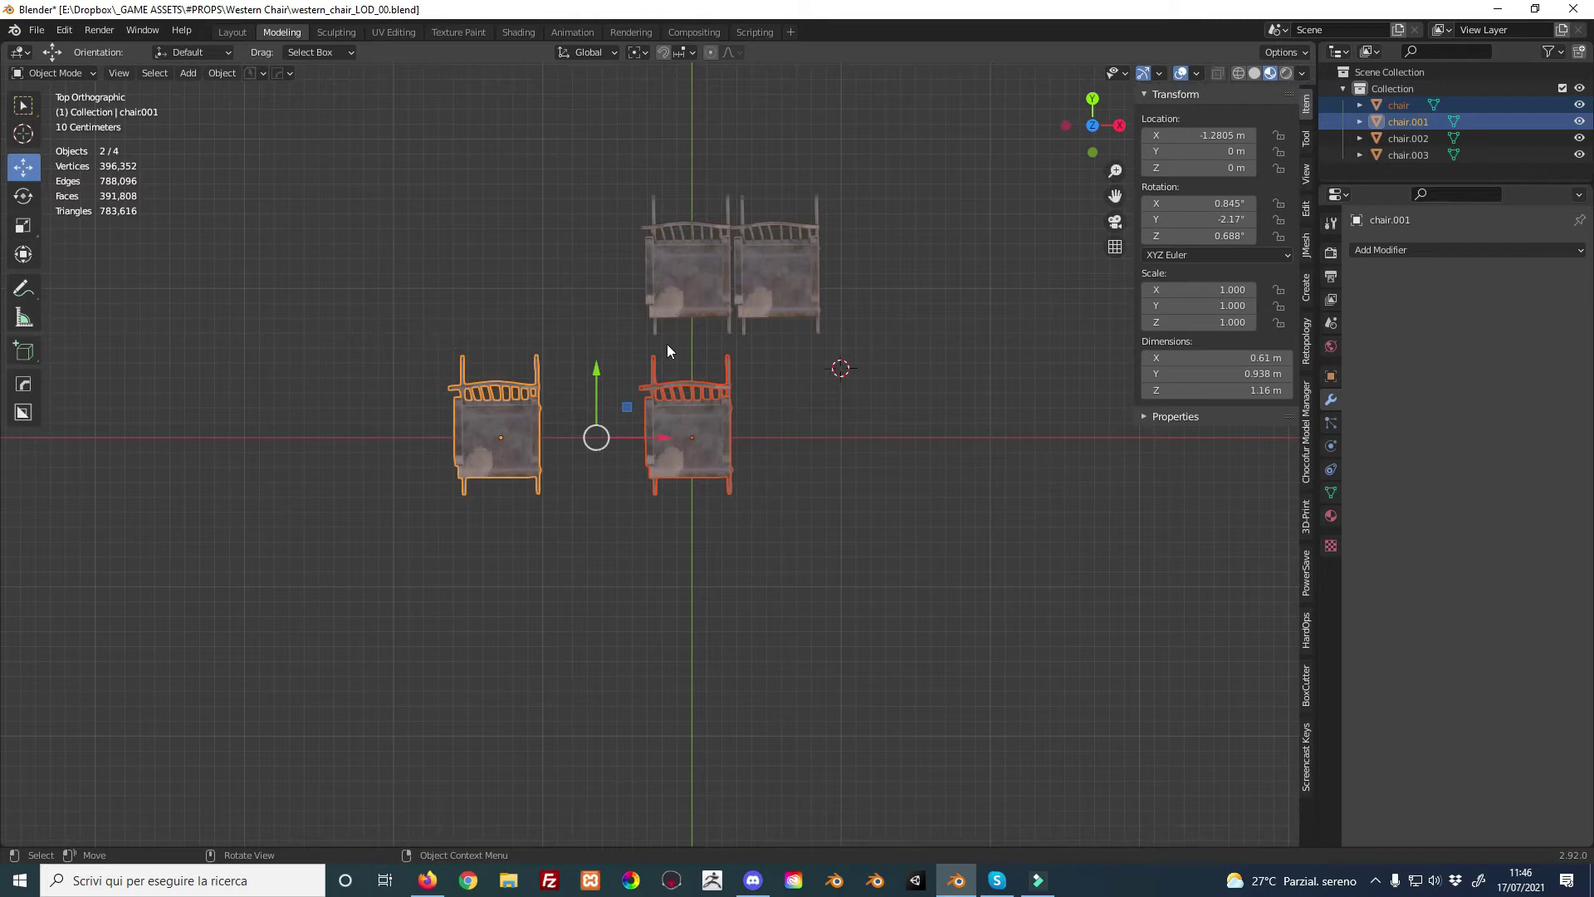
shift+click(676, 284)
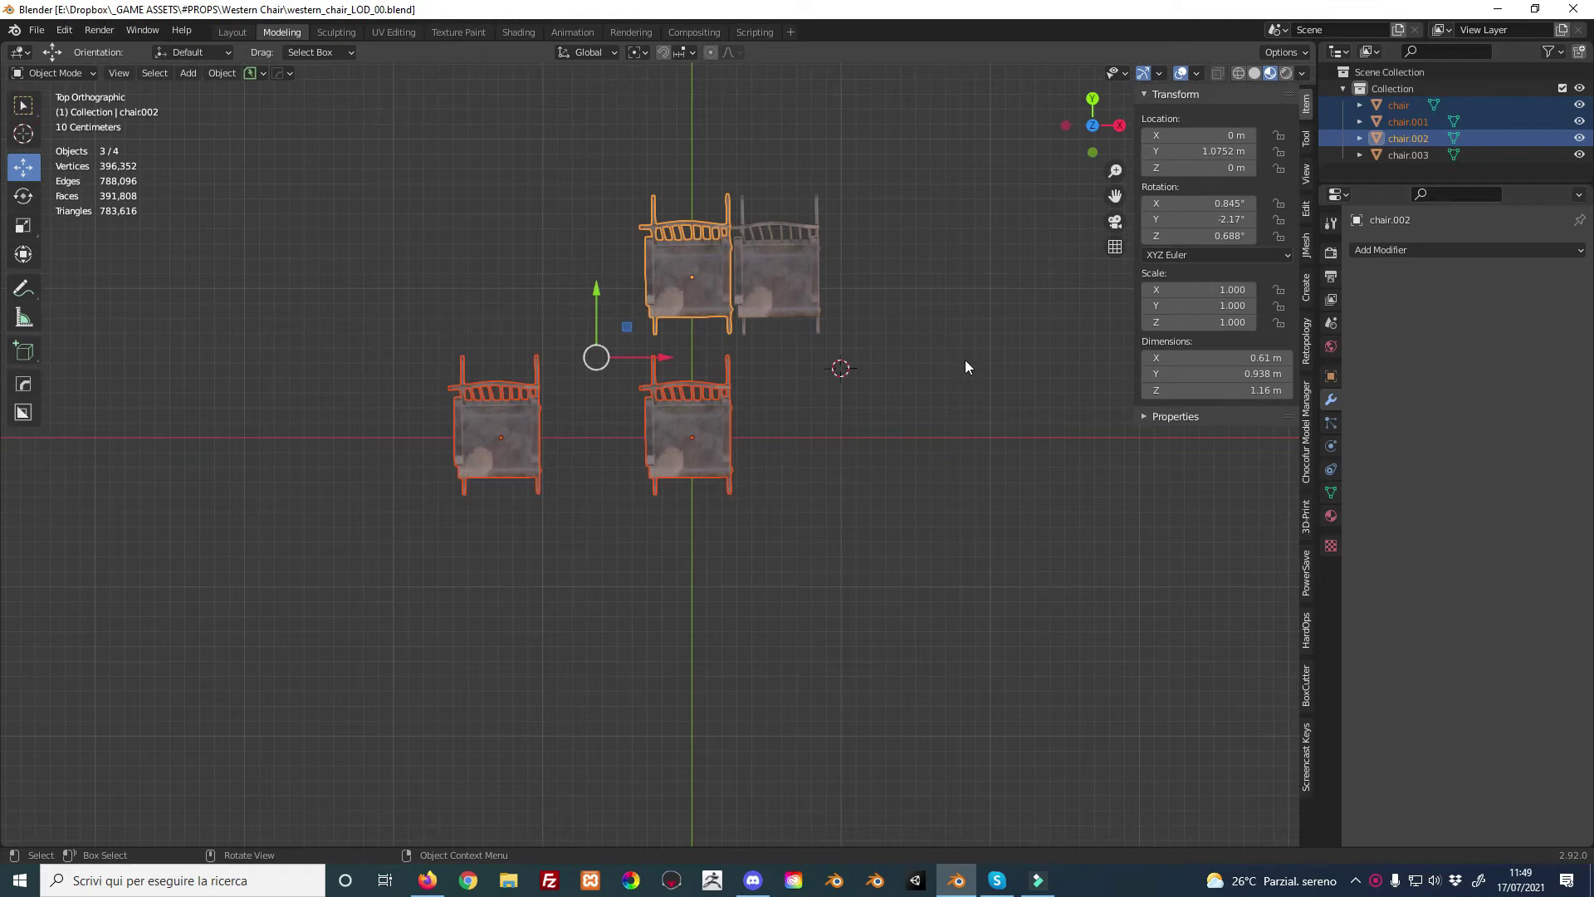
Switch the Pivot Point to 3D Cursor while reframing the chairs in perspective
mouse_move(964, 362)
middle_down()
mouse_move(920, 261)
mouse_move(909, 312)
middle_up()
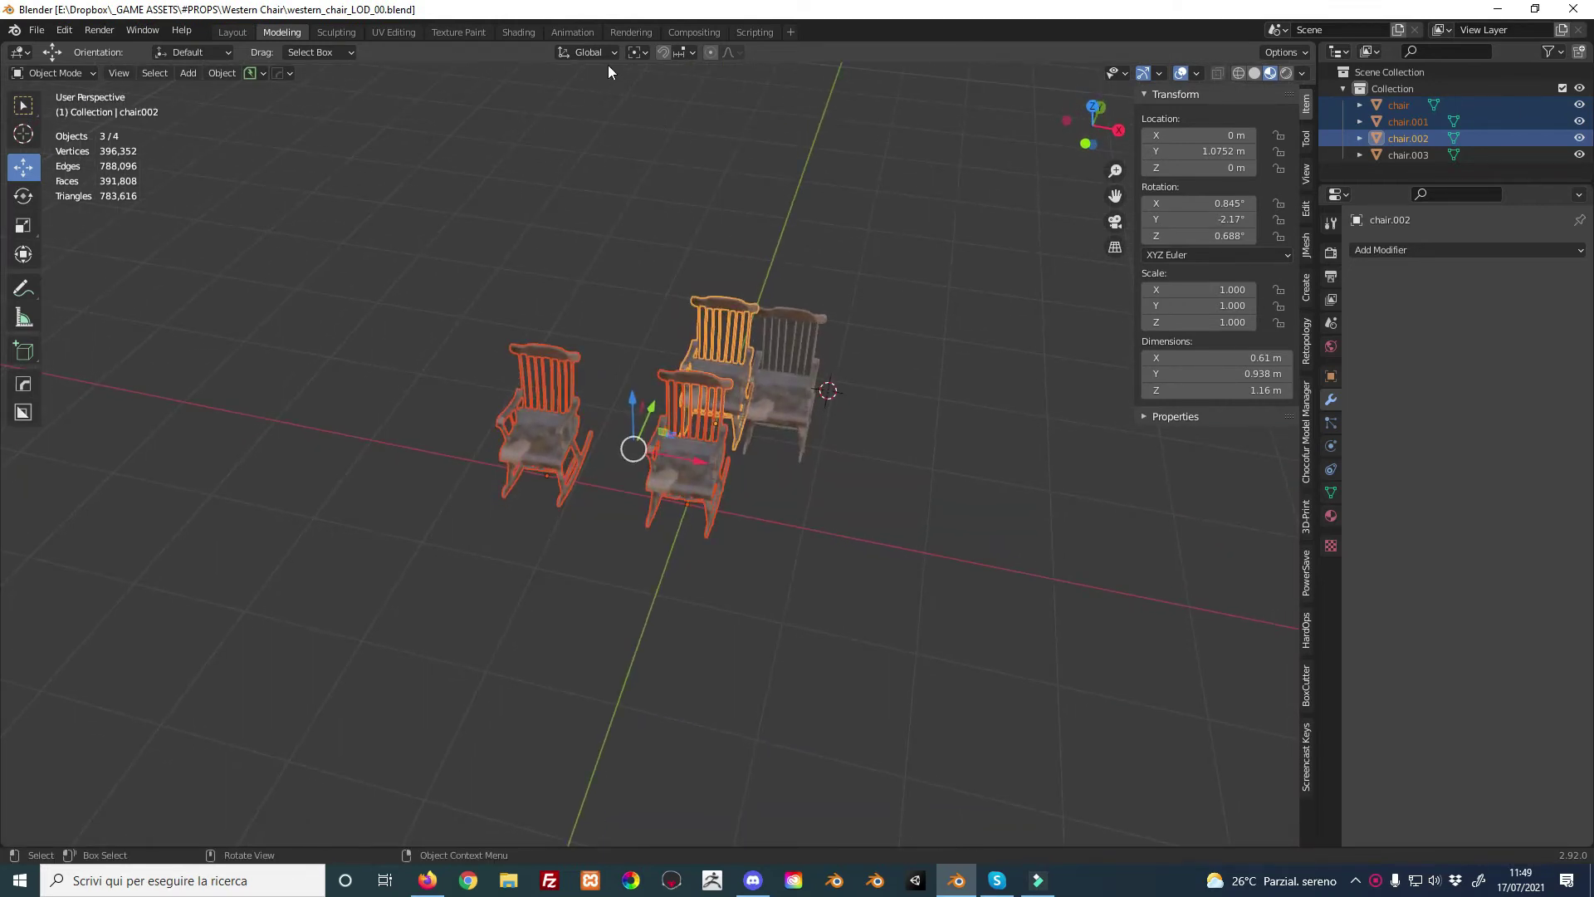
click(641, 56)
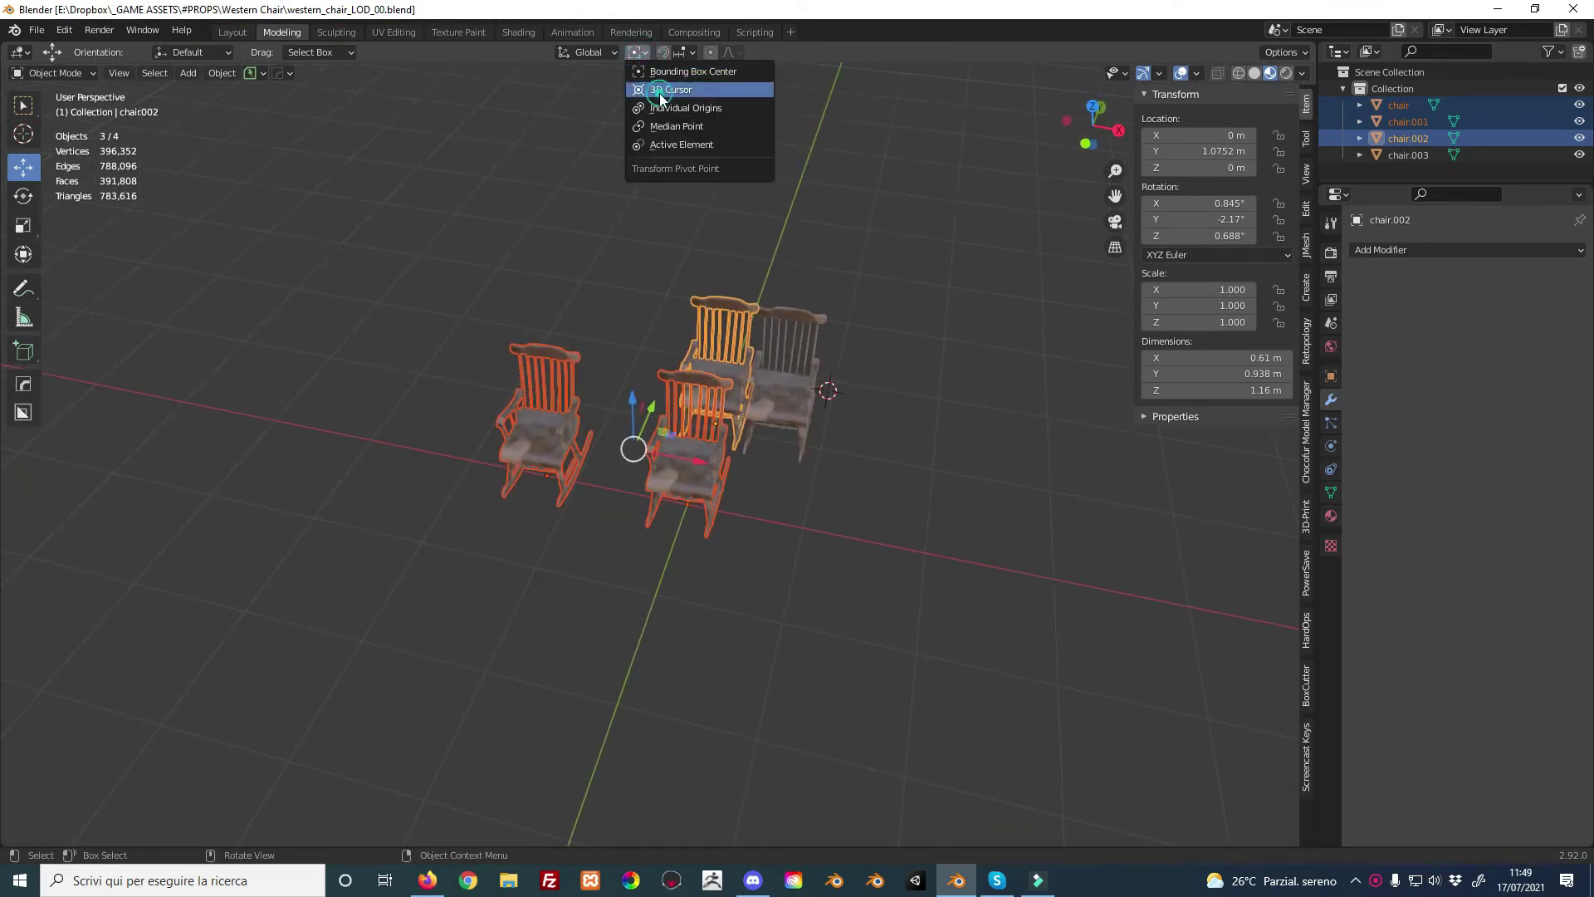
click(669, 90)
mouse_move(764, 356)
shift+middle_down()
mouse_move(813, 211)
mouse_move(739, 201)
shift+middle_up()
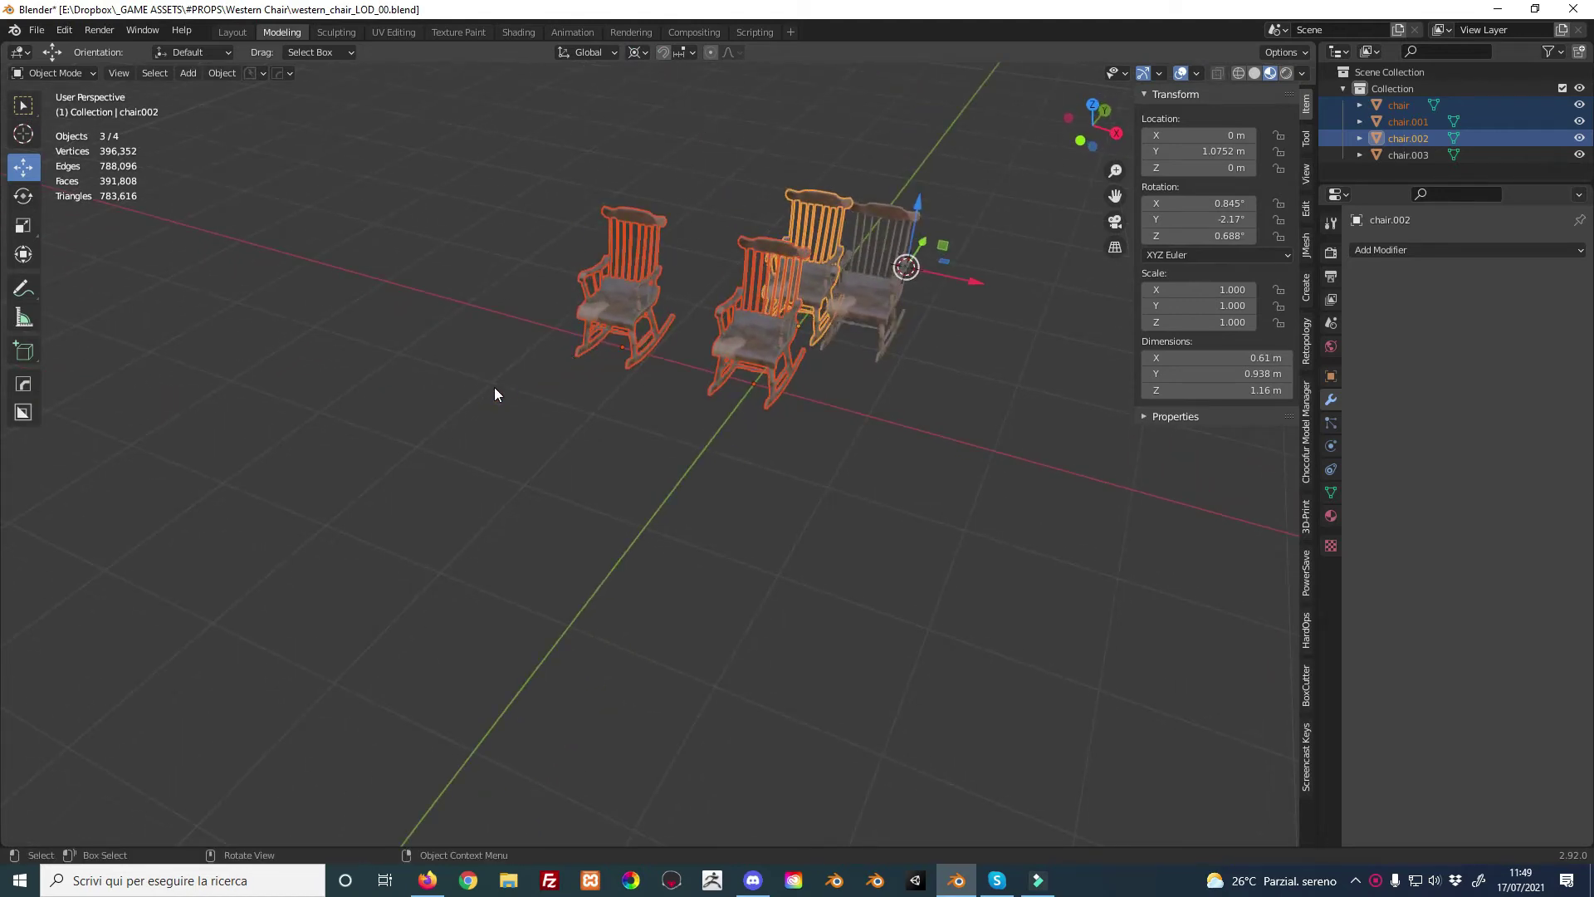
mouse_move(757, 396)
middle_down()
mouse_move(722, 370)
mouse_move(772, 371)
middle_up()
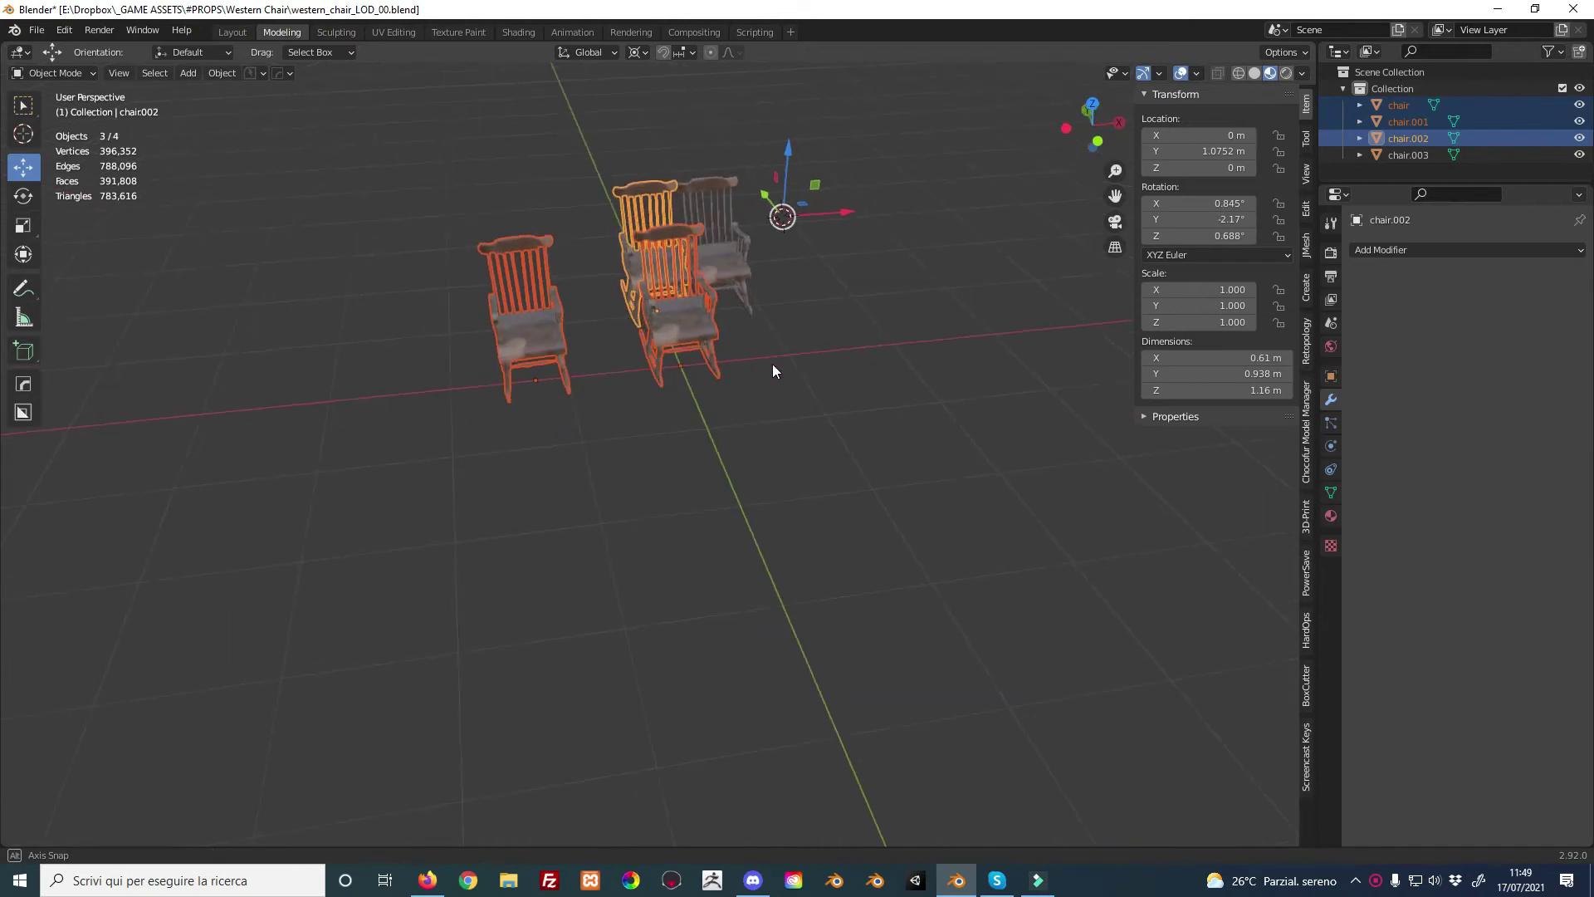
mouse_move(807, 271)
middle_down()
mouse_move(759, 305)
mouse_move(692, 305)
middle_up()
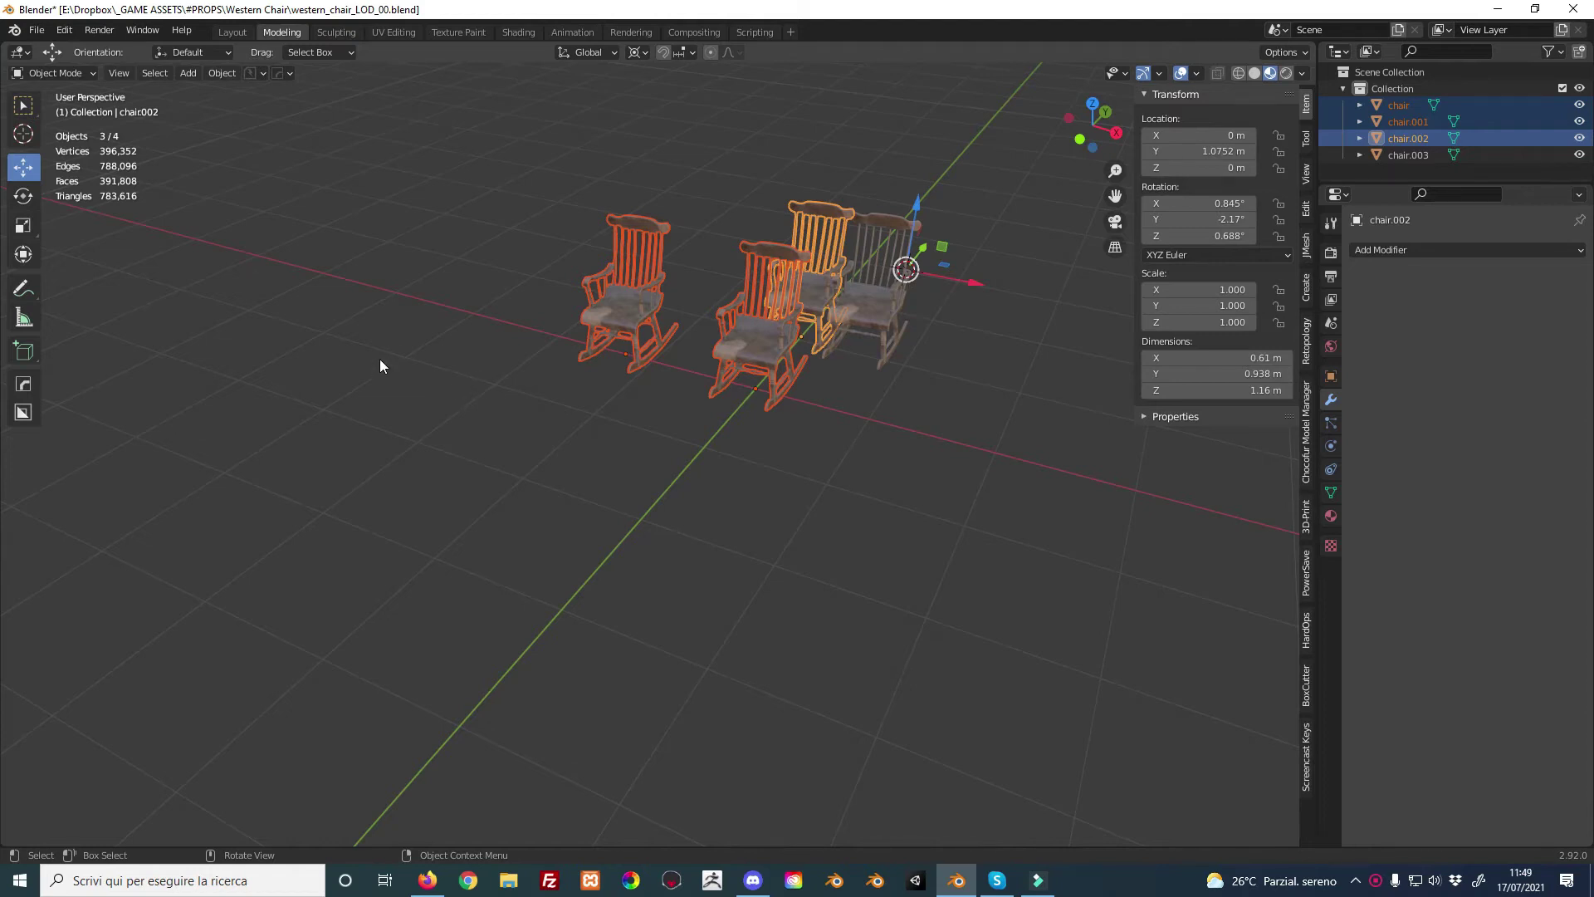
Place the 3D cursor on the floor, add the fourth chair, and rotate the chairs around Z
shift+right_click(329, 373)
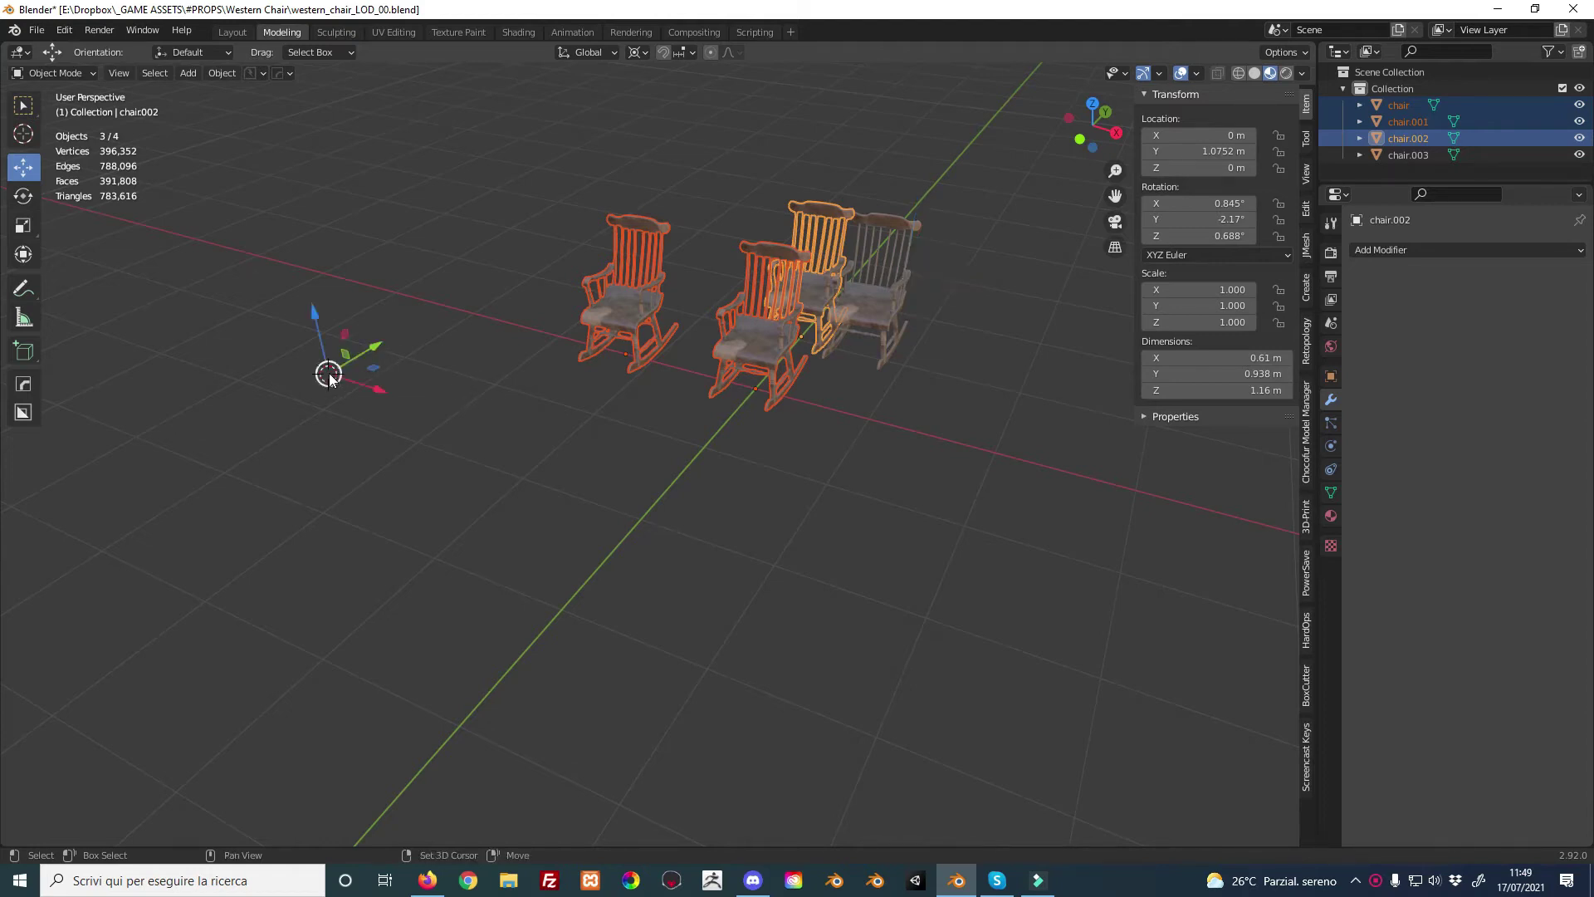
shift+right_click(629, 523)
middle_drag(620, 469, 684, 475)
shift+click(751, 249)
key(r)
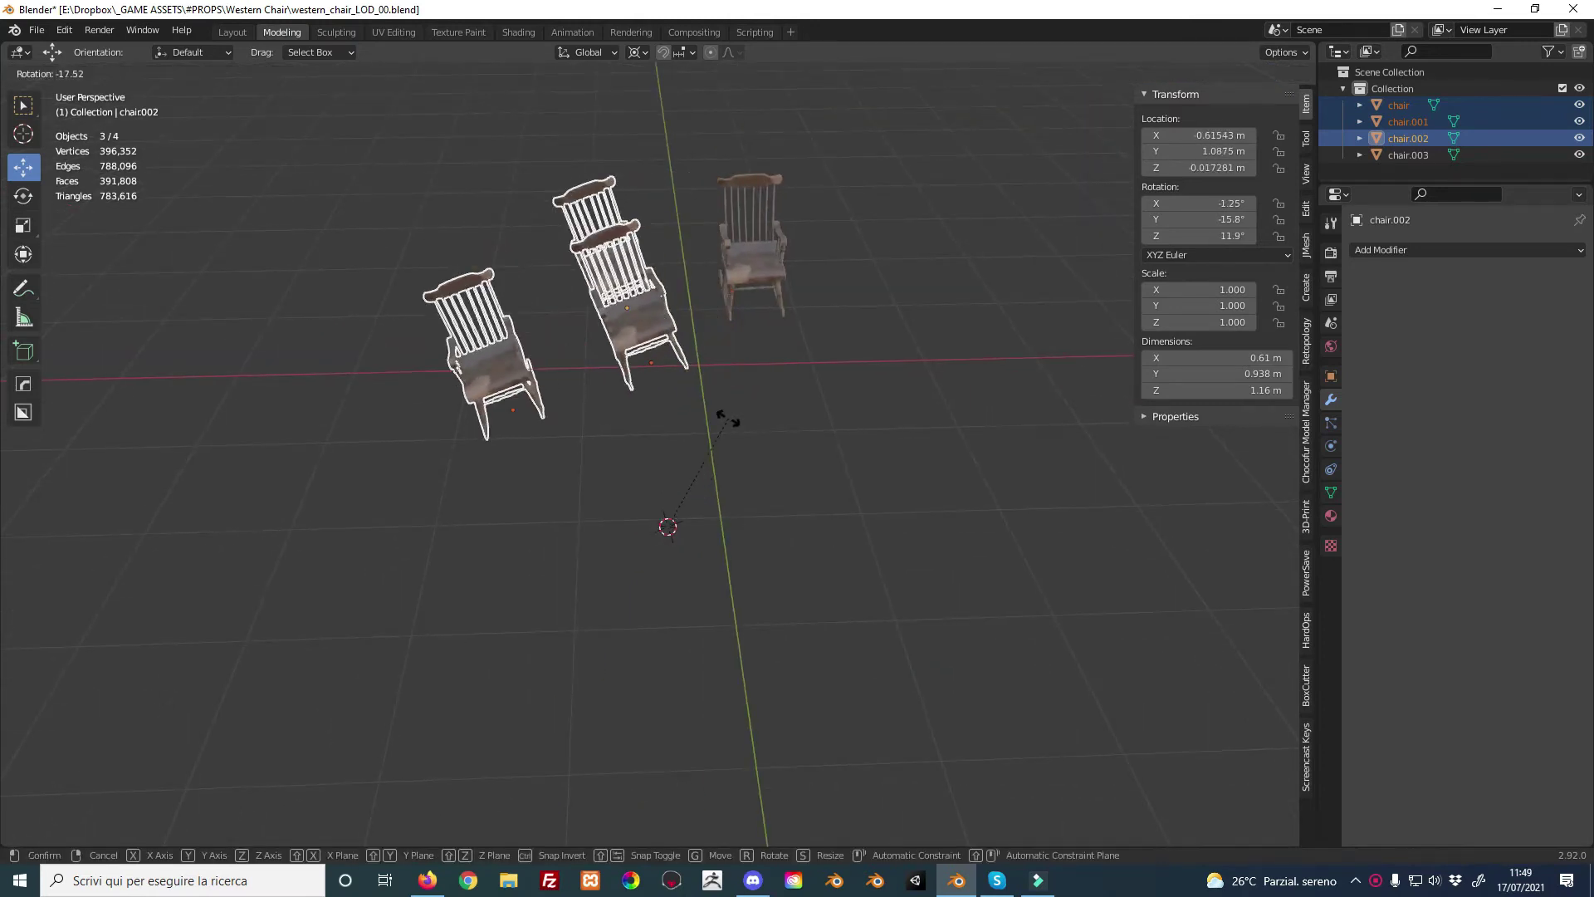
key(z)
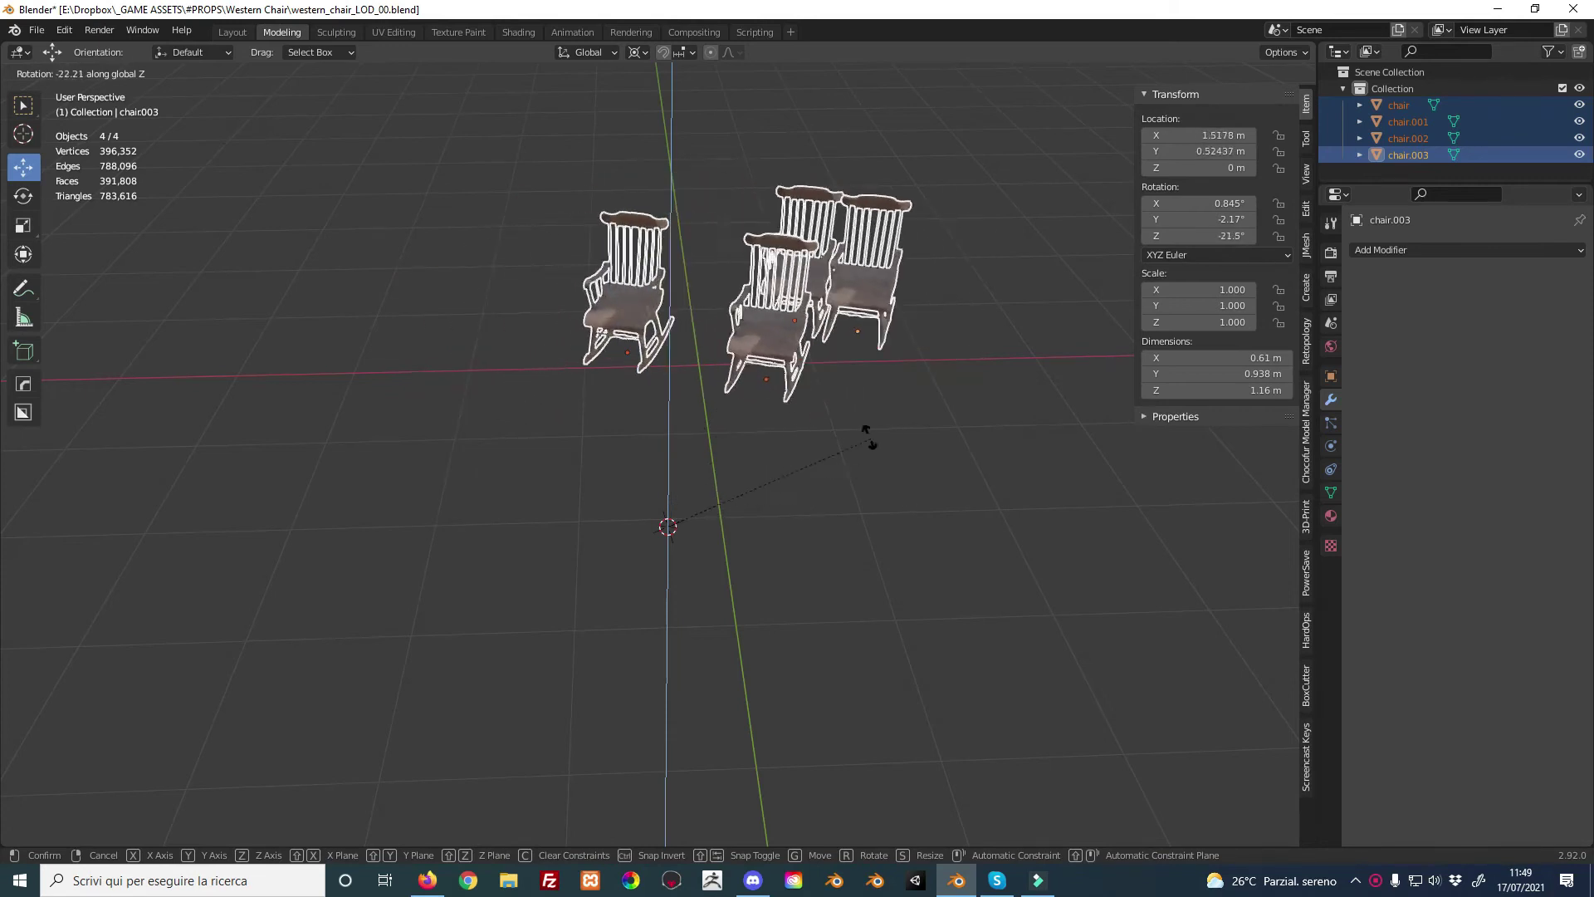
click(847, 419)
Move the 3D cursor to a new spot and rotate the chairs around it on Z again
middle_drag(844, 419, 924, 395)
shift+right_click(973, 283)
key(r)
key(z)
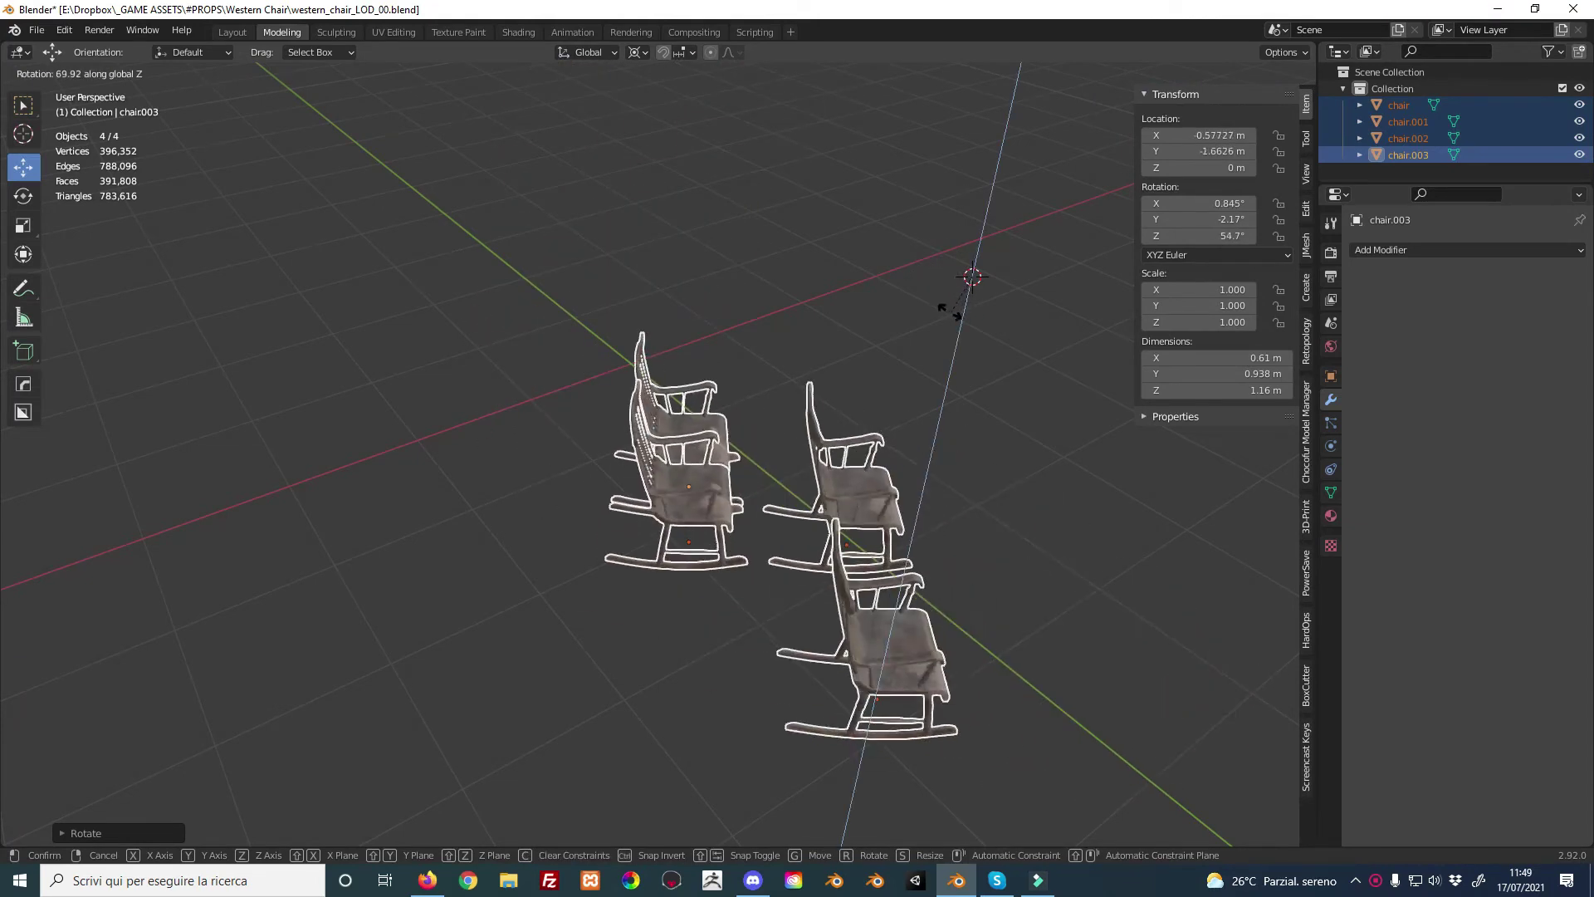
click(904, 247)
middle_drag(868, 302, 646, 316)
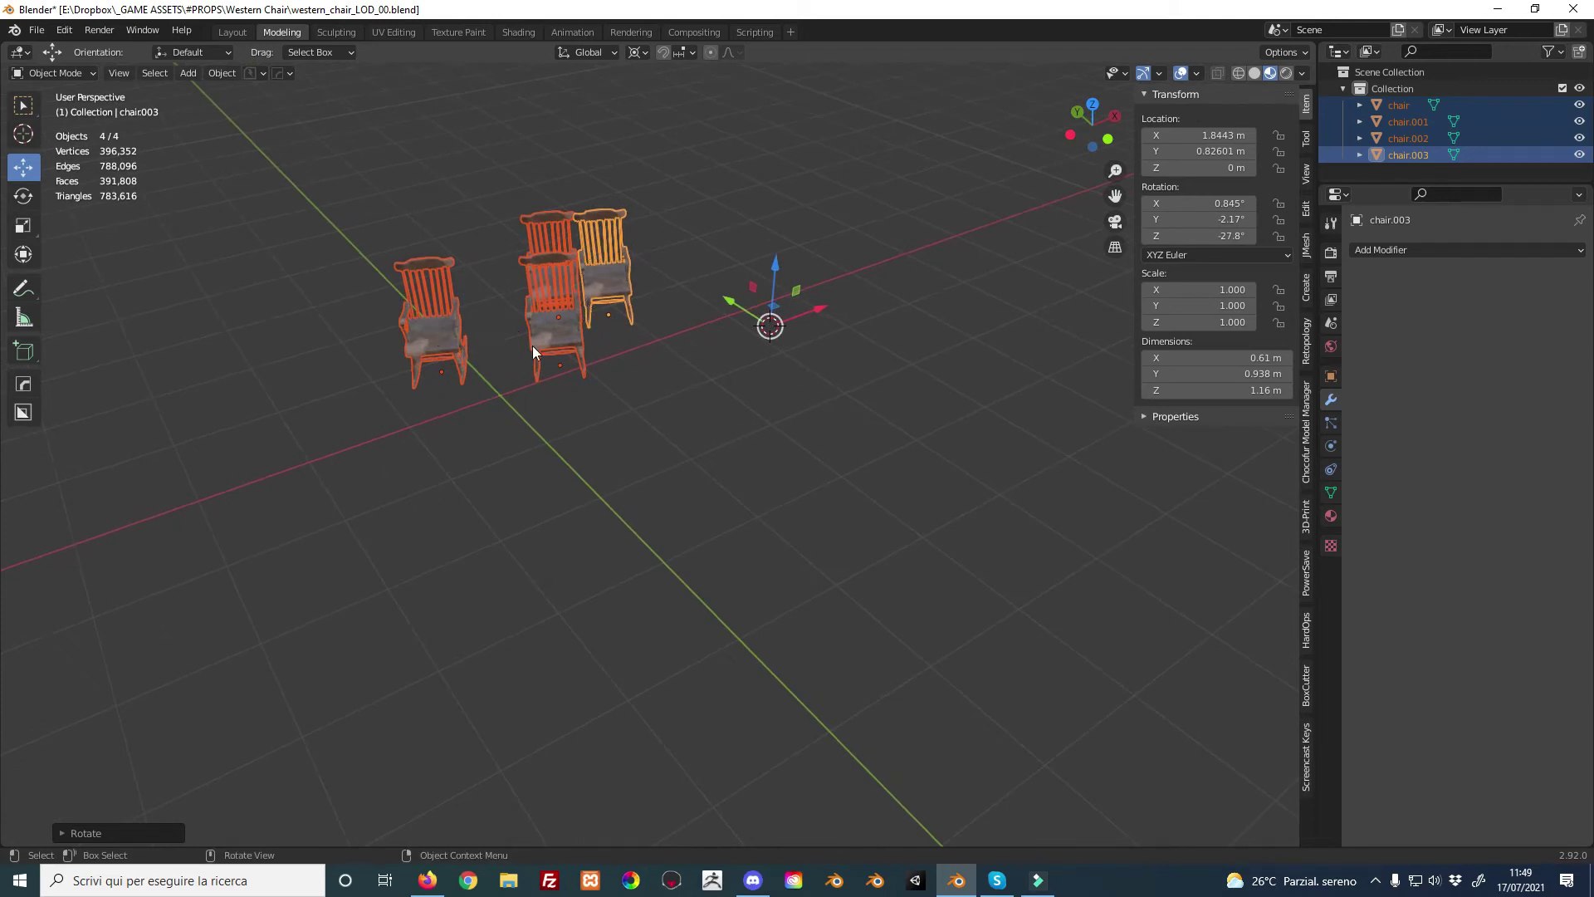
middle_drag(467, 452, 644, 408)
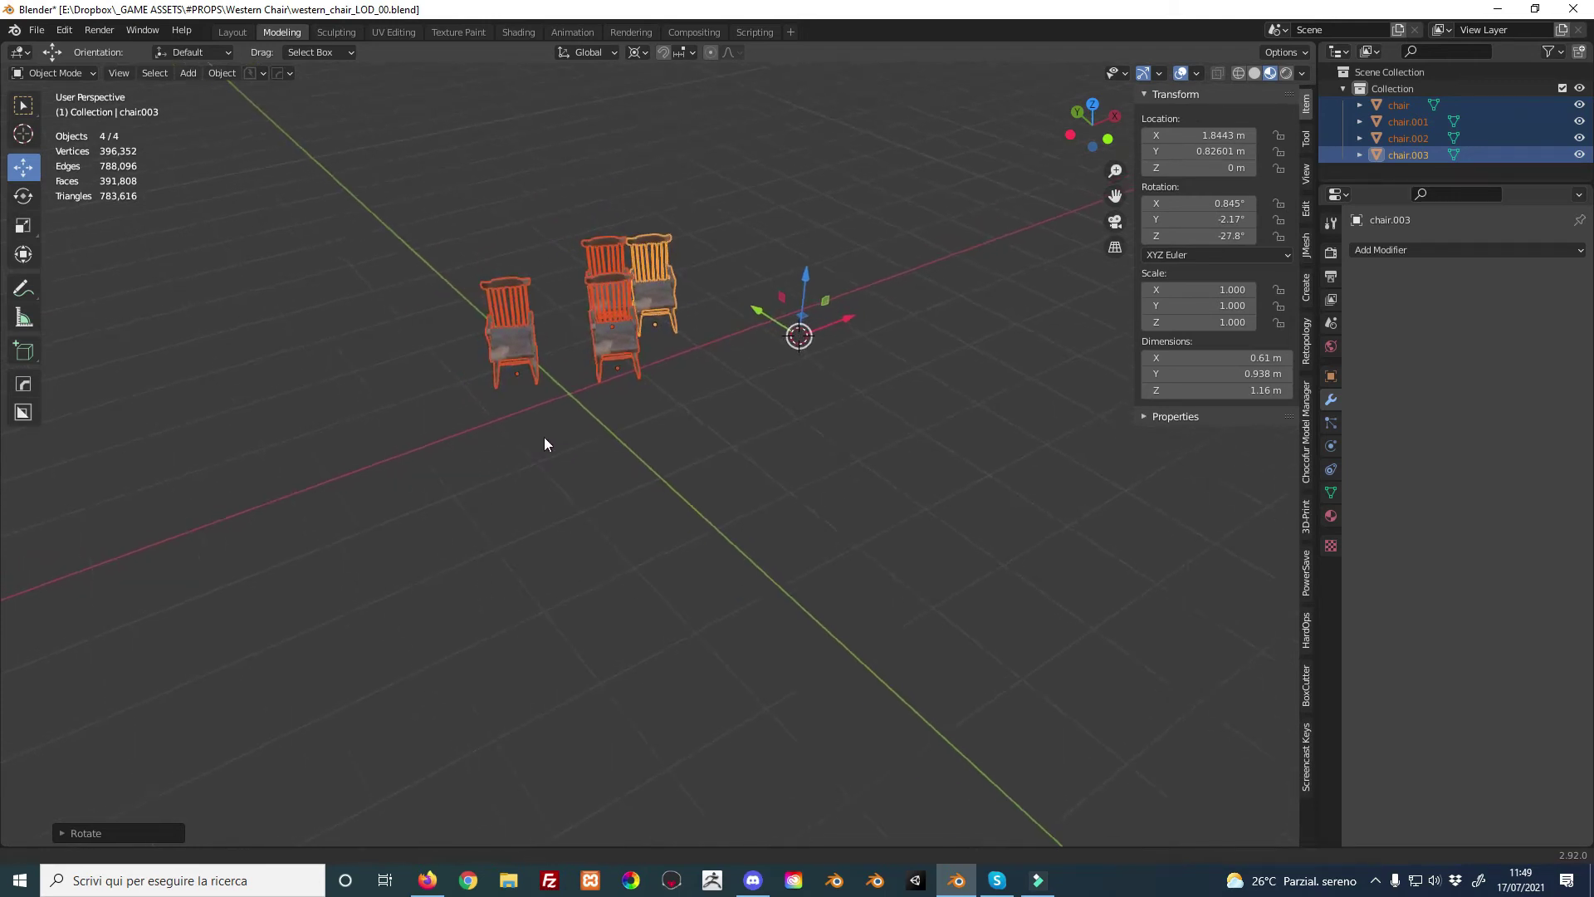
Put the 3D cursor on the red axis line and scale the chairs to about 1.2 around it
shift+right_click(426, 465)
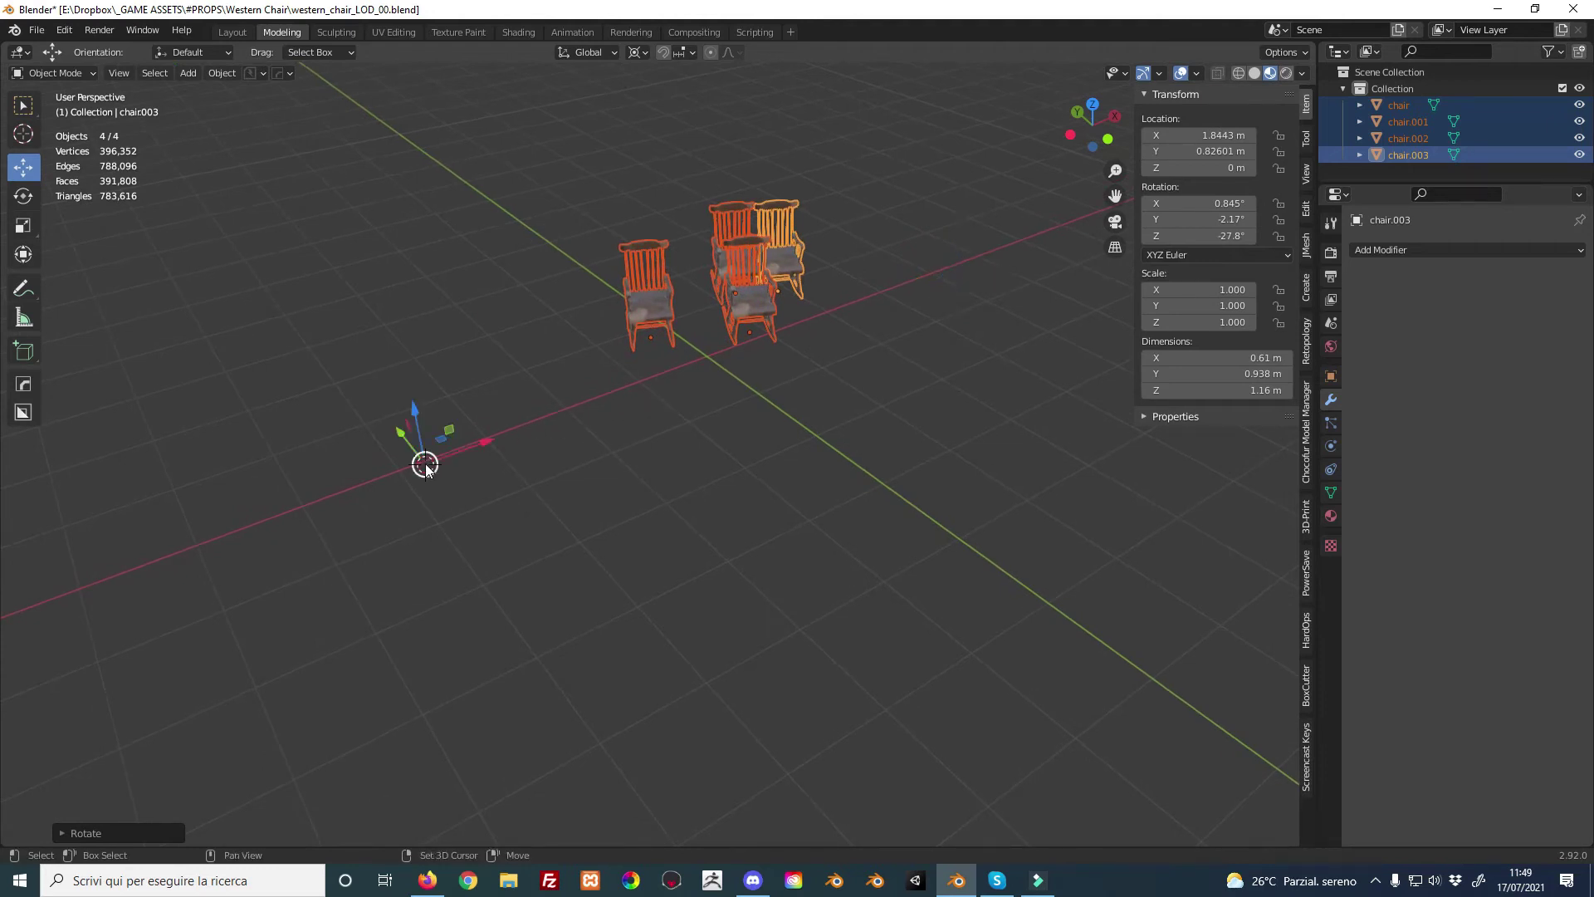
key(r)
key(z)
key(s)
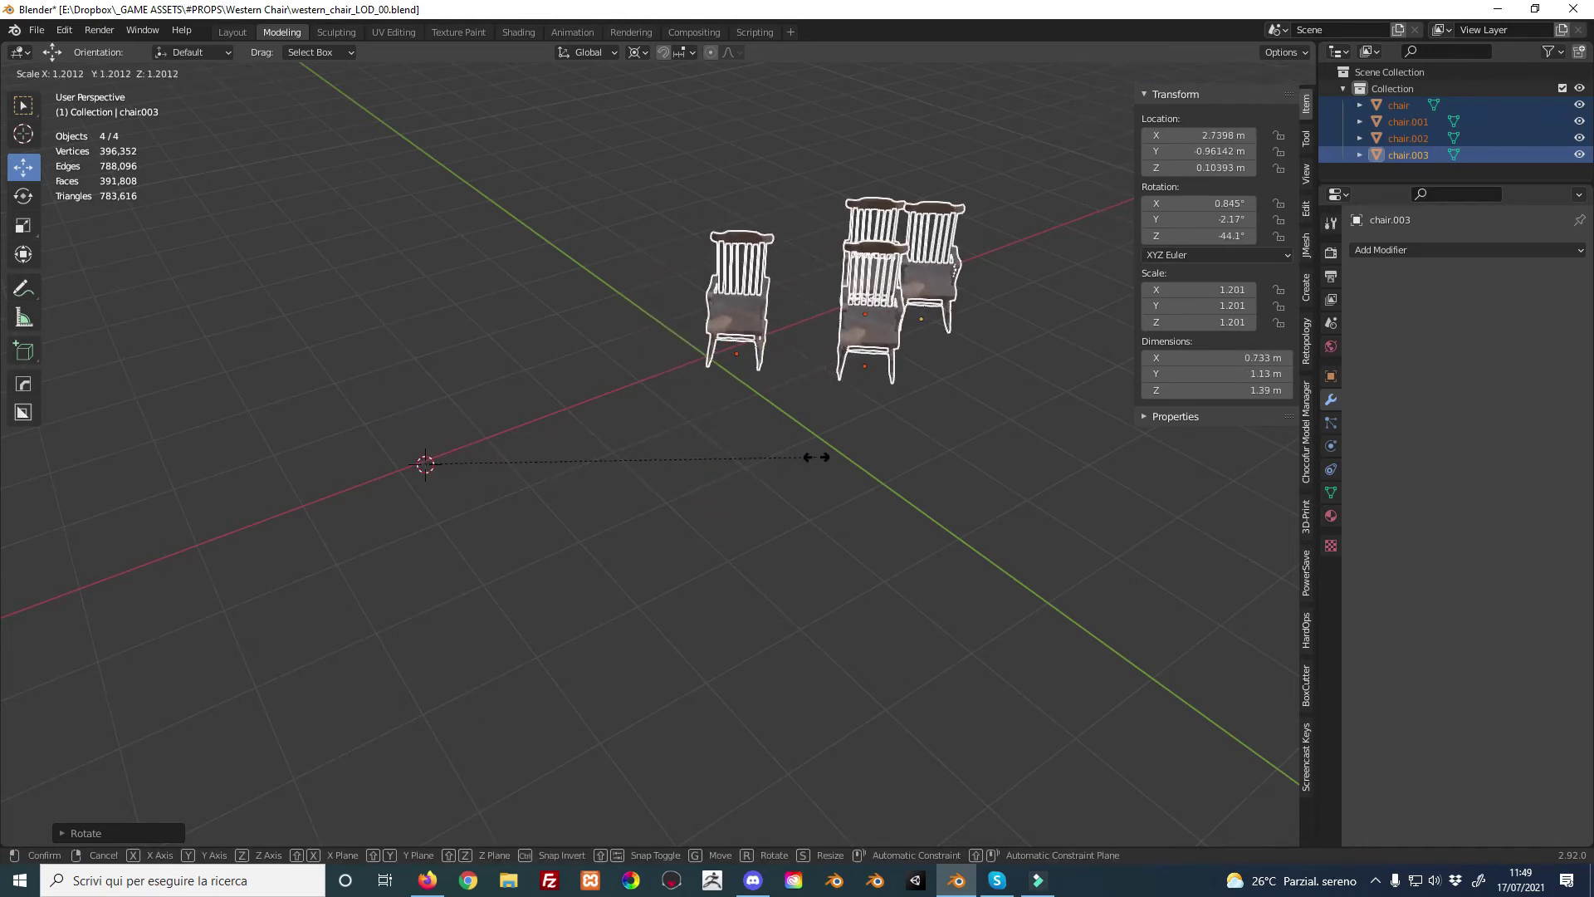
click(818, 460)
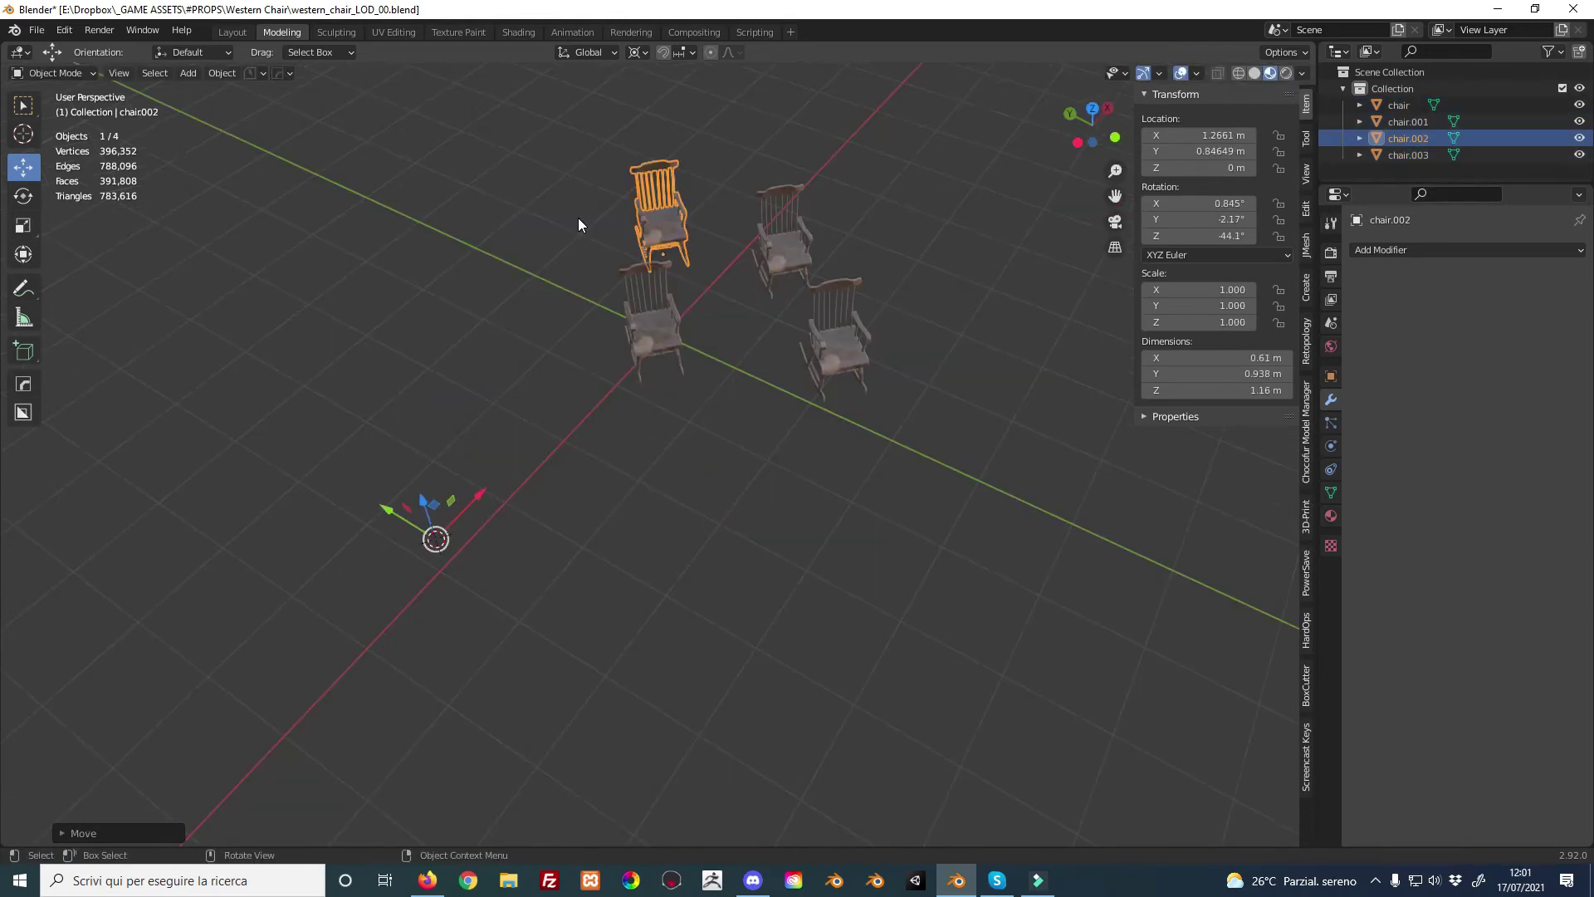
mouse_move(577, 217)
middle_down()
mouse_move(560, 370)
mouse_move(606, 217)
middle_up()
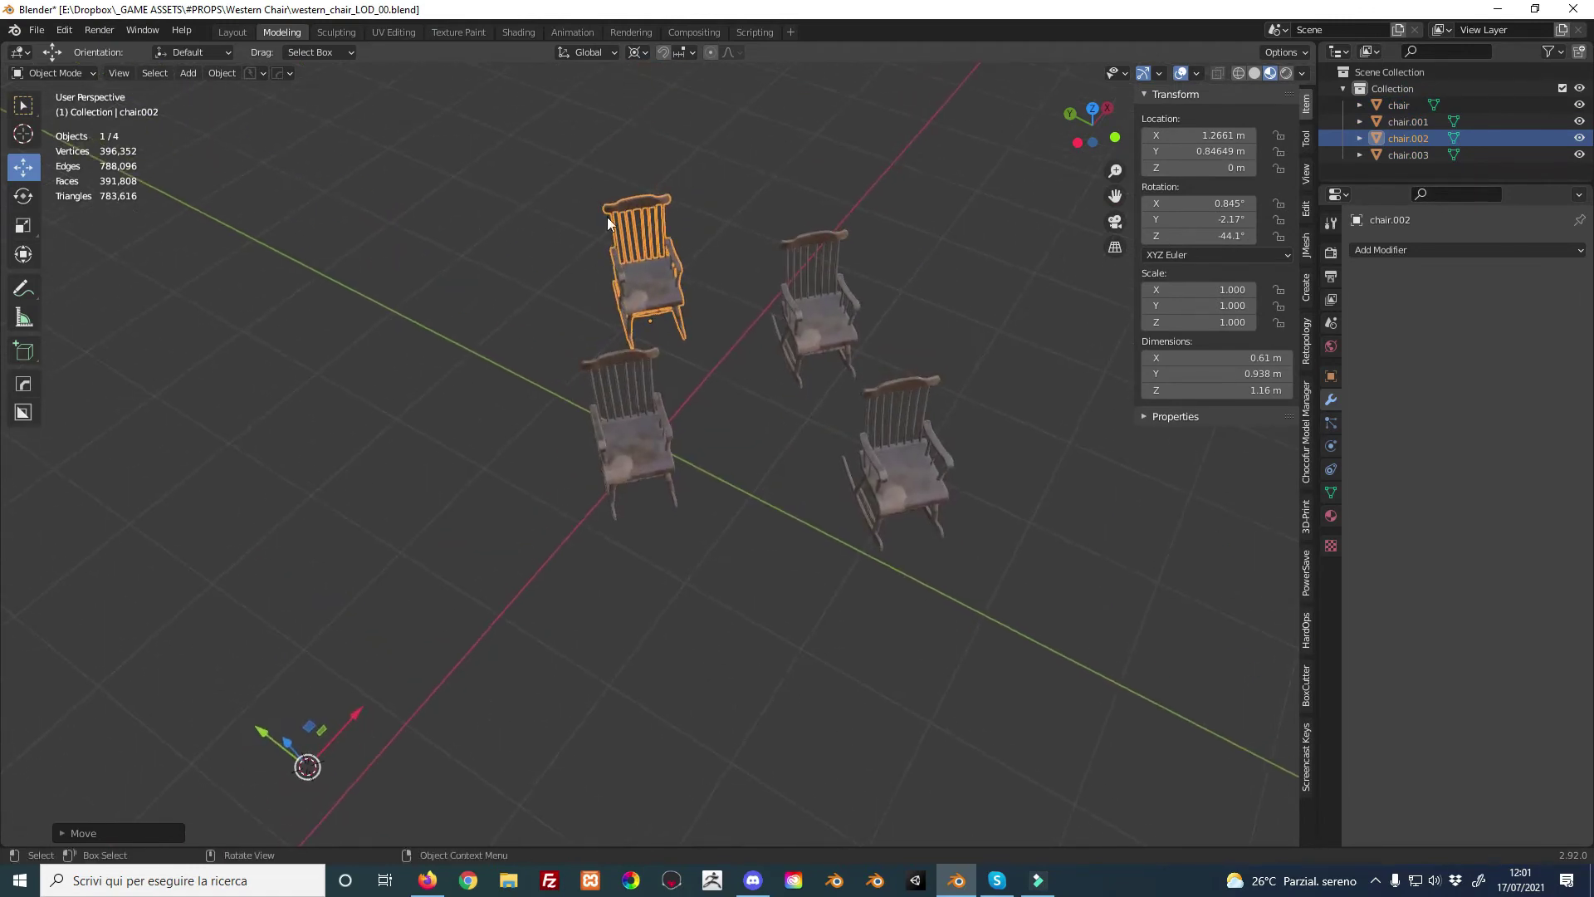
Set the Pivot Point to Individual Origins and select all four chairs
click(637, 56)
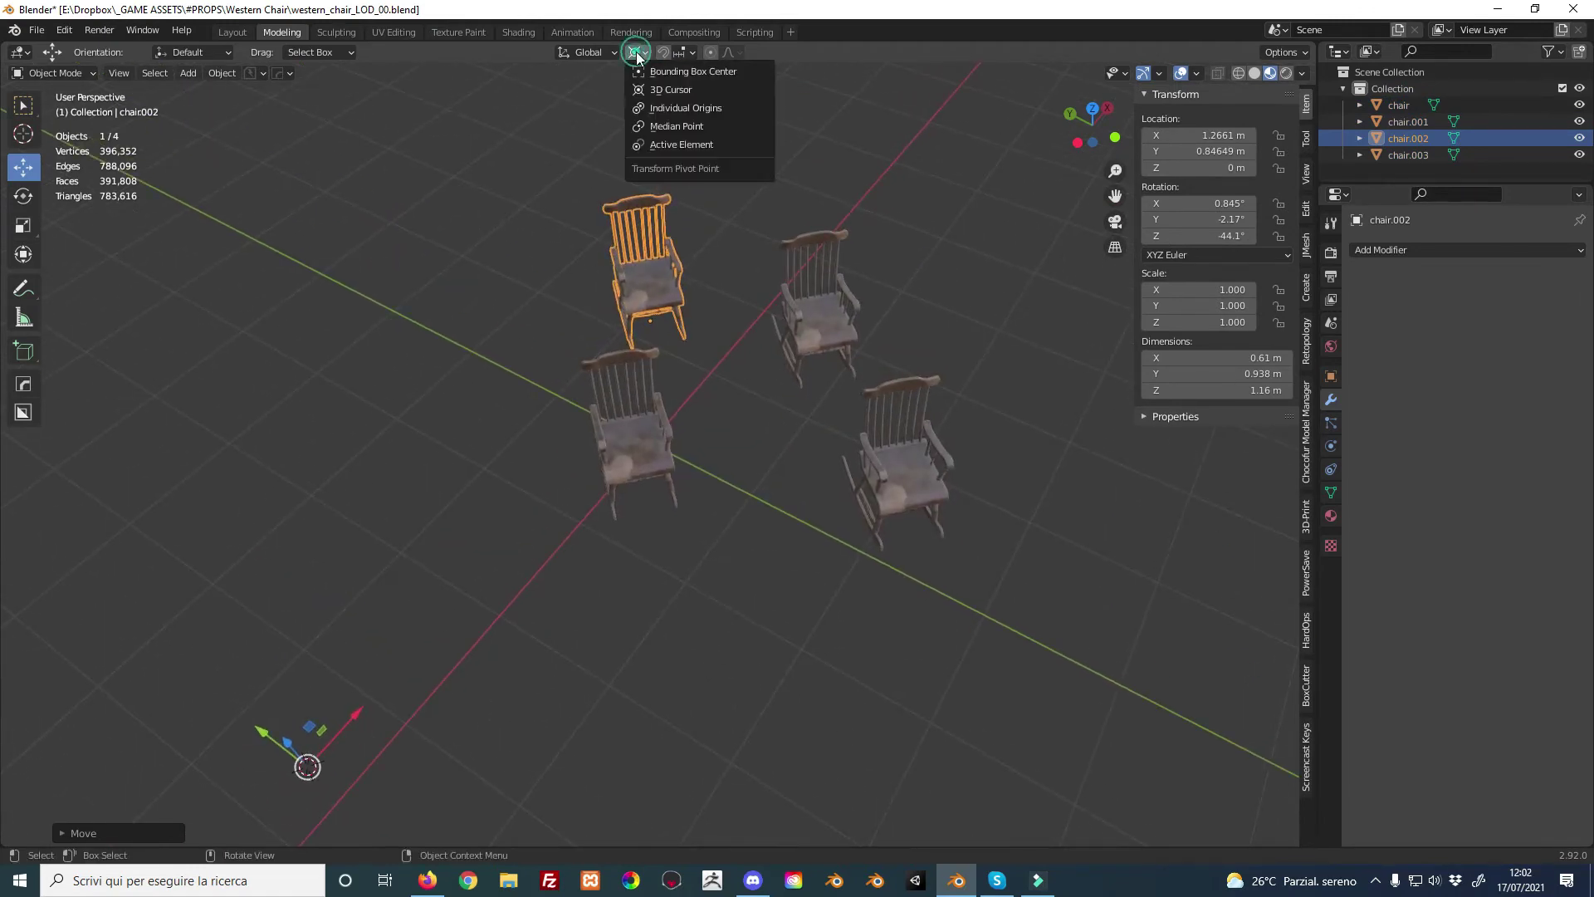
click(692, 113)
scroll(669, 377, down, 1)
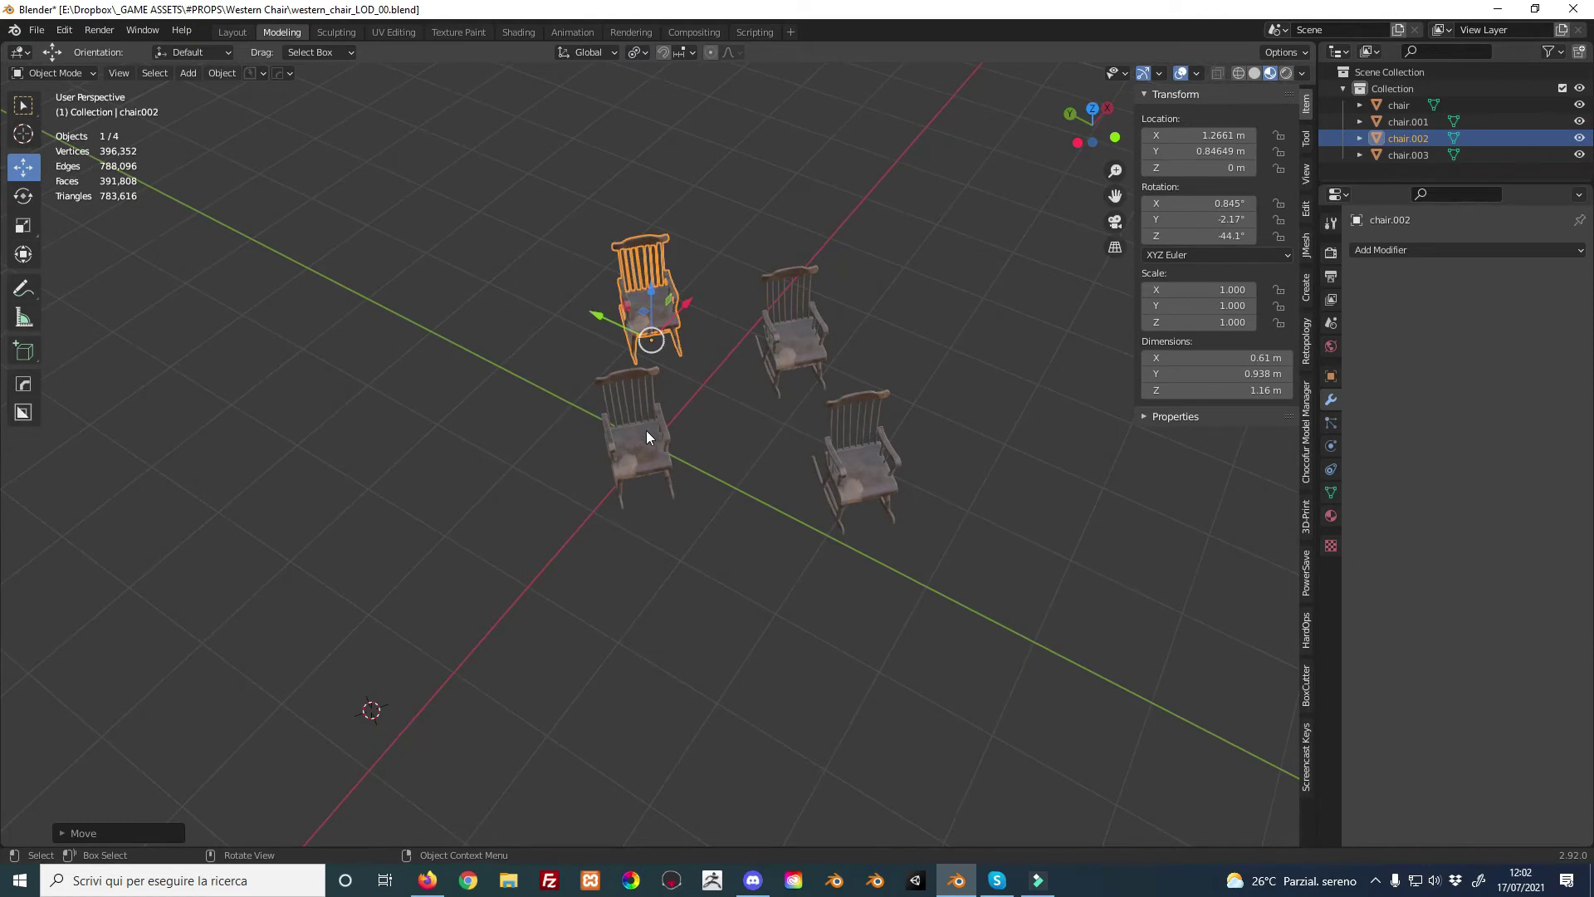
mouse_move(759, 352)
middle_down()
mouse_move(734, 344)
mouse_move(799, 360)
middle_up()
click(811, 367)
shift+click(689, 352)
shift+click(651, 446)
shift+click(840, 495)
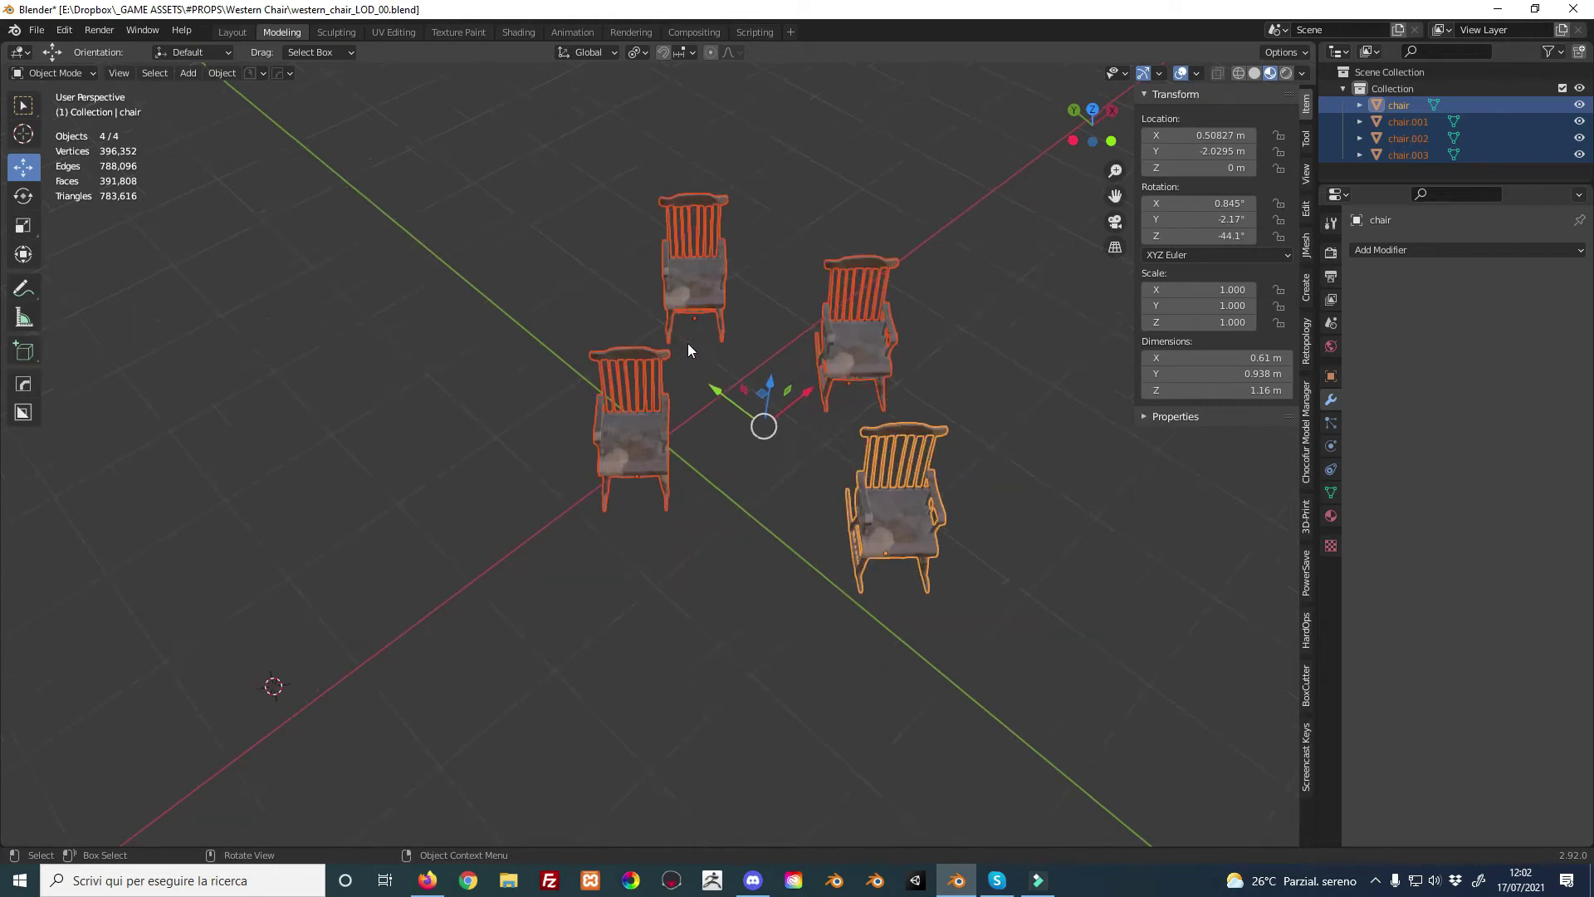
Rotate each chair in place around the vertical axis, the active one reaching Z -148°
scroll(695, 347, up, 3)
middle_drag(695, 346, 659, 438)
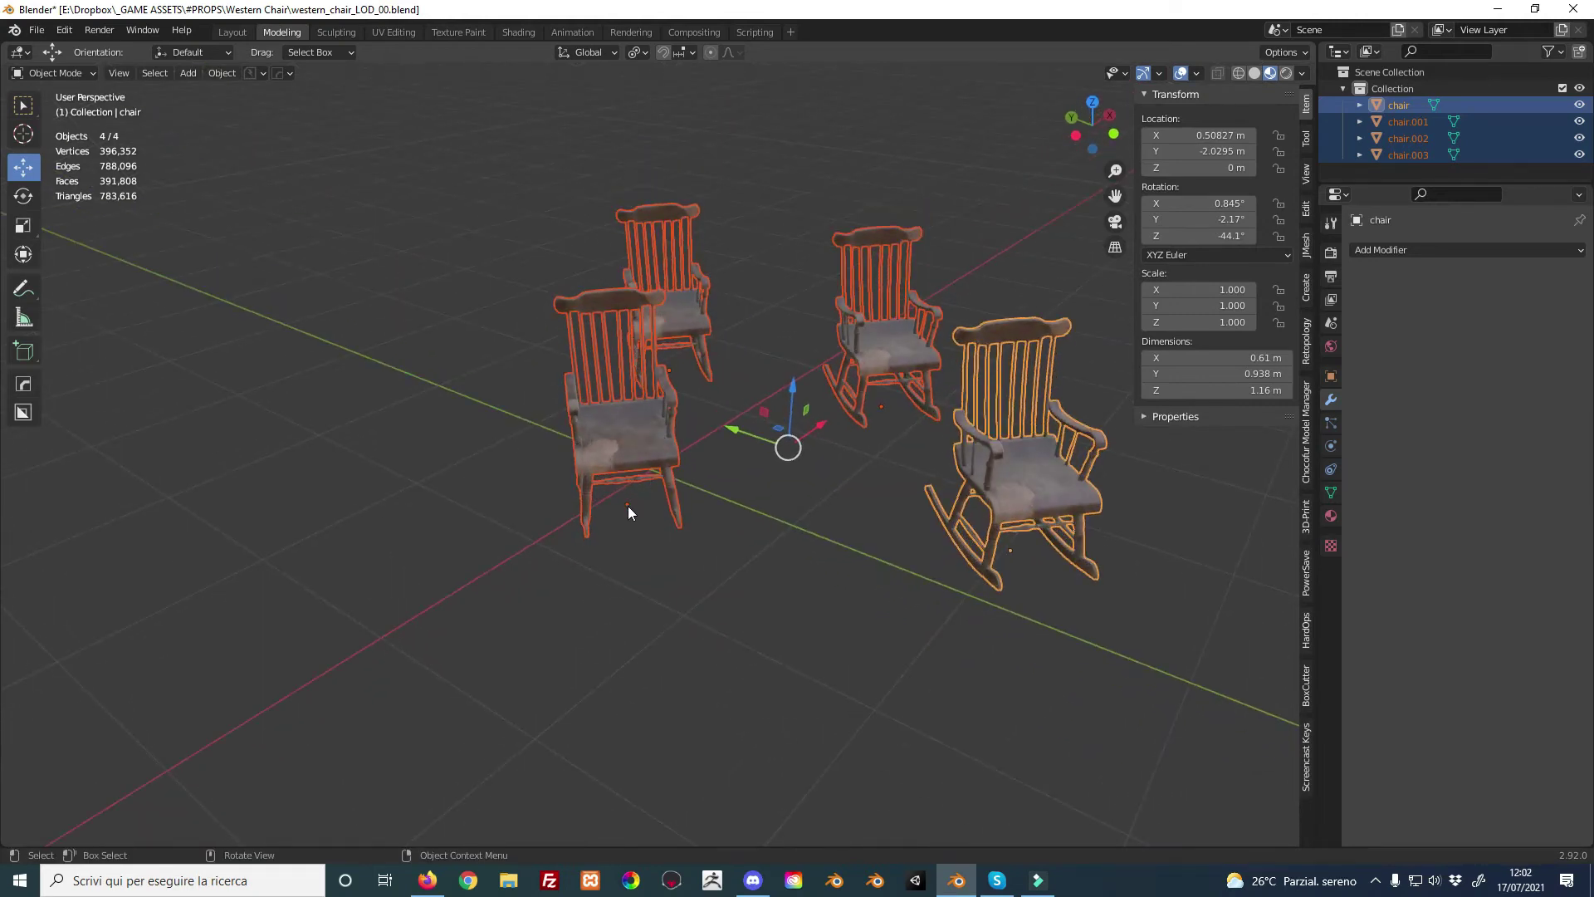
scroll(883, 415, down, 3)
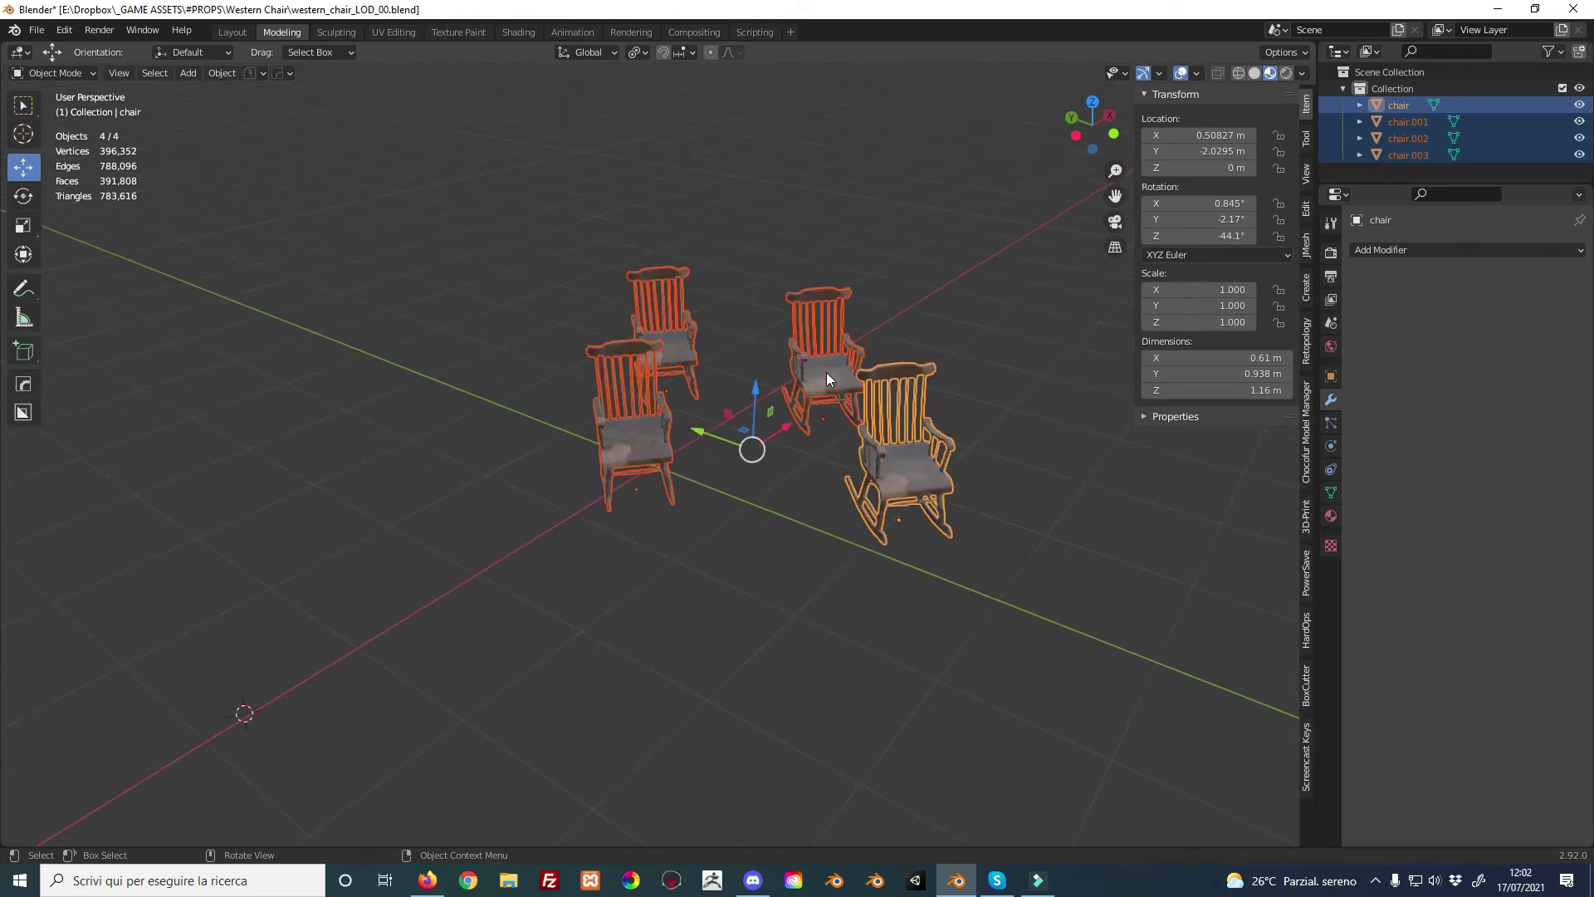
middle_drag(825, 372, 825, 417)
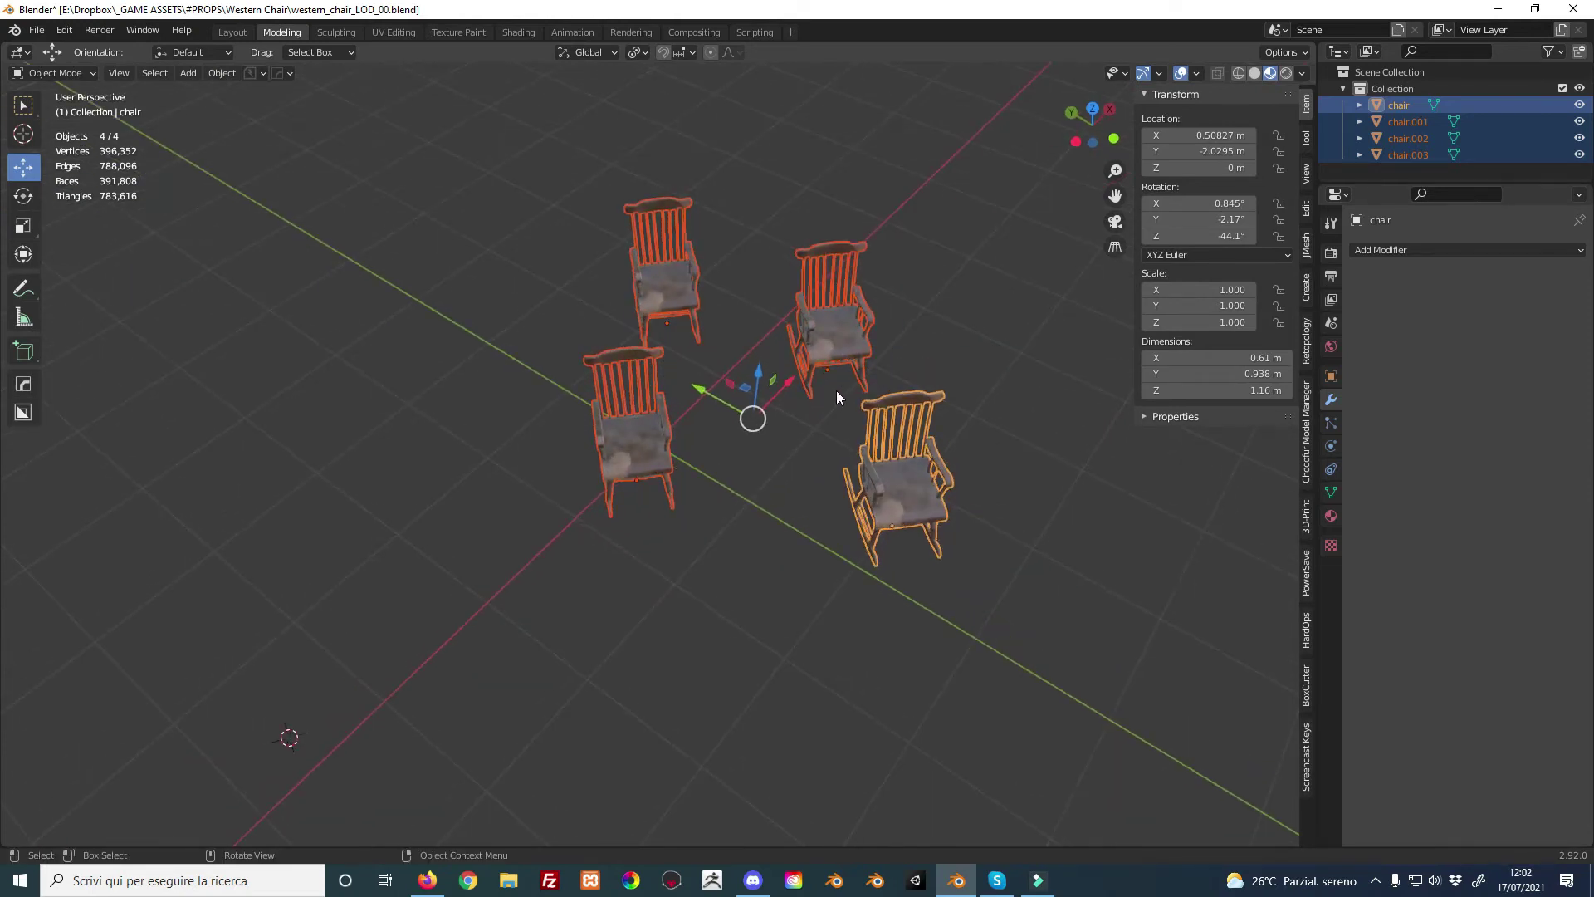
key(r)
key(z)
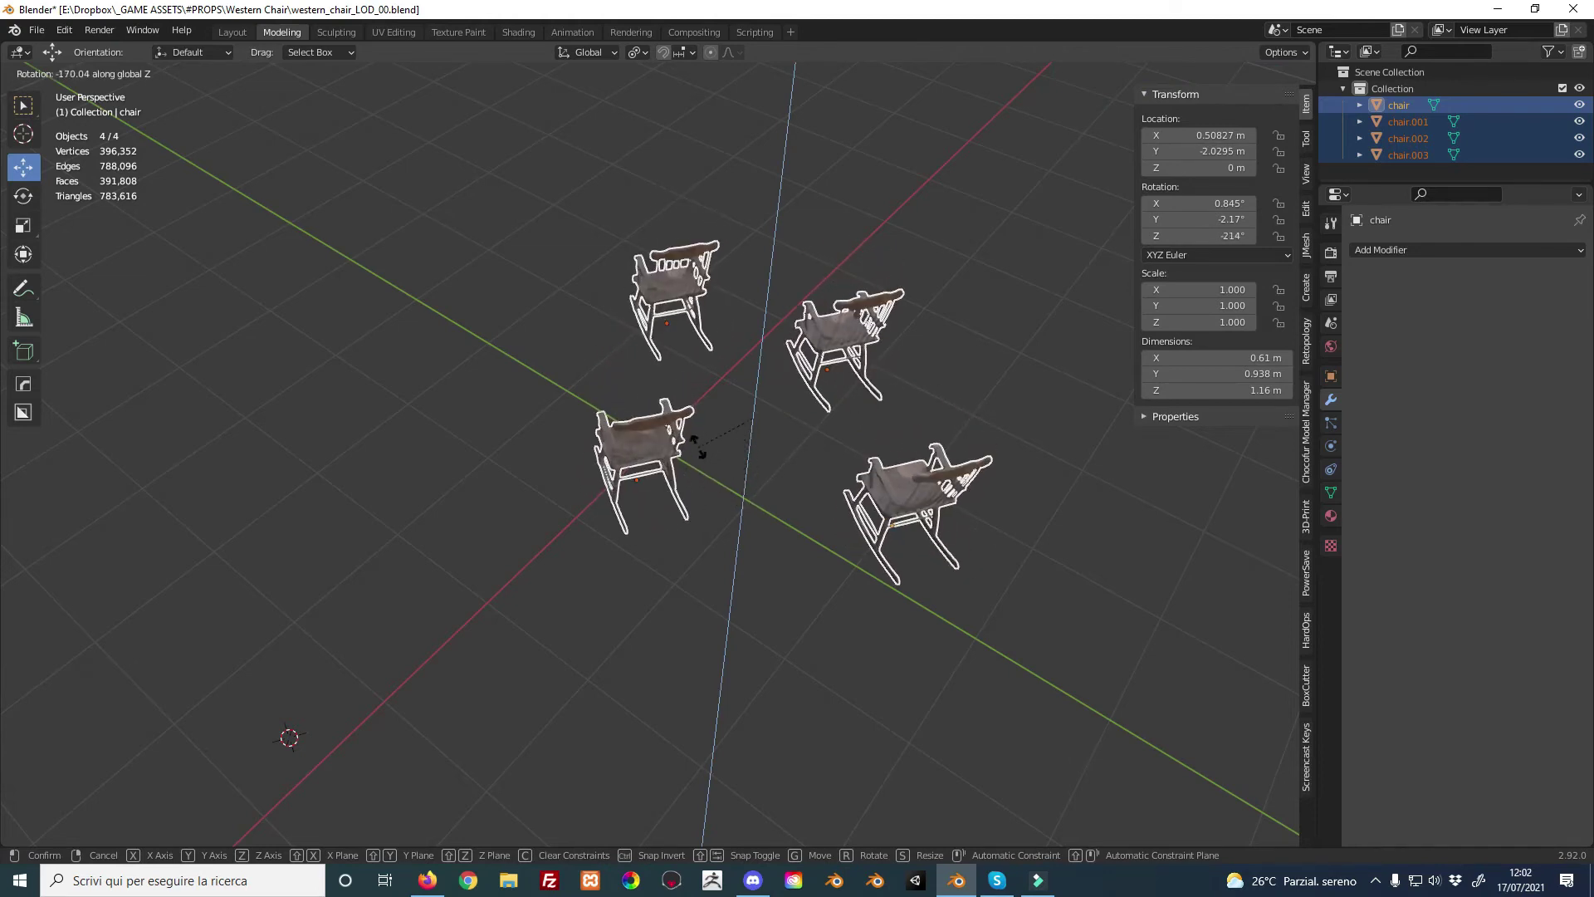
click(821, 324)
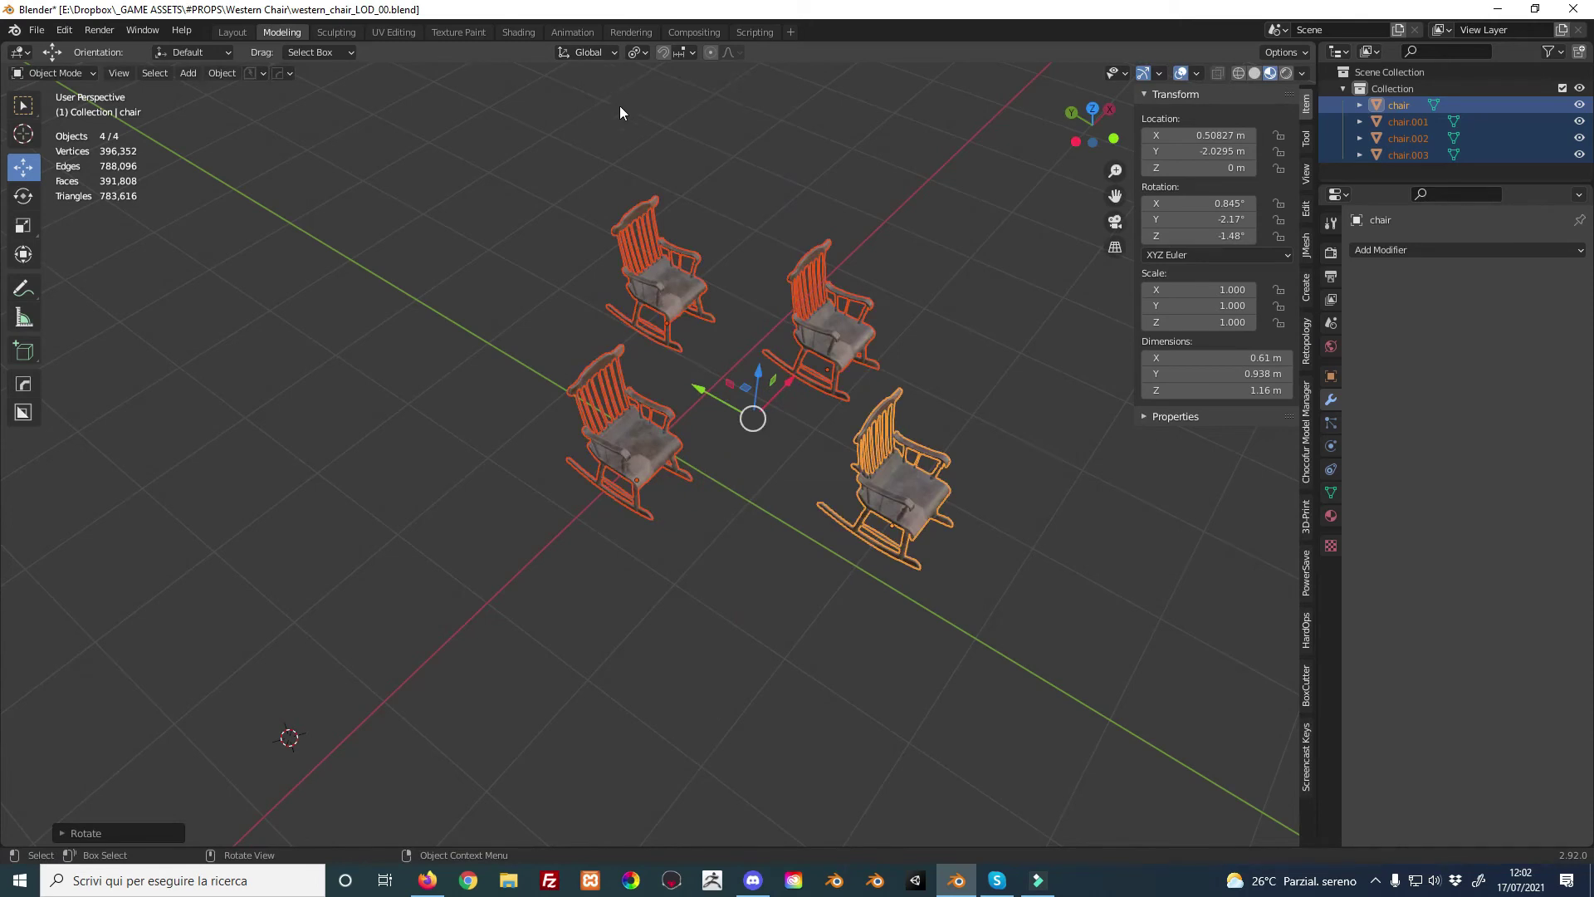
Set the transform orientation to Local and tilt the four chairs upright on their local X axes
click(600, 51)
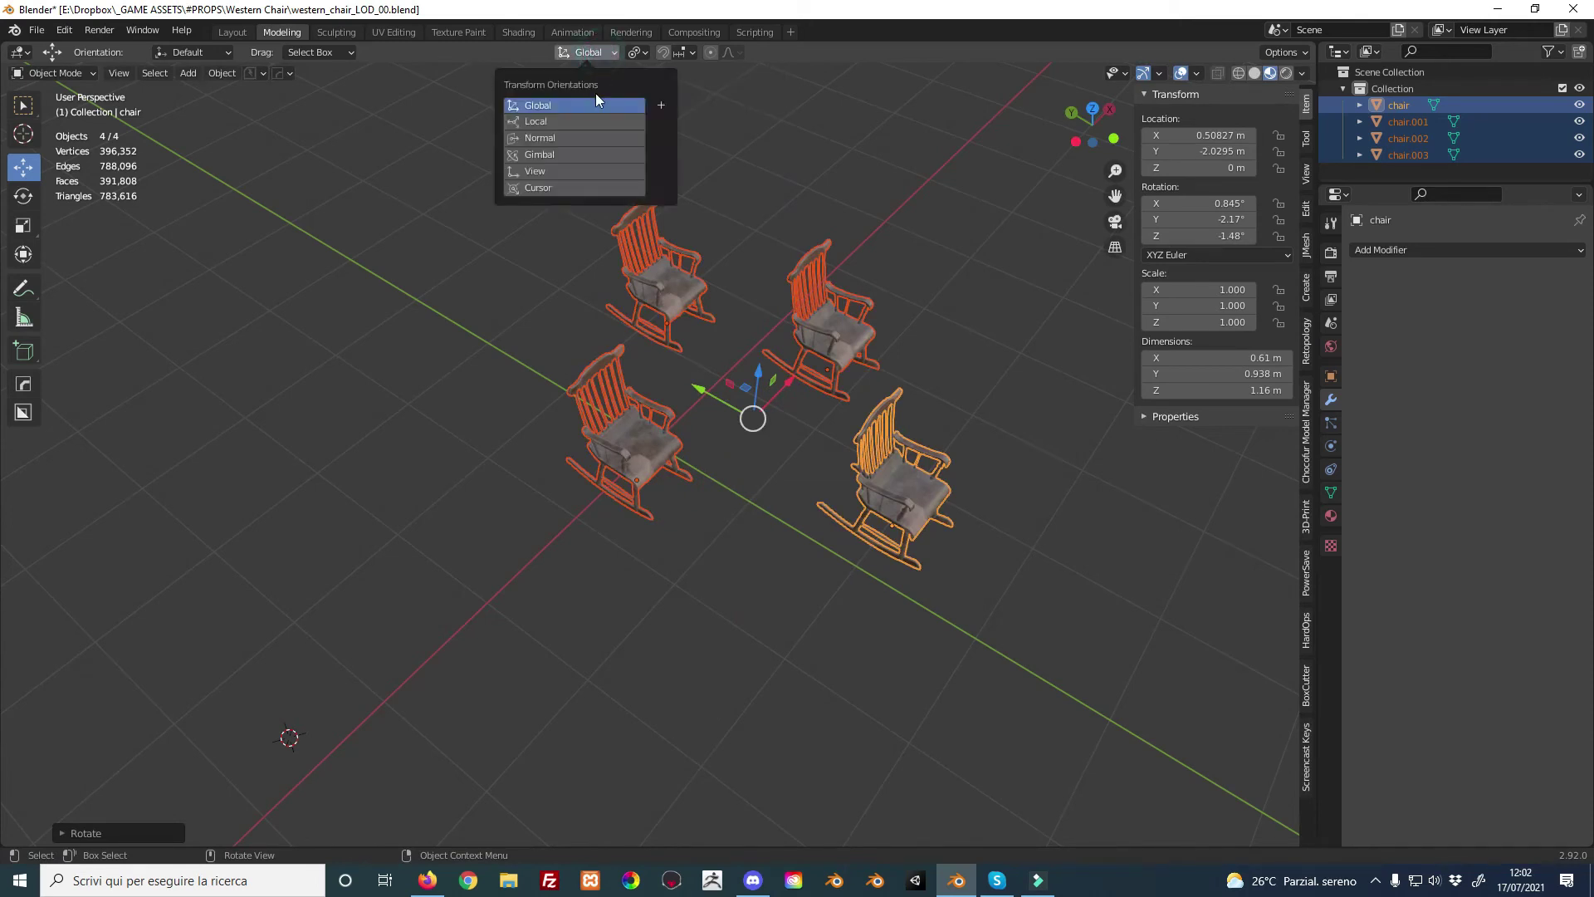
click(566, 122)
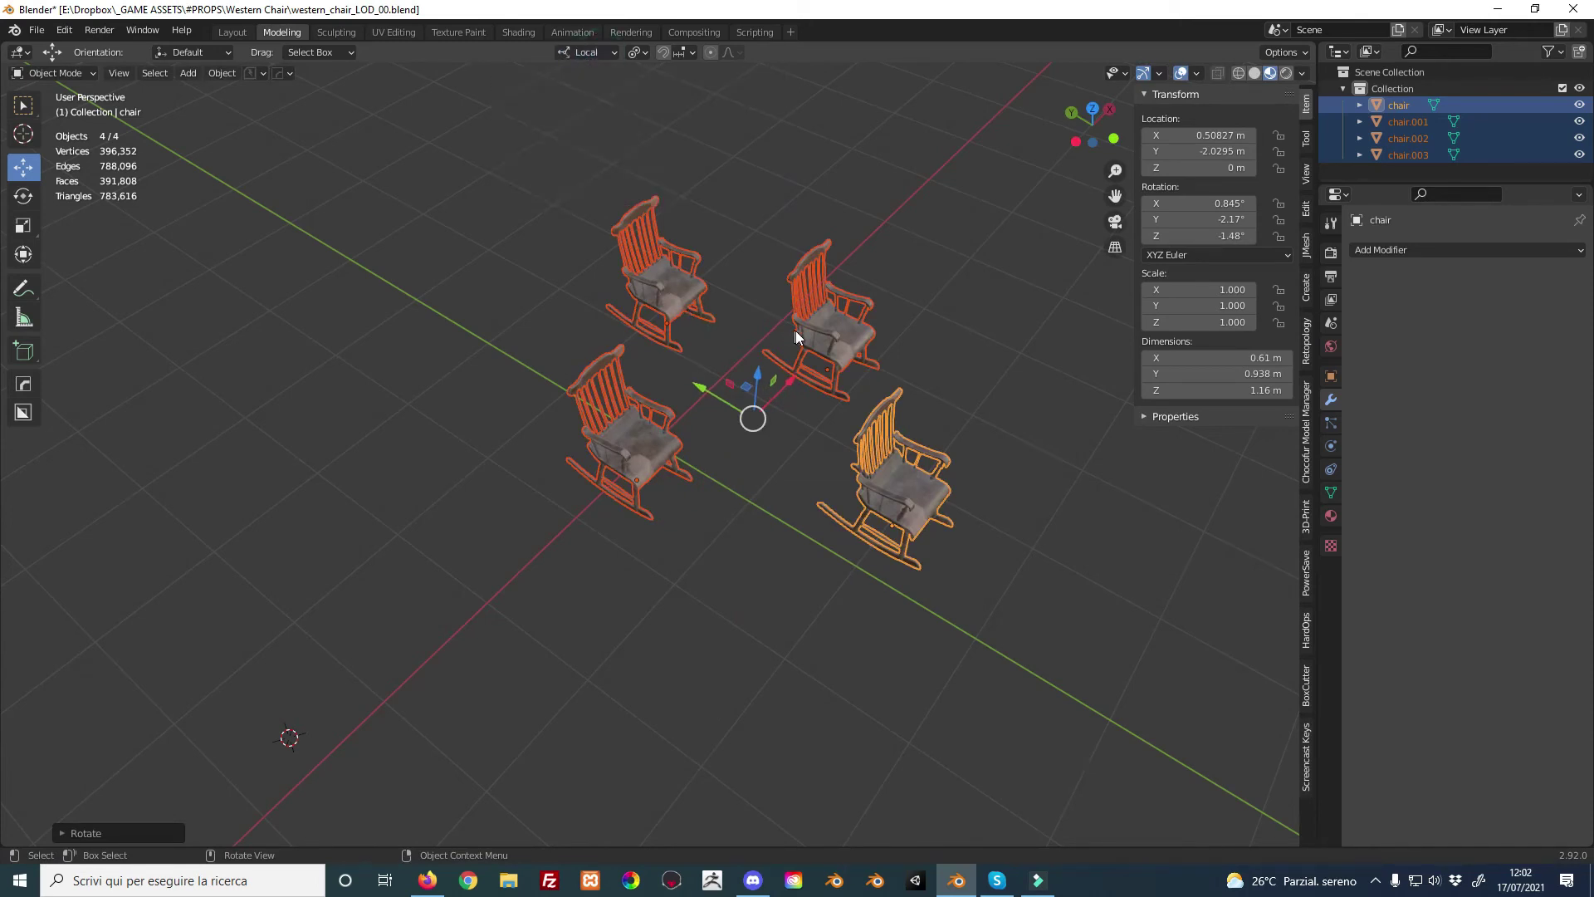
middle_drag(795, 332, 787, 330)
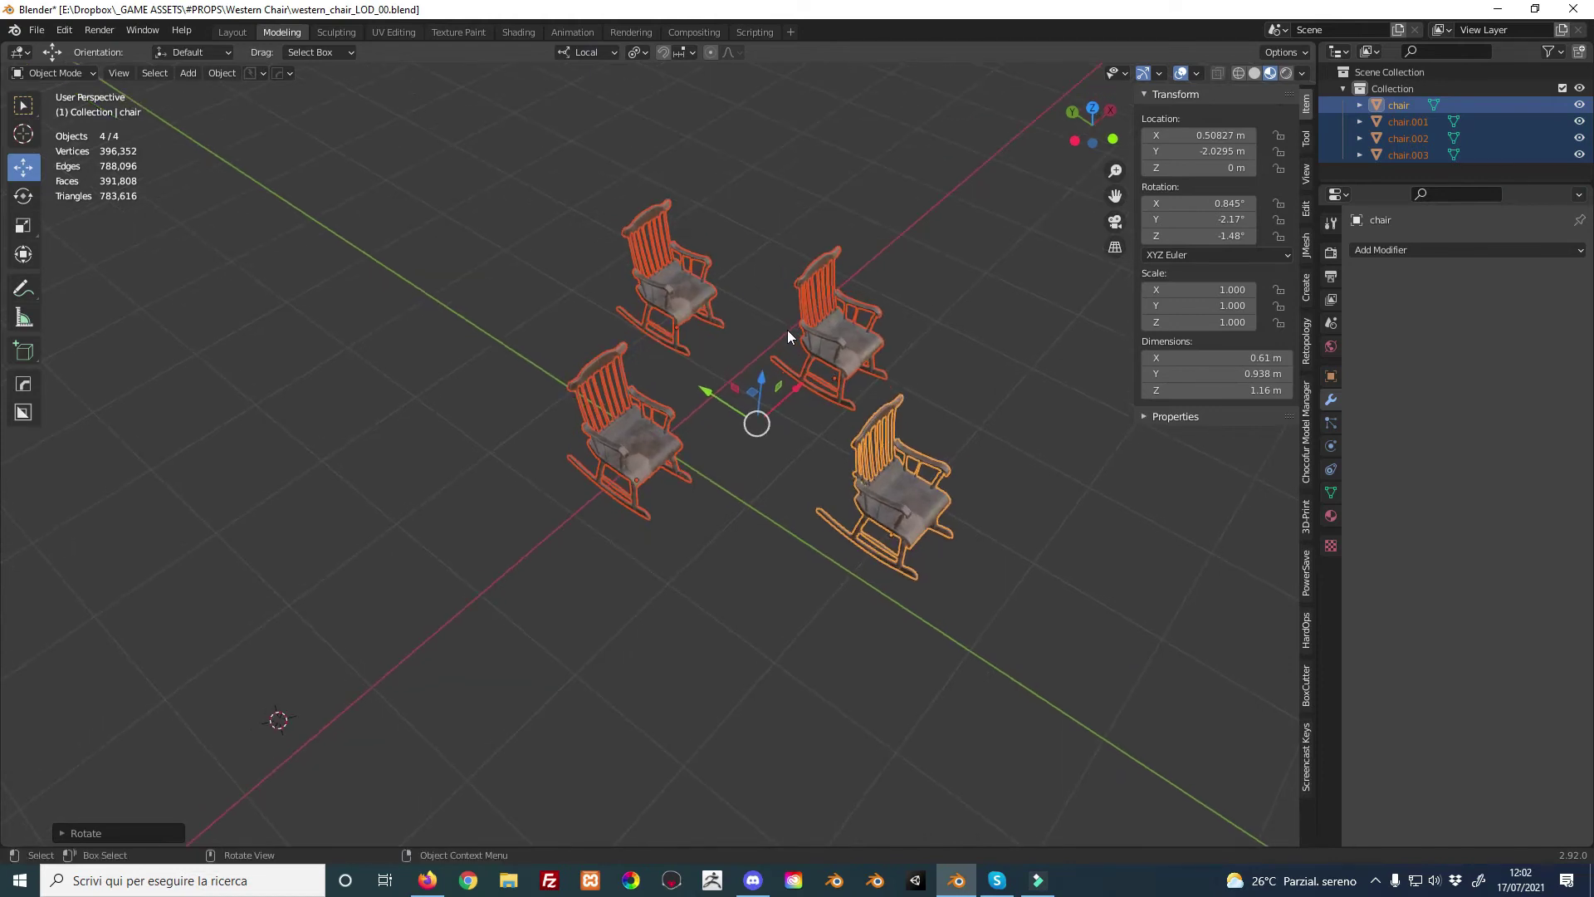
key(r)
key(x)
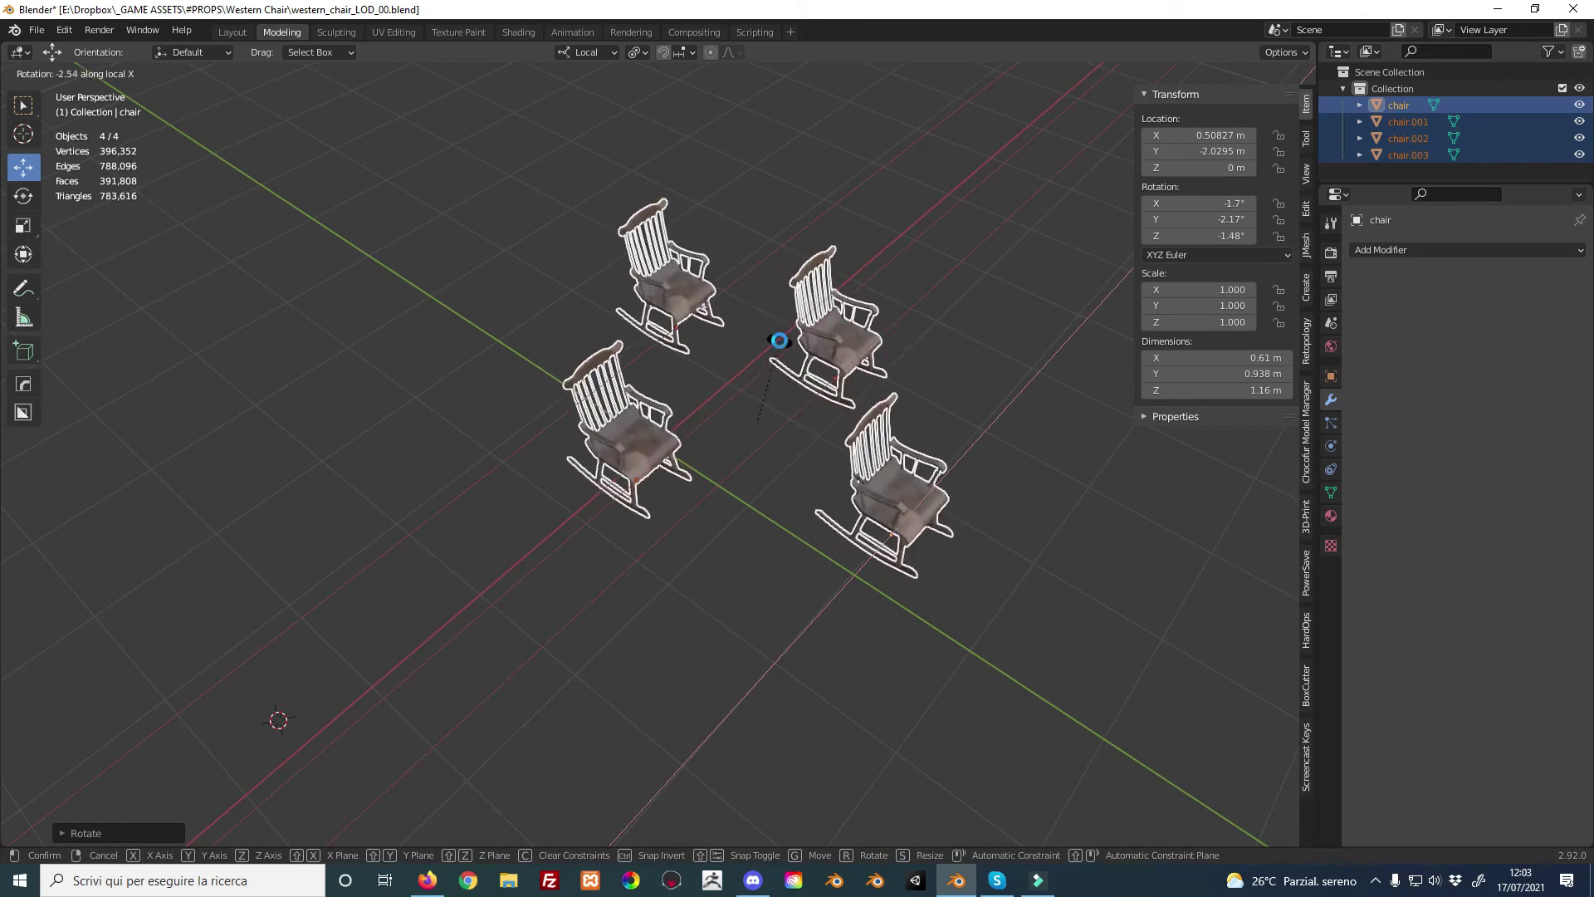
click(780, 340)
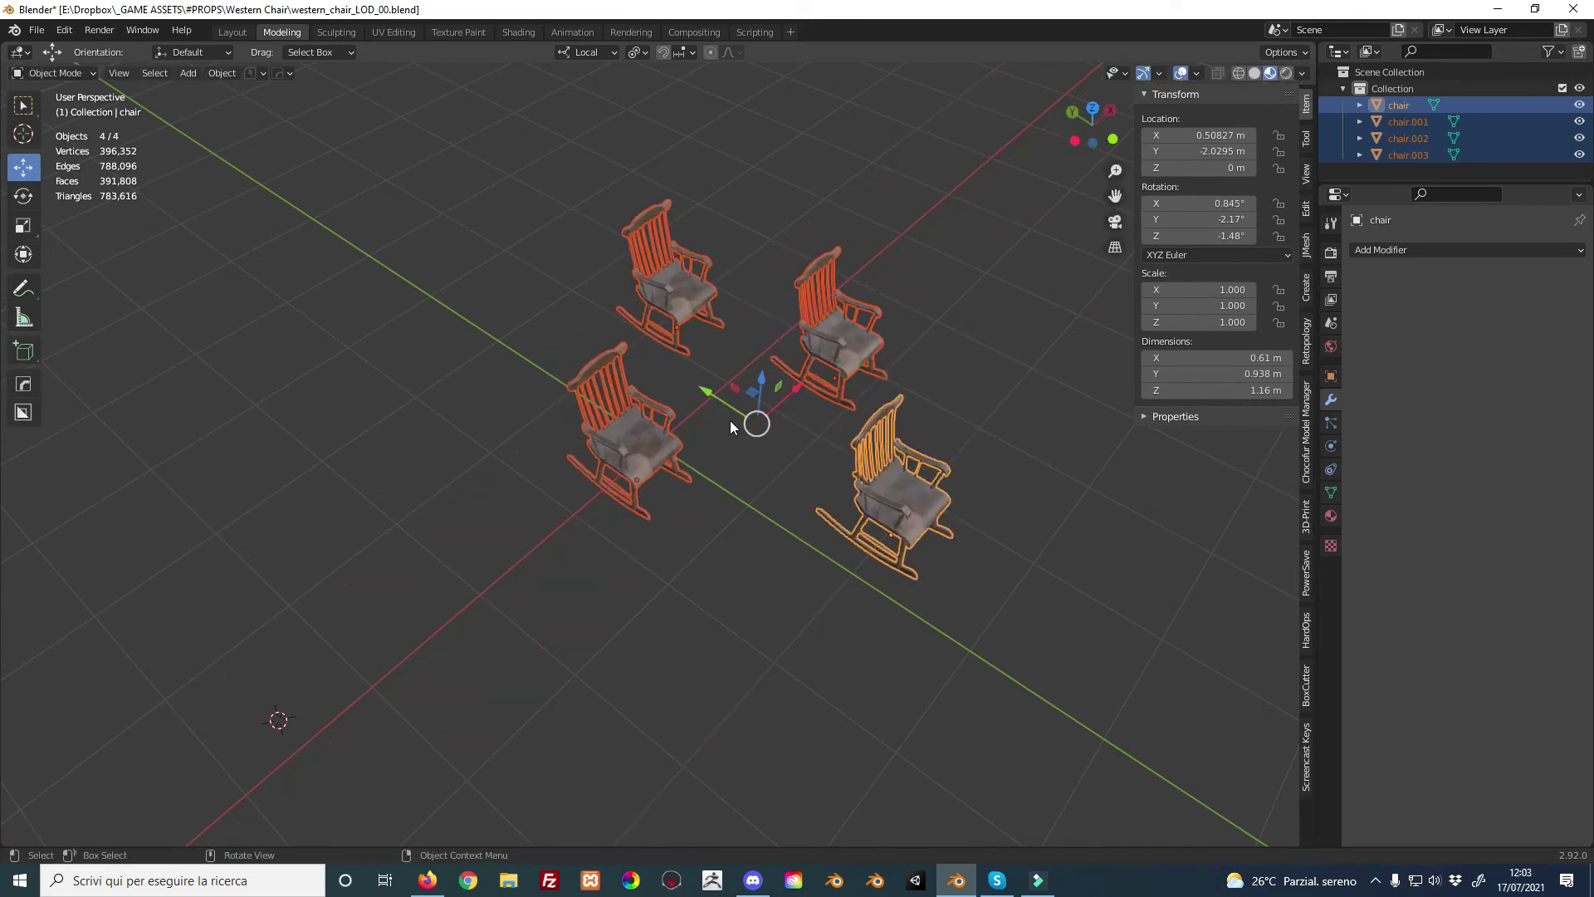
Turn the left chair and chair.003 individually around their local Z axes
click(651, 425)
key(r)
key(z)
click(770, 395)
click(832, 344)
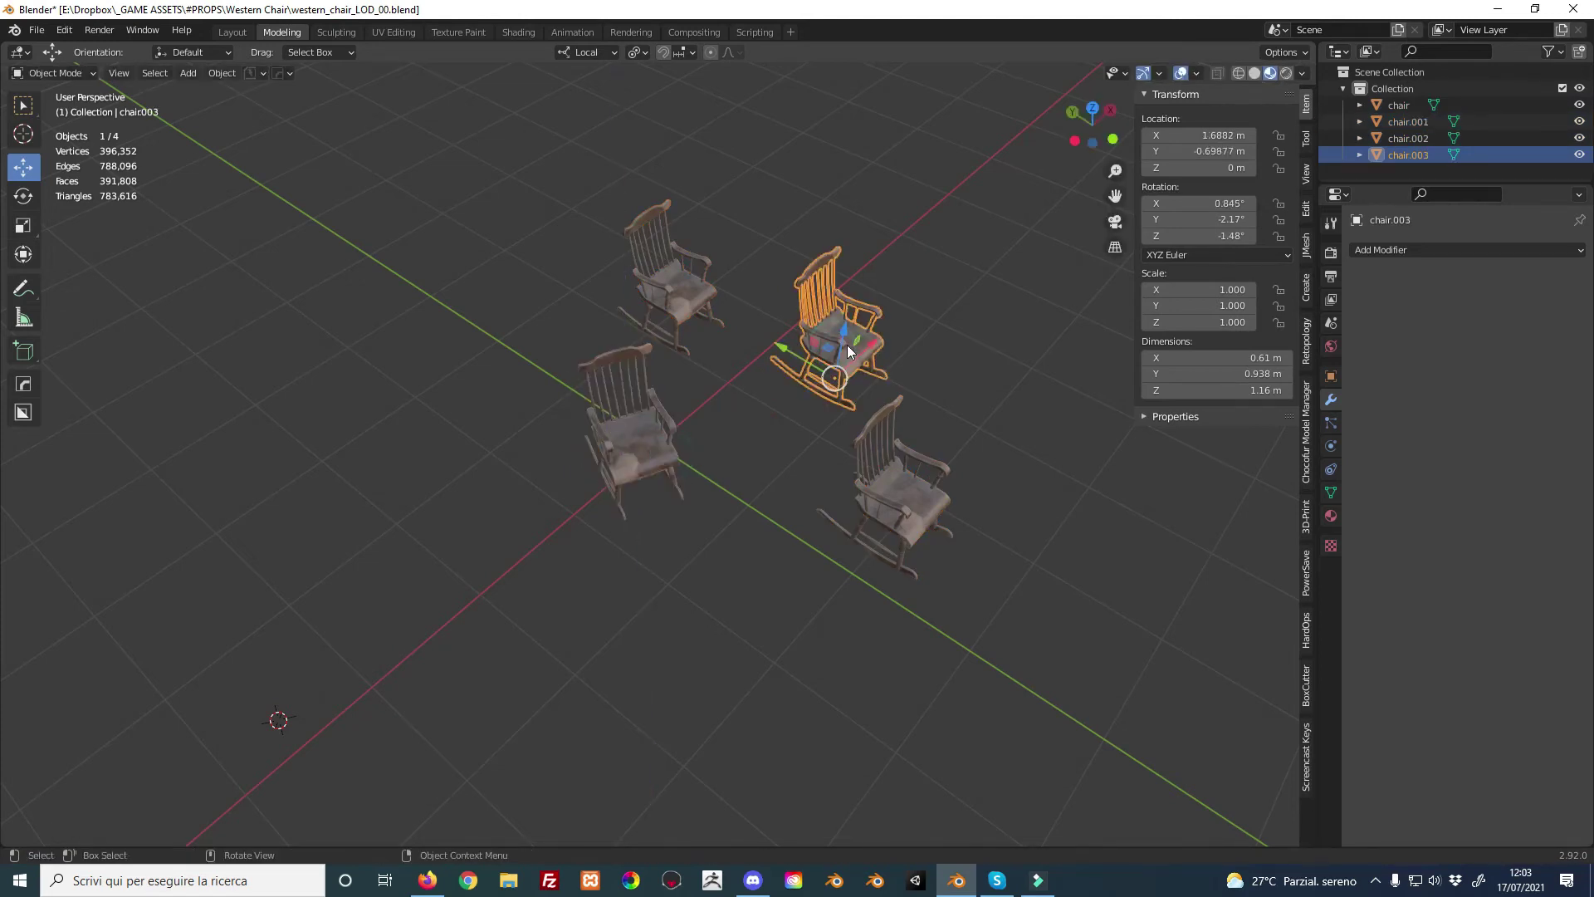
key(r)
key(z)
key(z)
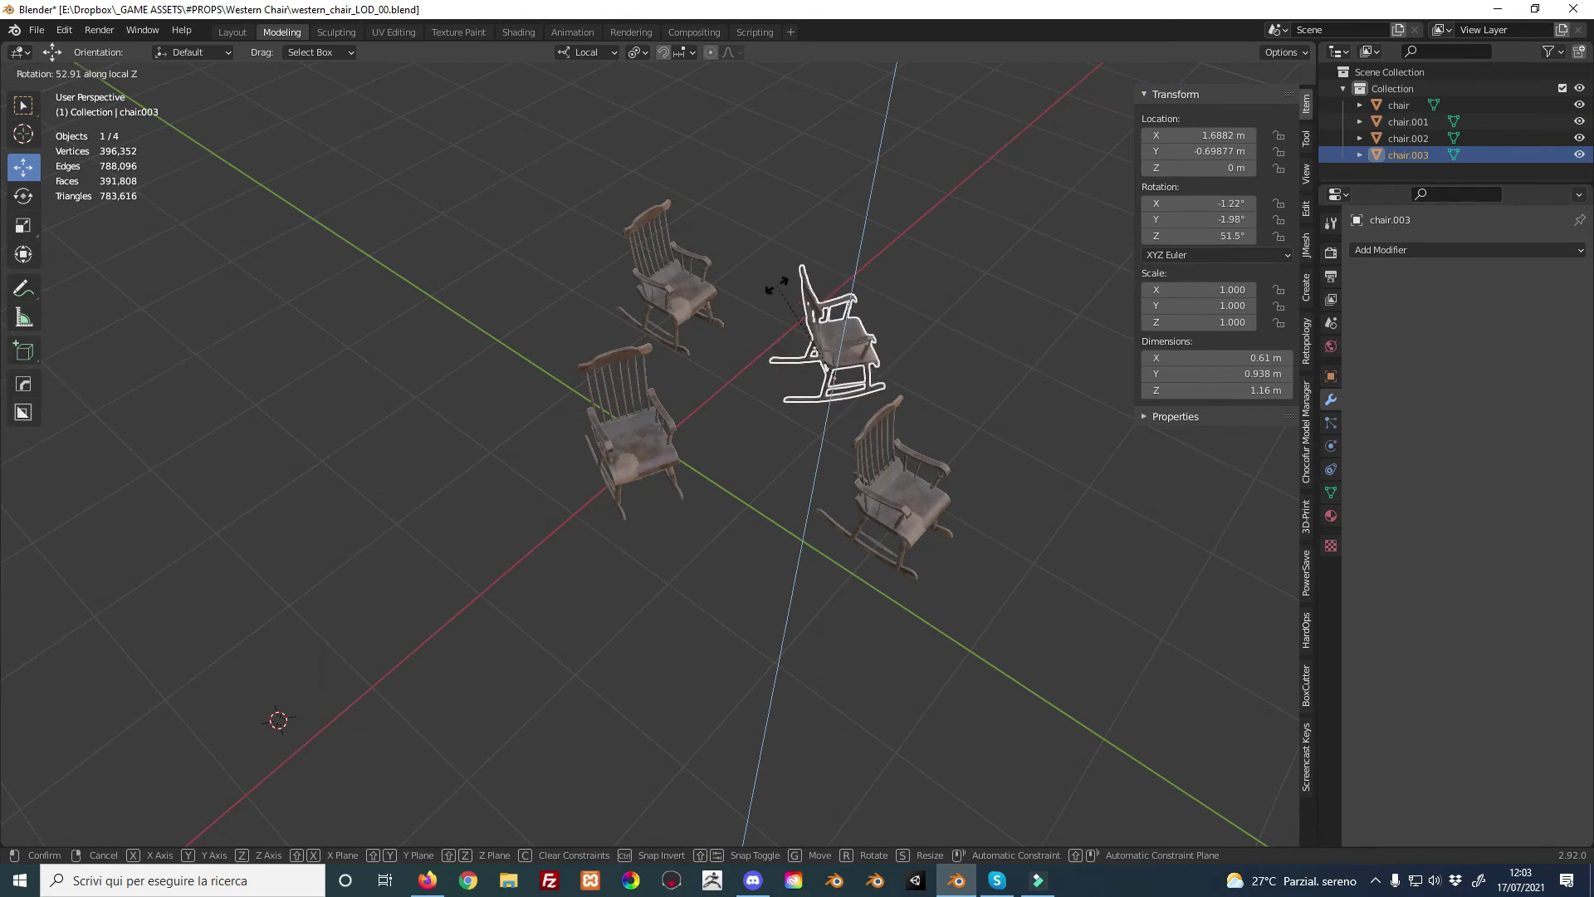
click(777, 285)
Turn the top chair and the bottom-right chair individually around their local Z axes
click(675, 290)
key(r)
key(z)
key(z)
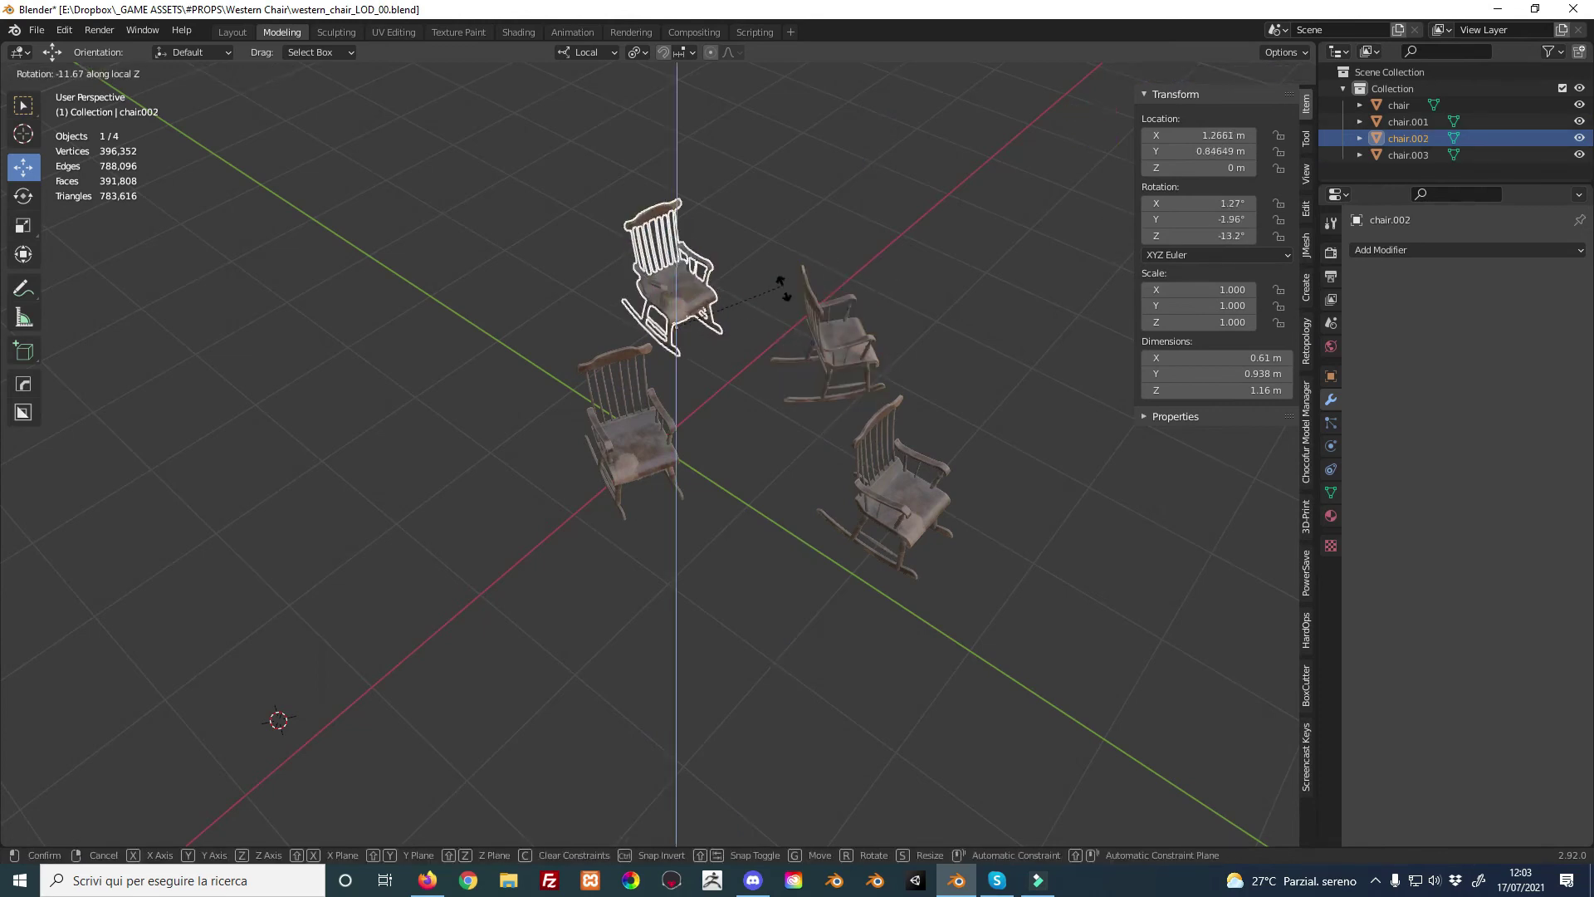
click(780, 287)
click(918, 471)
key(r)
key(z)
key(z)
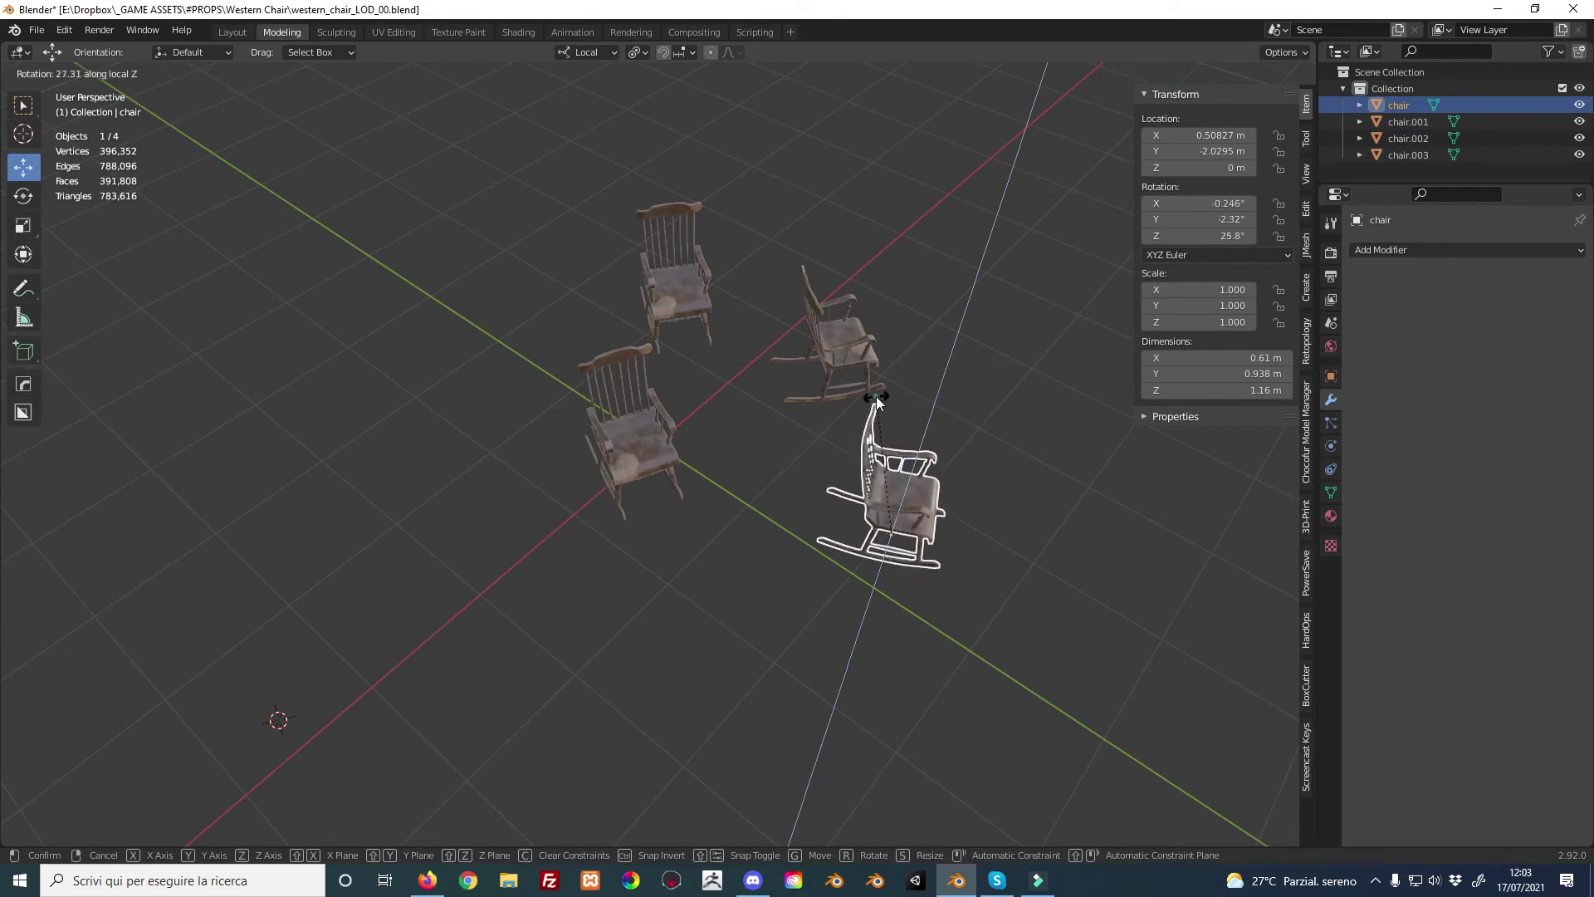
click(877, 401)
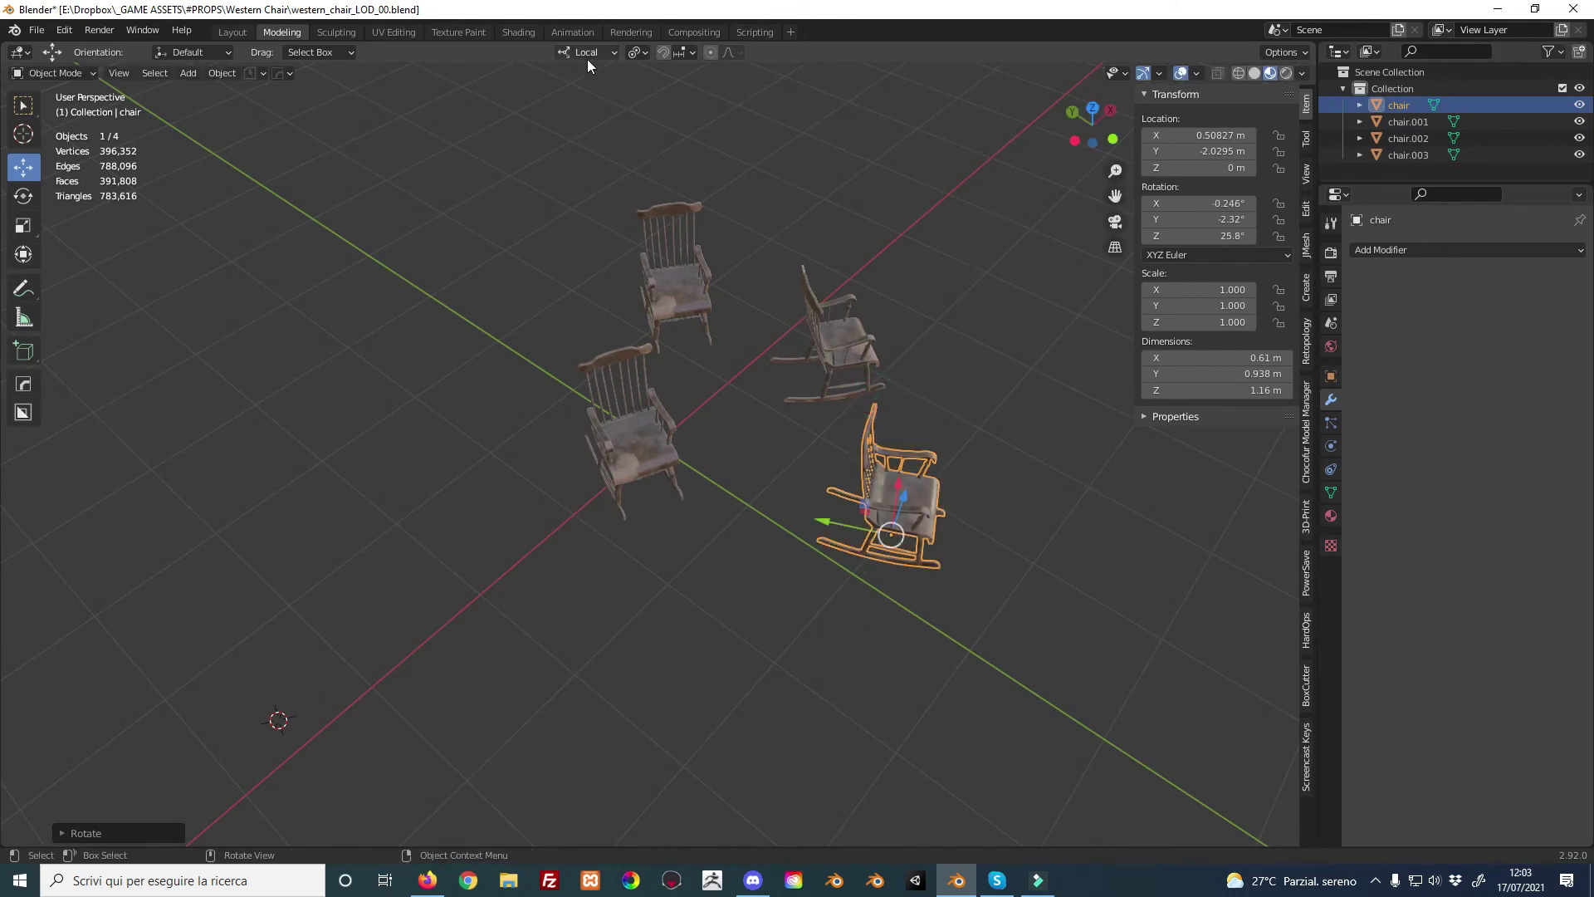
Select all four chairs, try a local X tilt and undo it, then cancel a local Y tilt
shift+click(671, 294)
shift+click(854, 342)
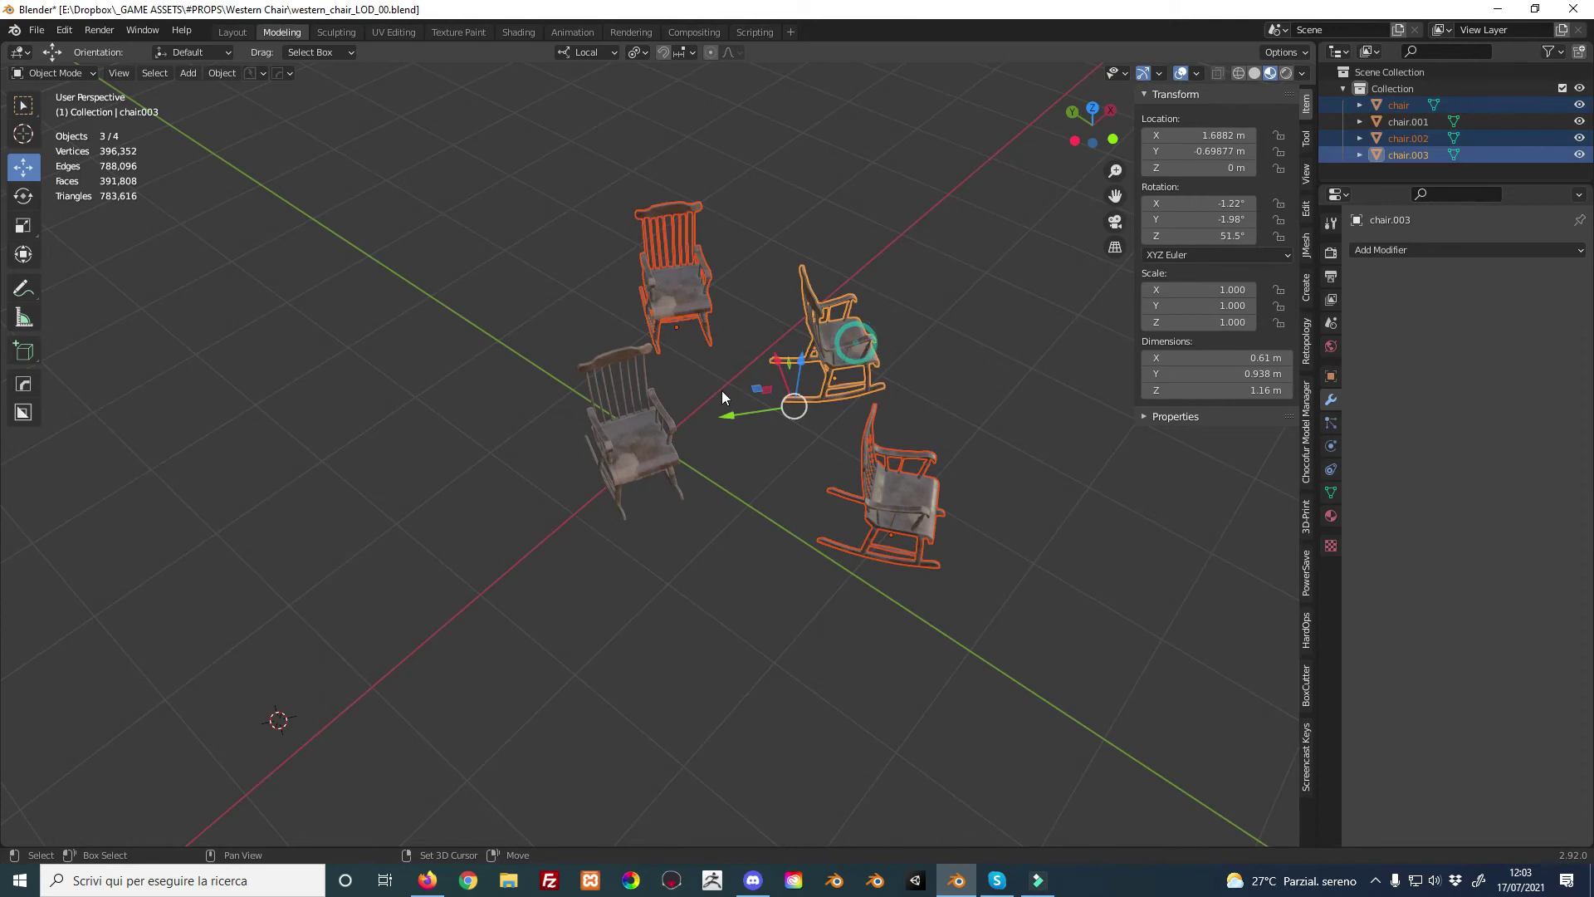
shift+click(642, 425)
key(r)
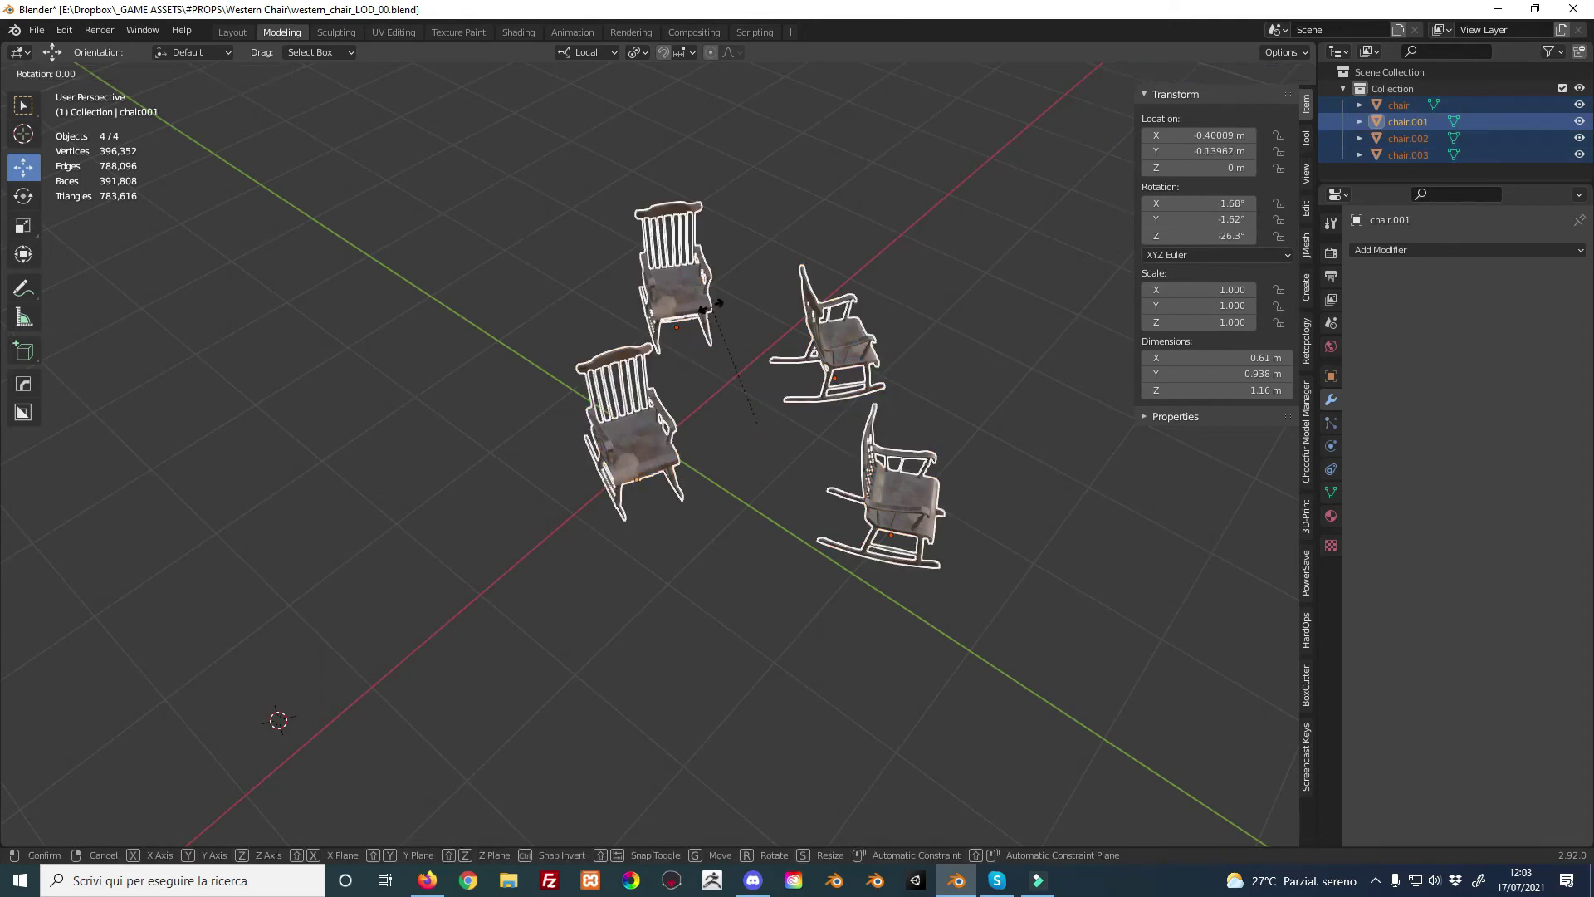
key(x)
key(x)
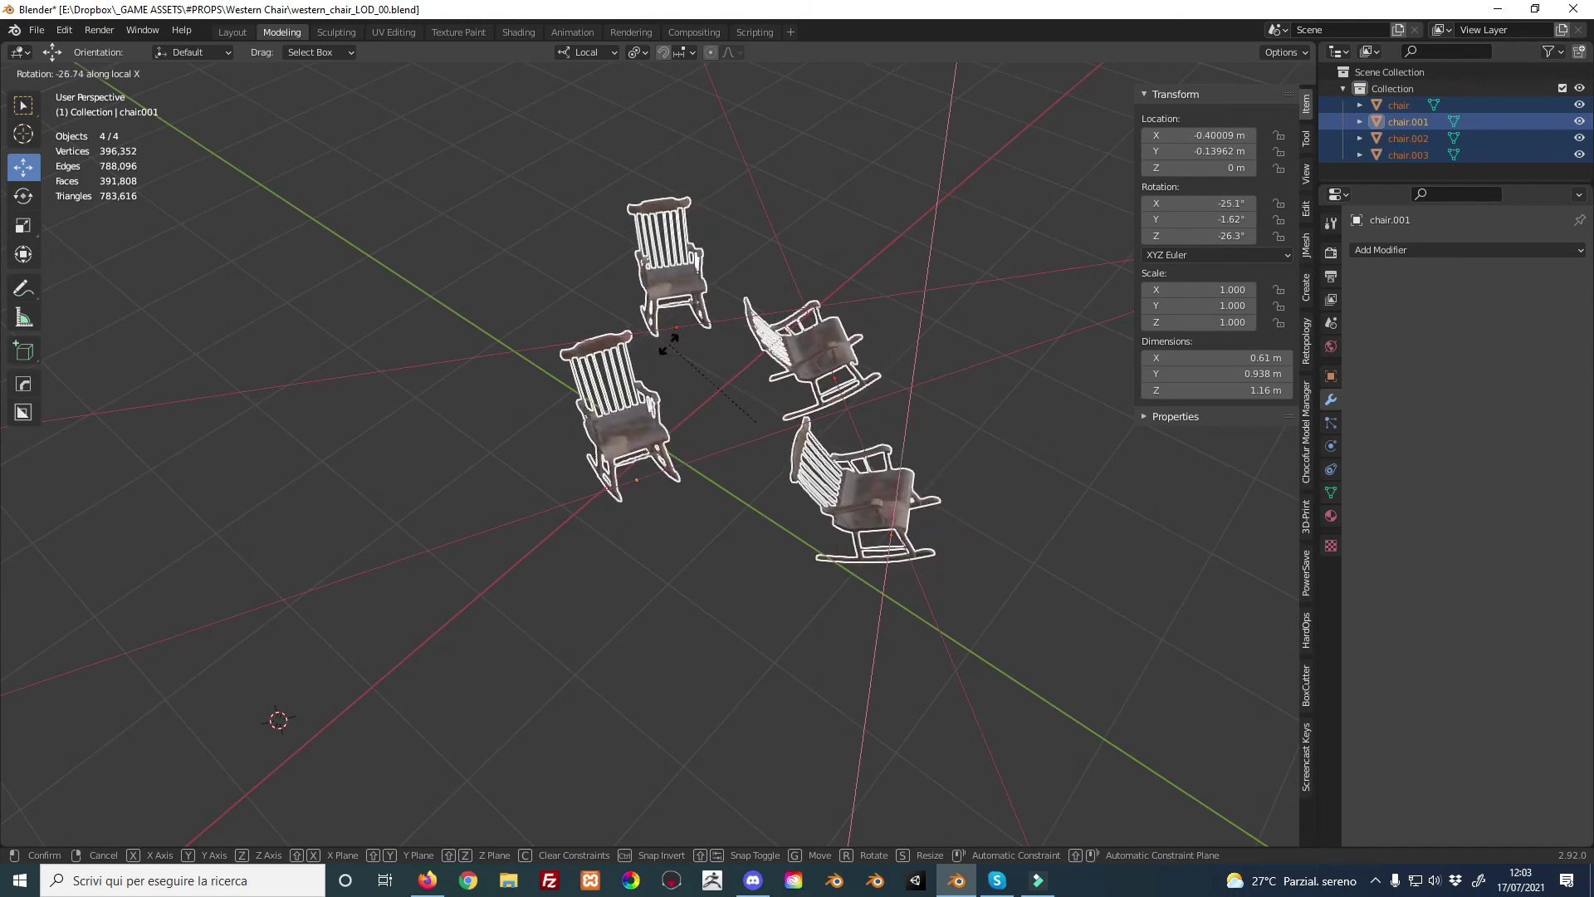
click(695, 353)
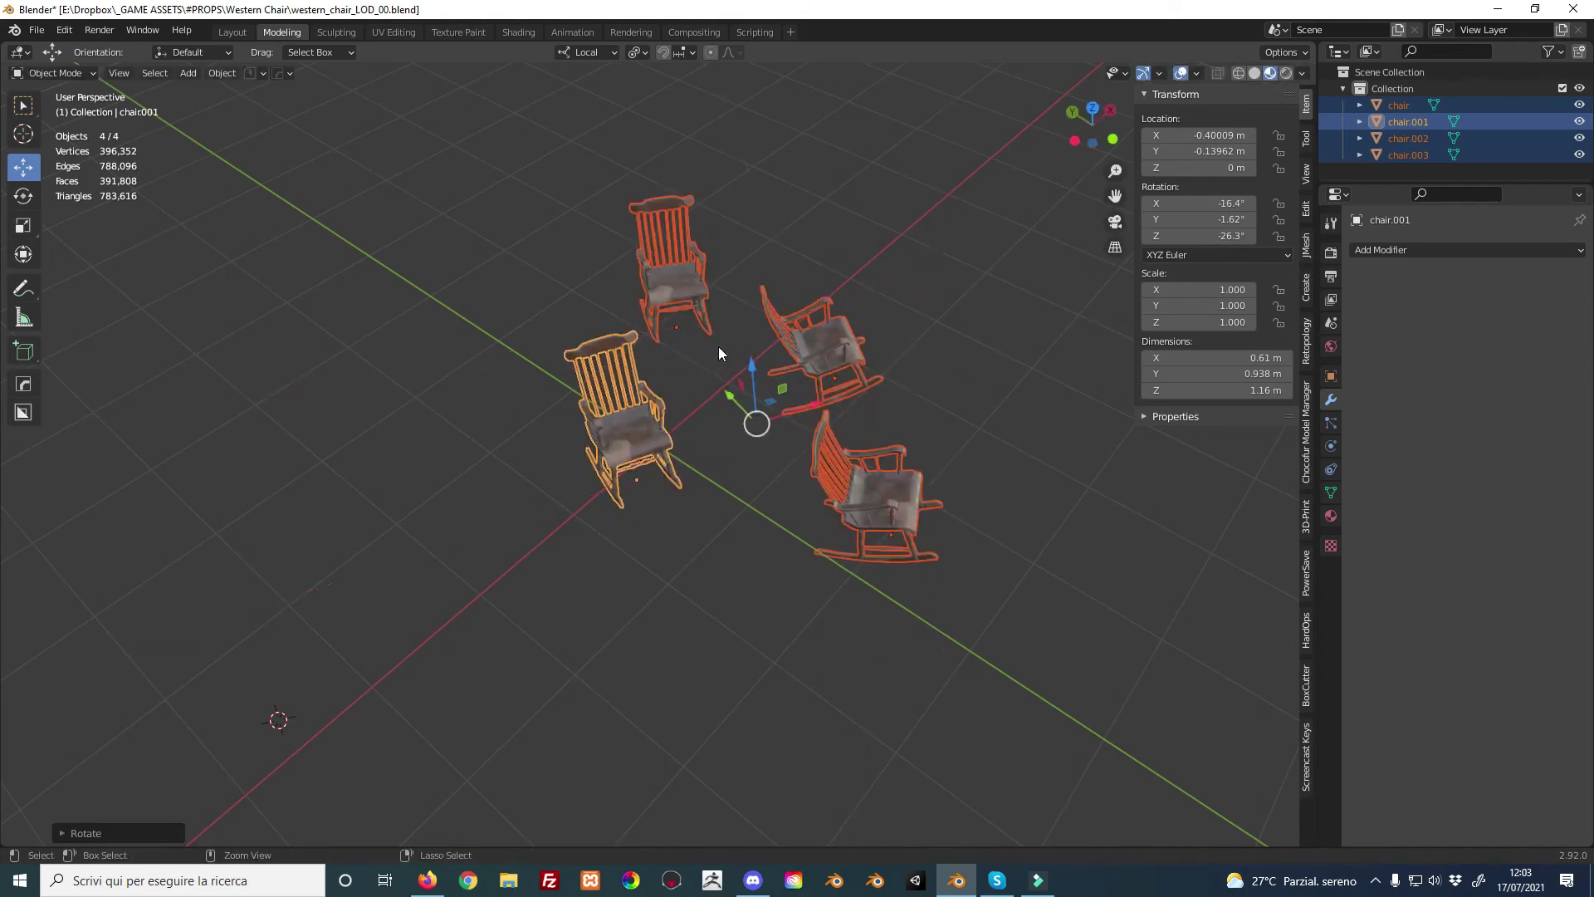
key(ctrl+z)
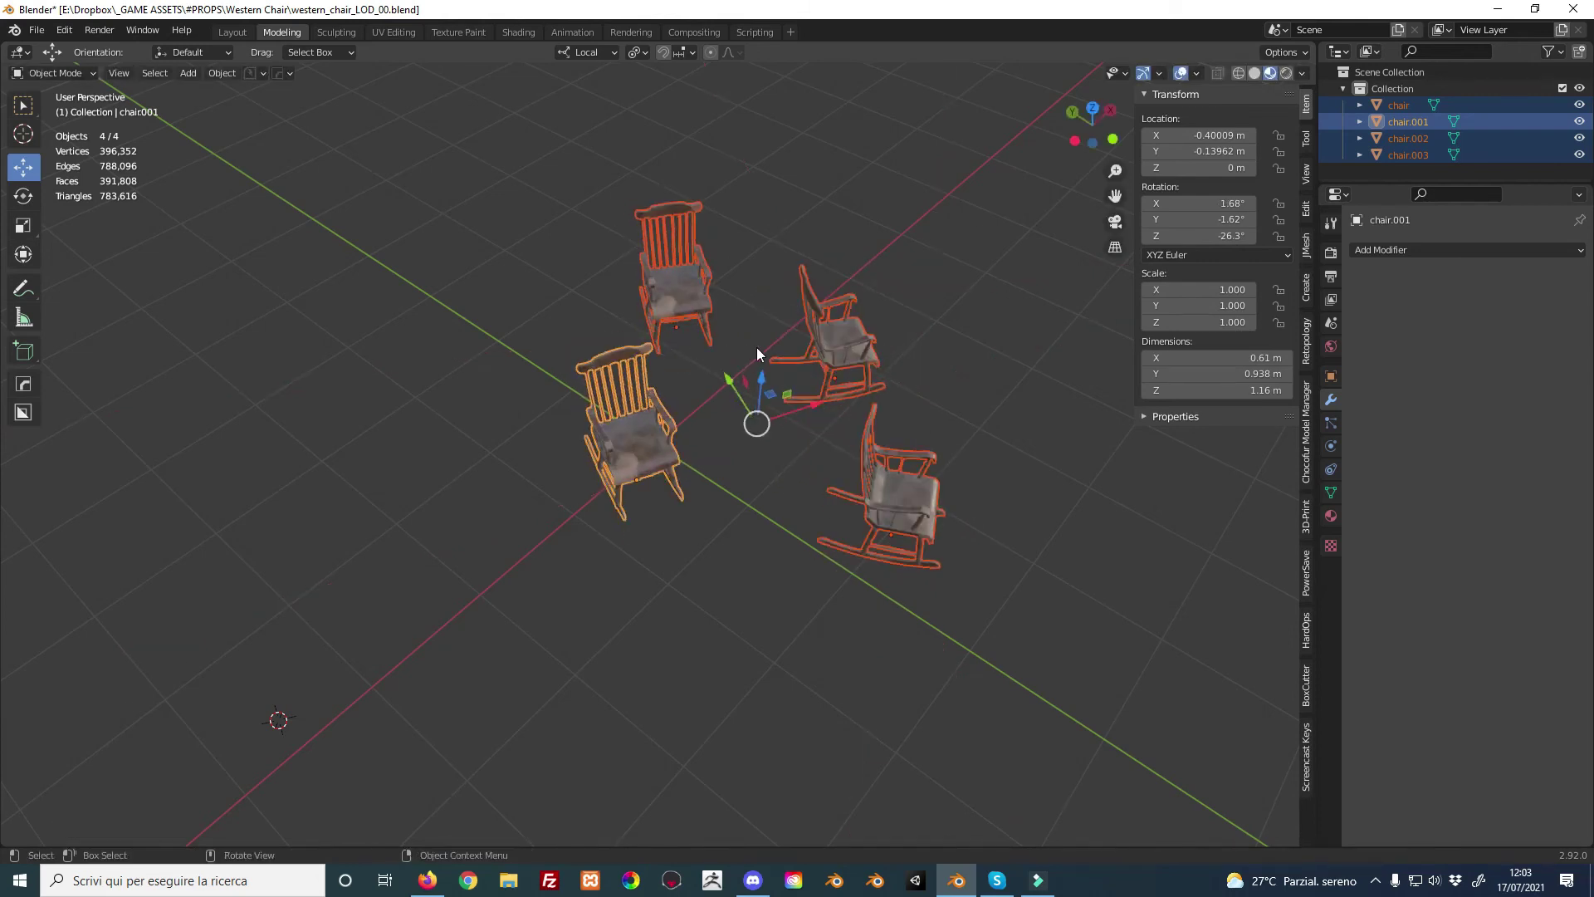
key(r)
key(y)
key(y)
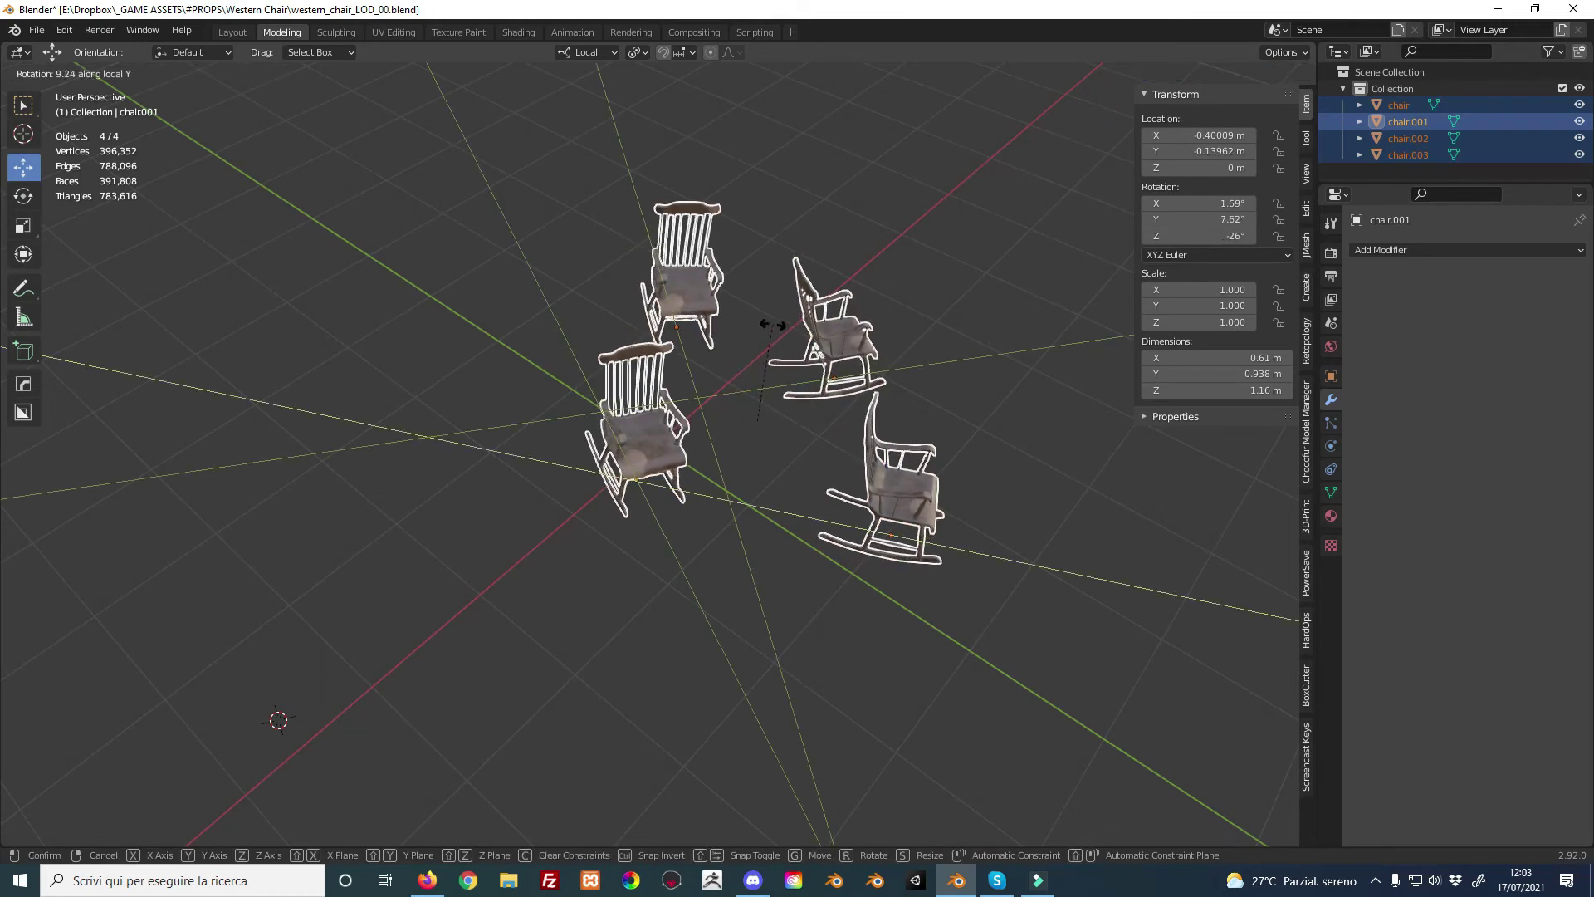
key(Escape)
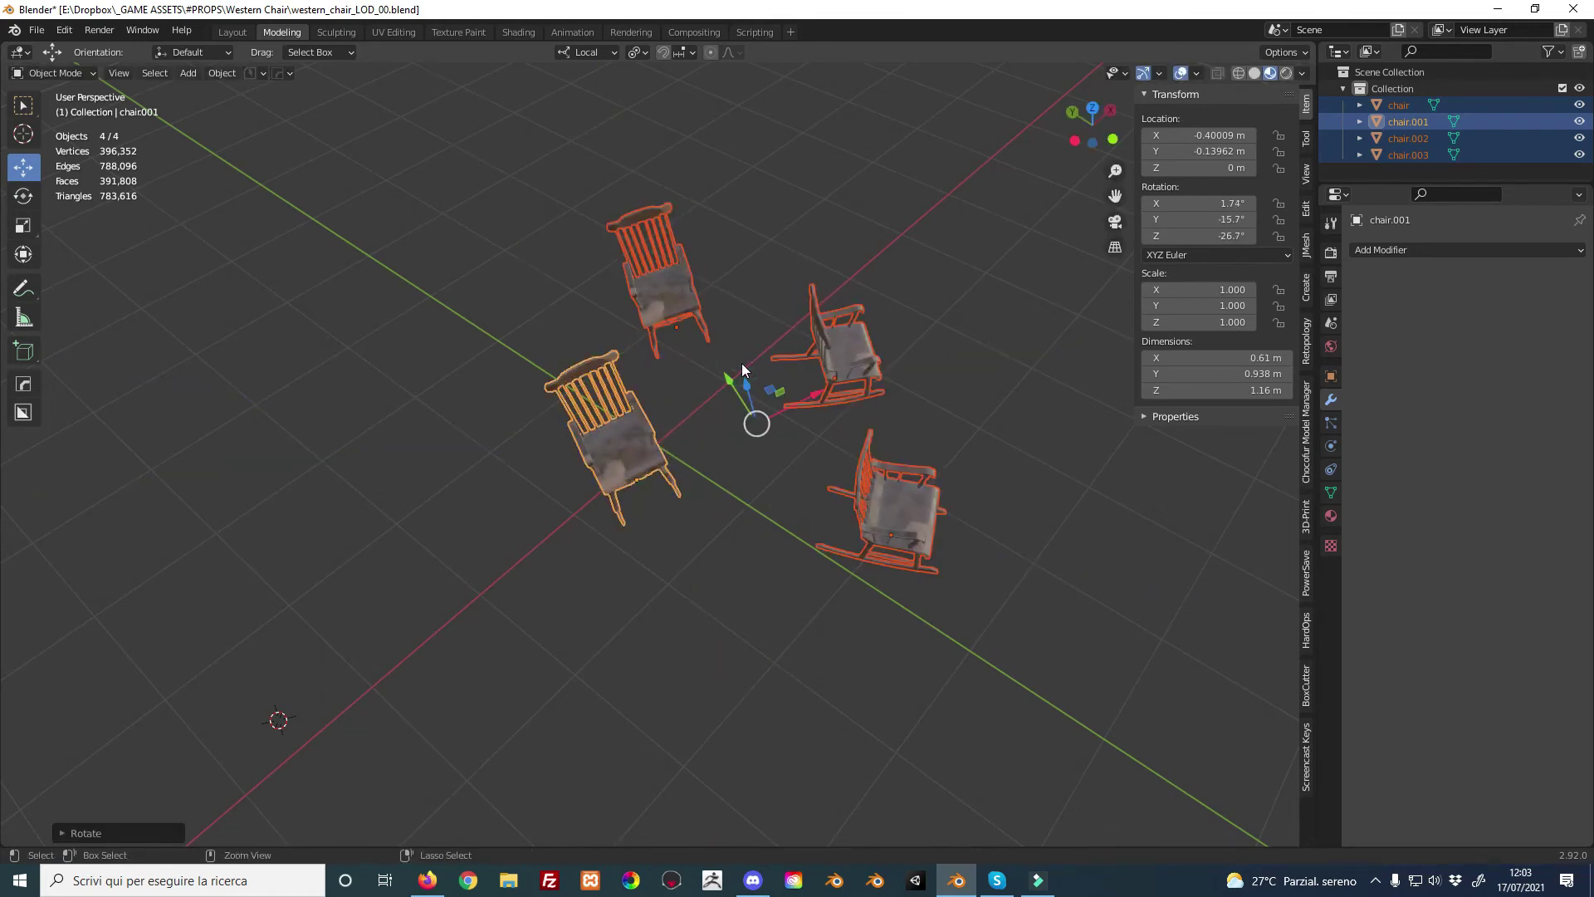
Switch to Global orientation with Active Element pivot, then rotate the selected chairs around global Z
click(600, 53)
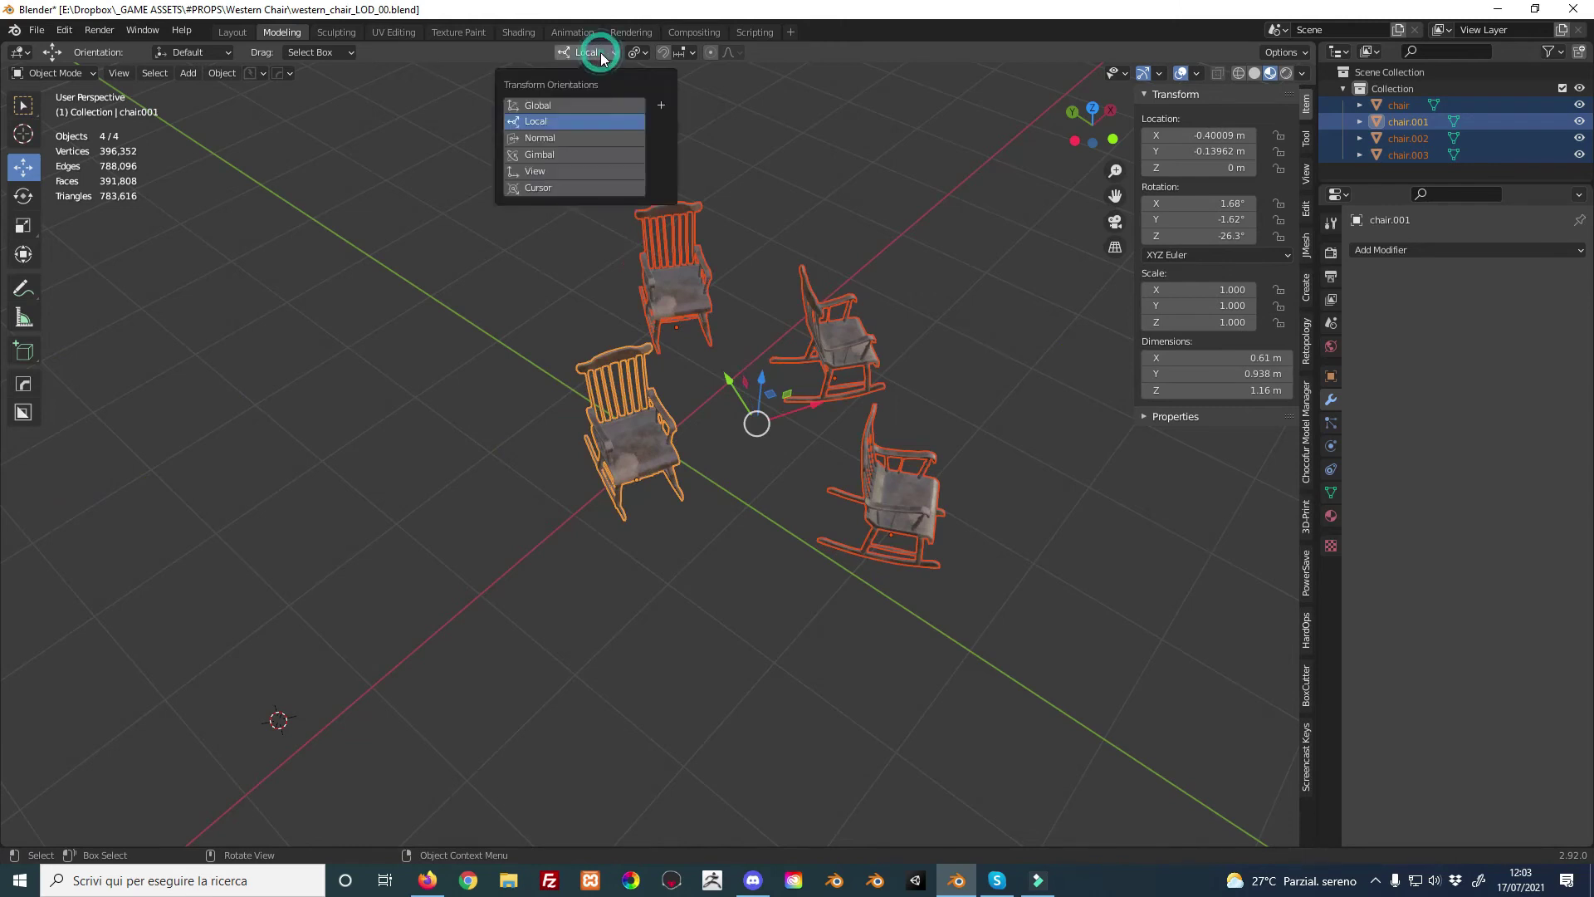
click(581, 103)
click(644, 51)
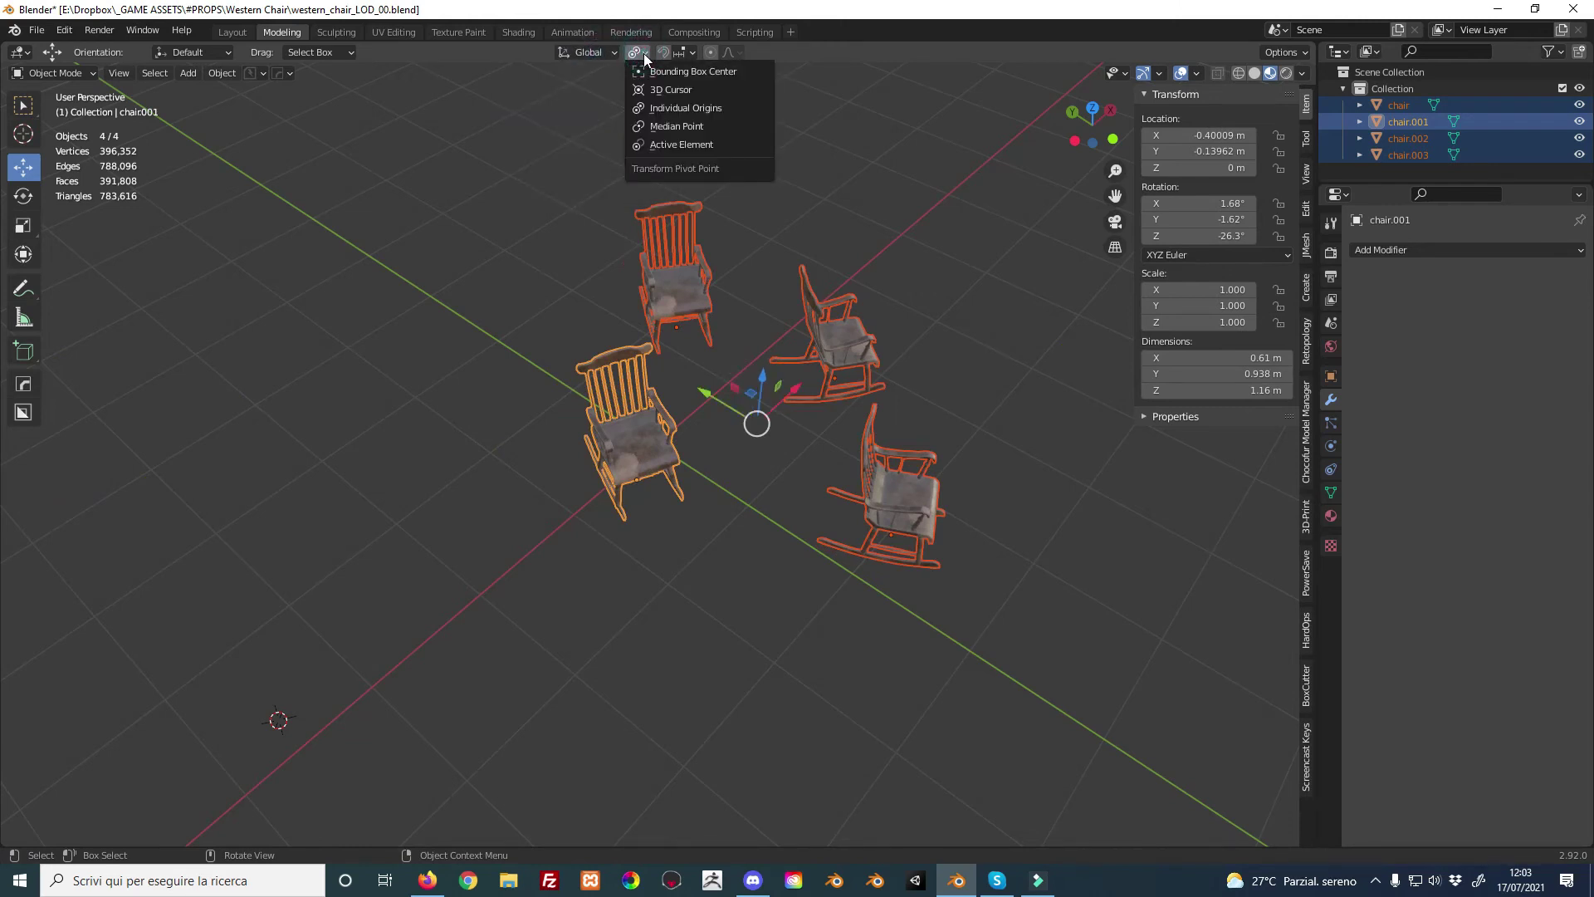
click(665, 145)
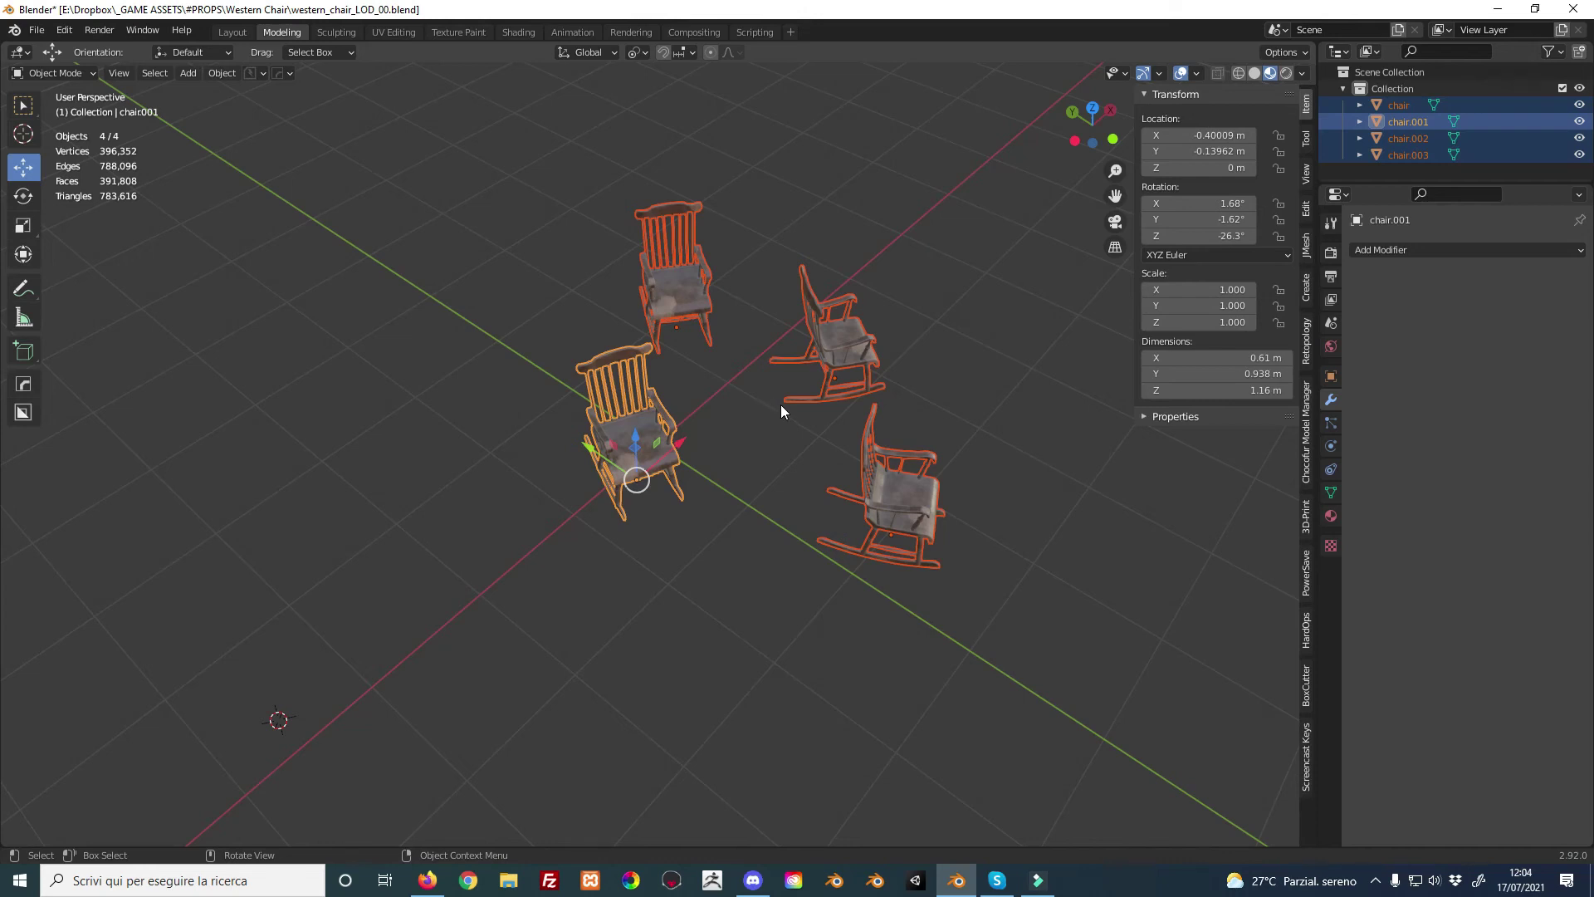
key(r)
key(z)
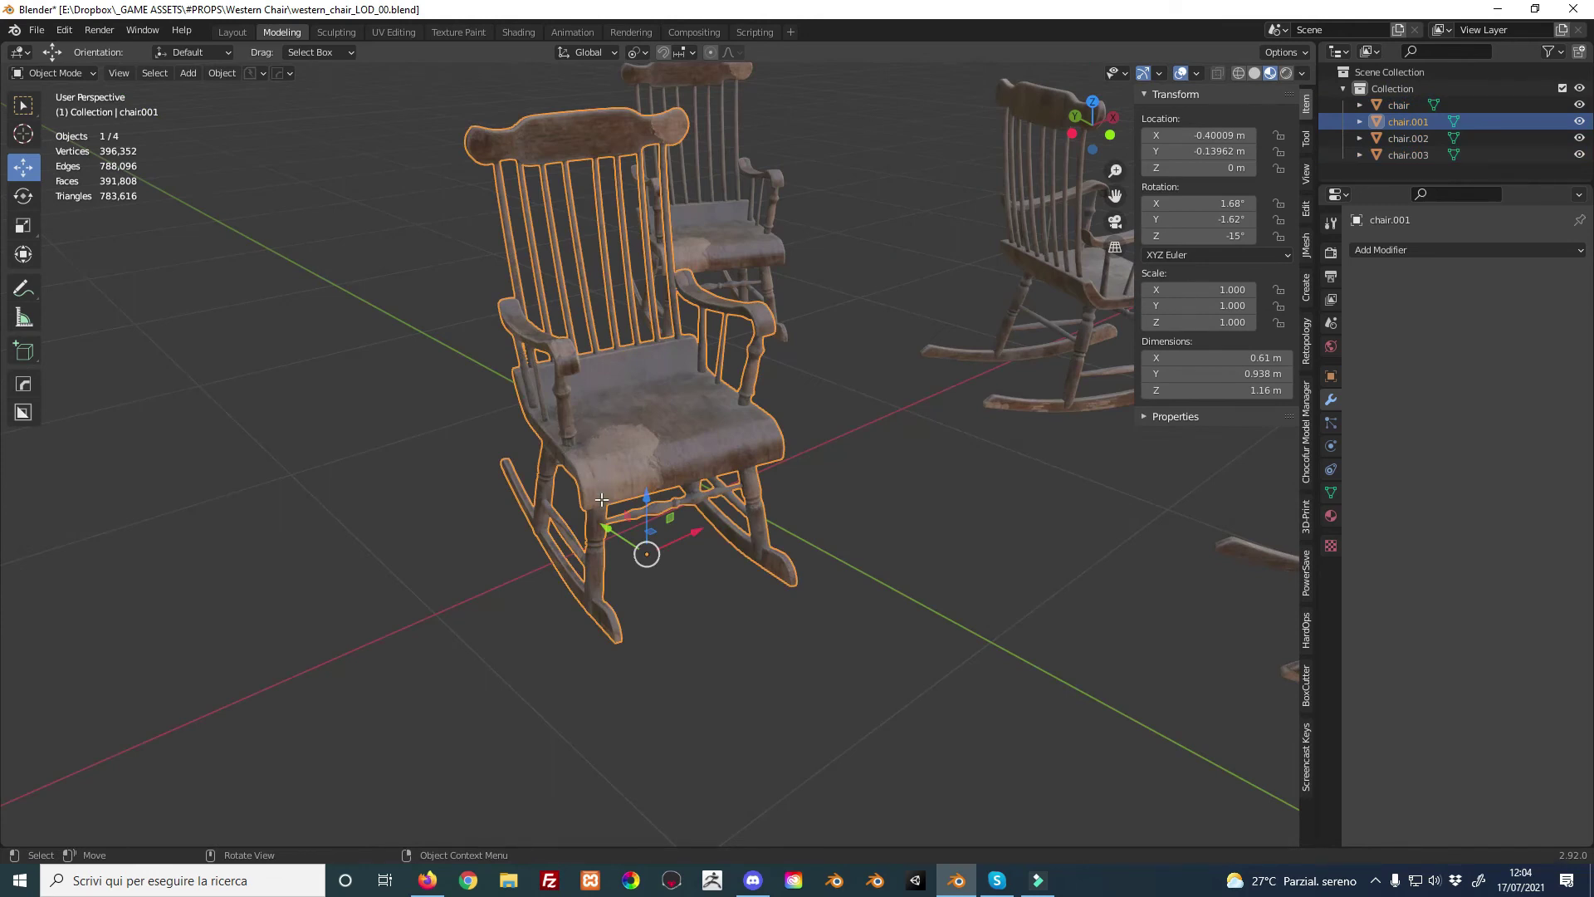
In Edit Mode, zoom in on the rocker's dense mesh and test a rotation
key(Tab)
scroll(603, 519, up, 3)
scroll(604, 523, up, 2)
scroll(650, 462, up, 2)
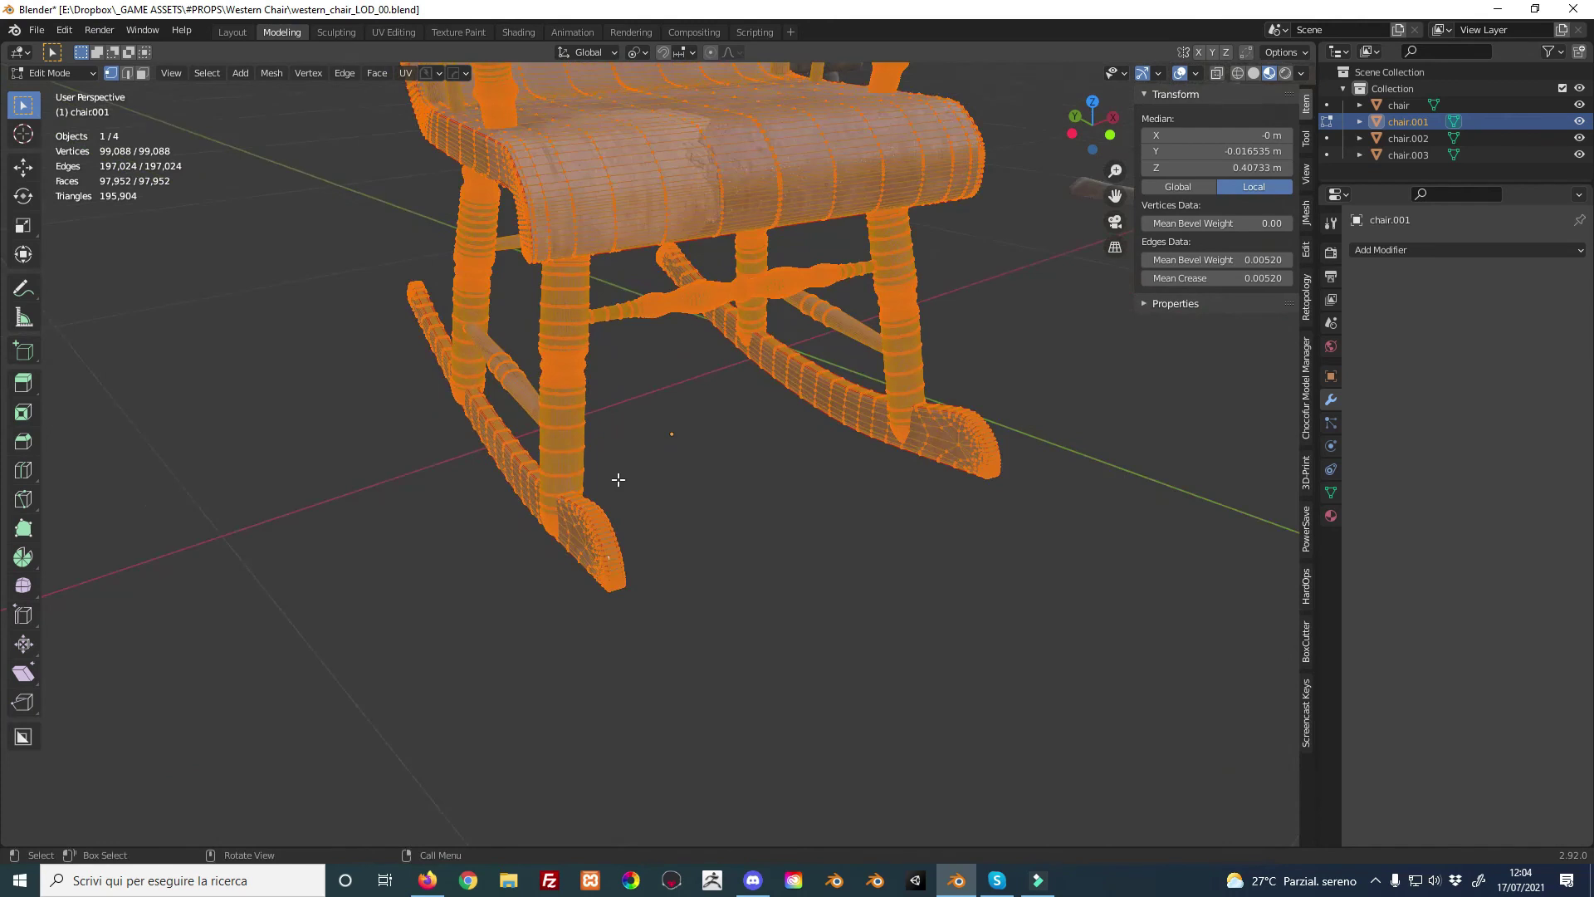
scroll(615, 473, up, 3)
scroll(605, 559, up, 2)
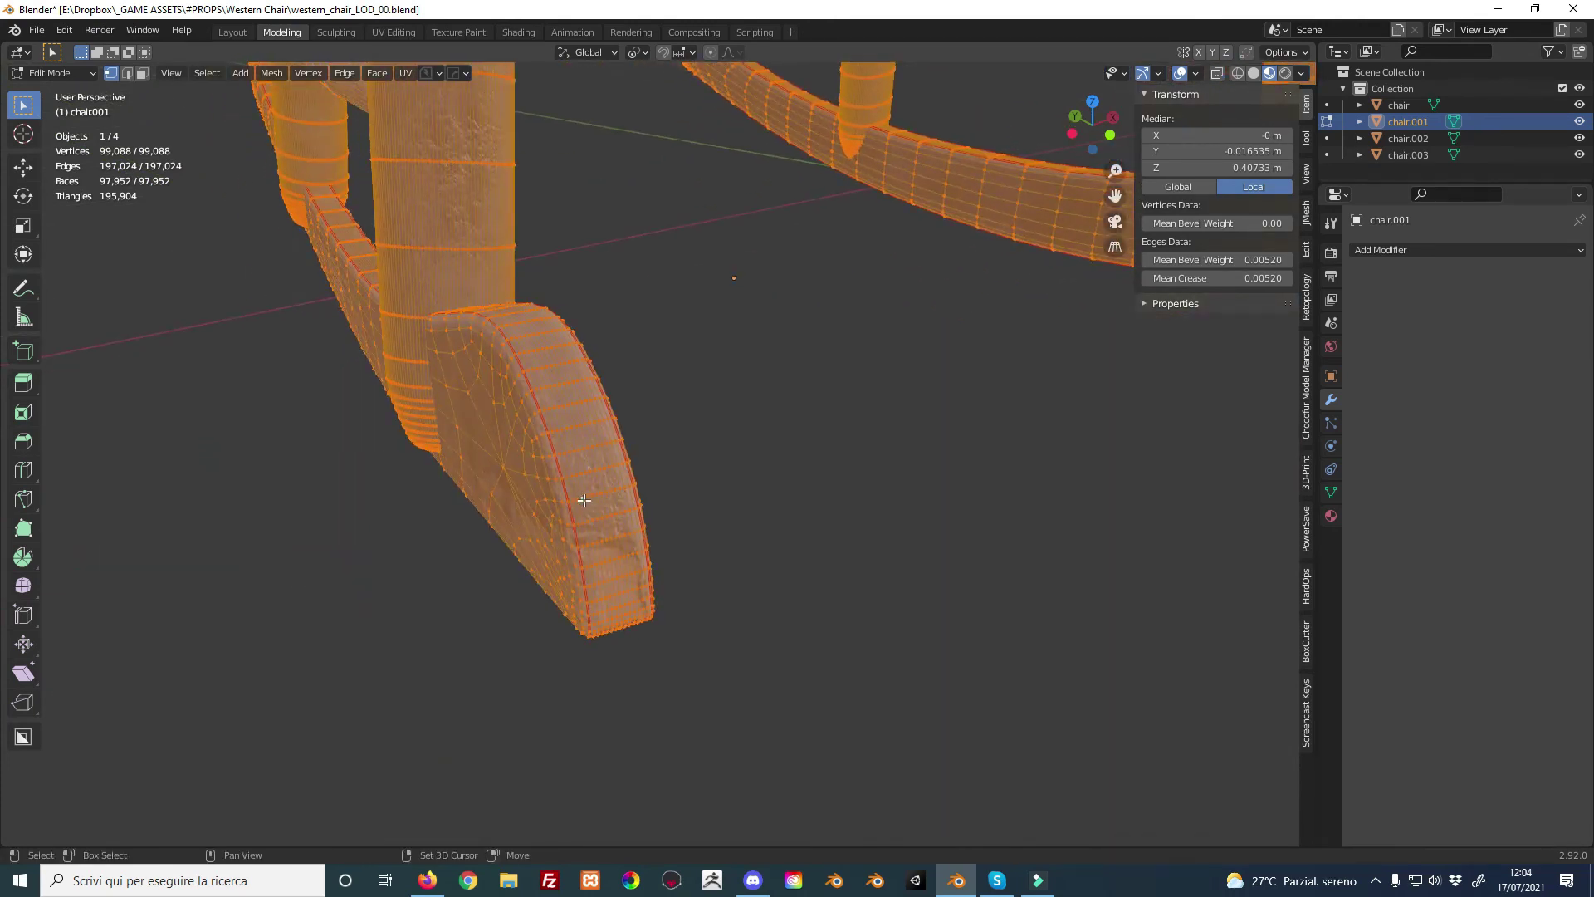
scroll(581, 505, up, 2)
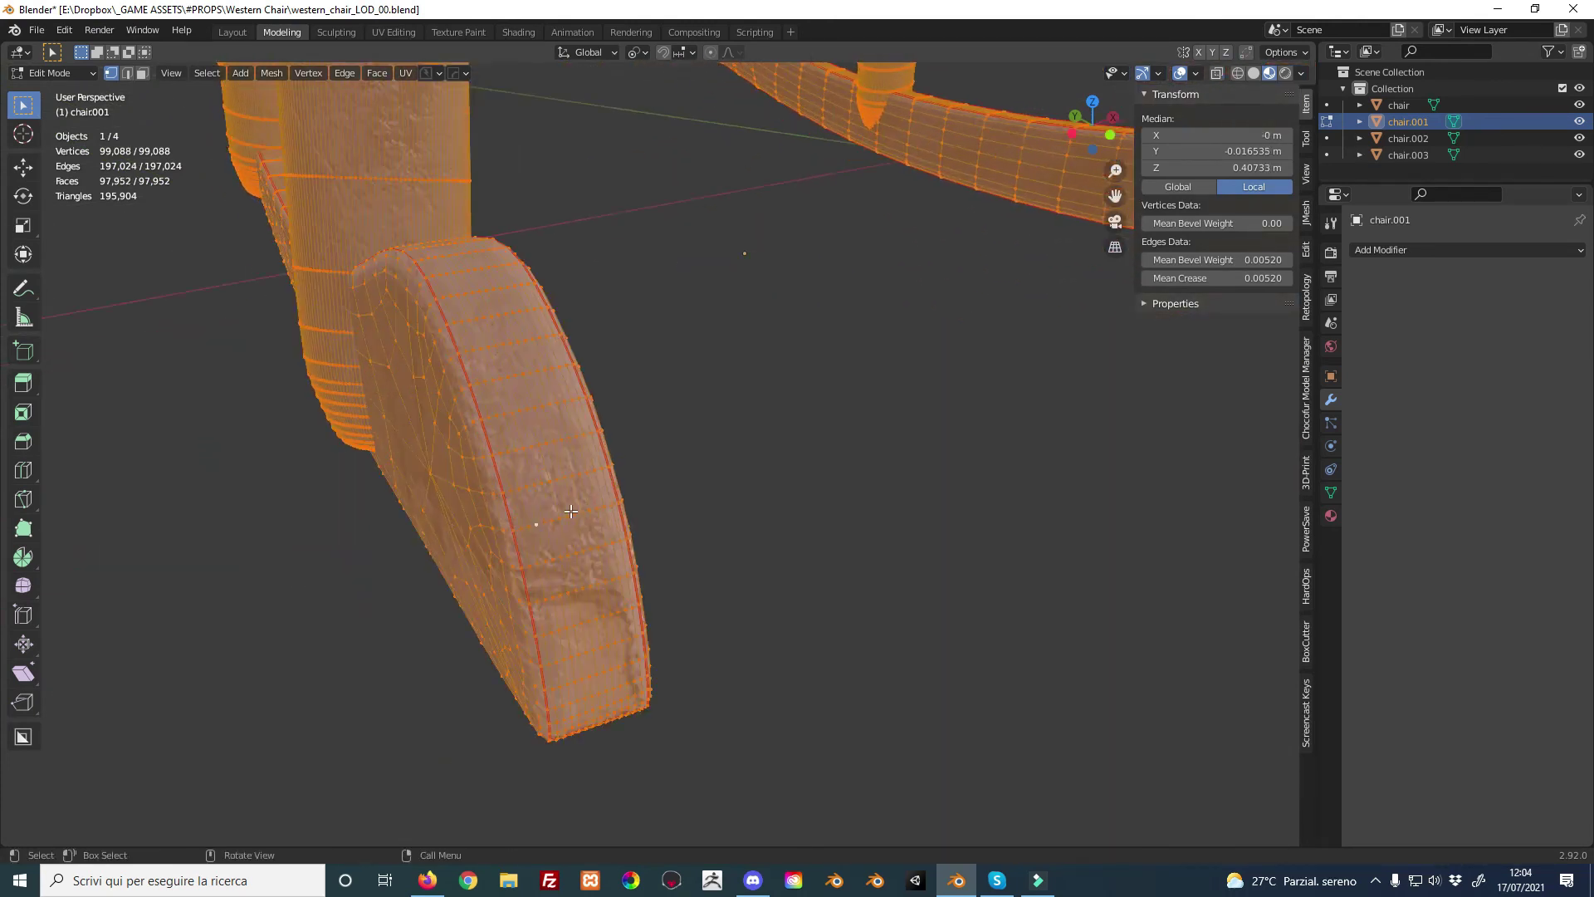
scroll(535, 523, up, 2)
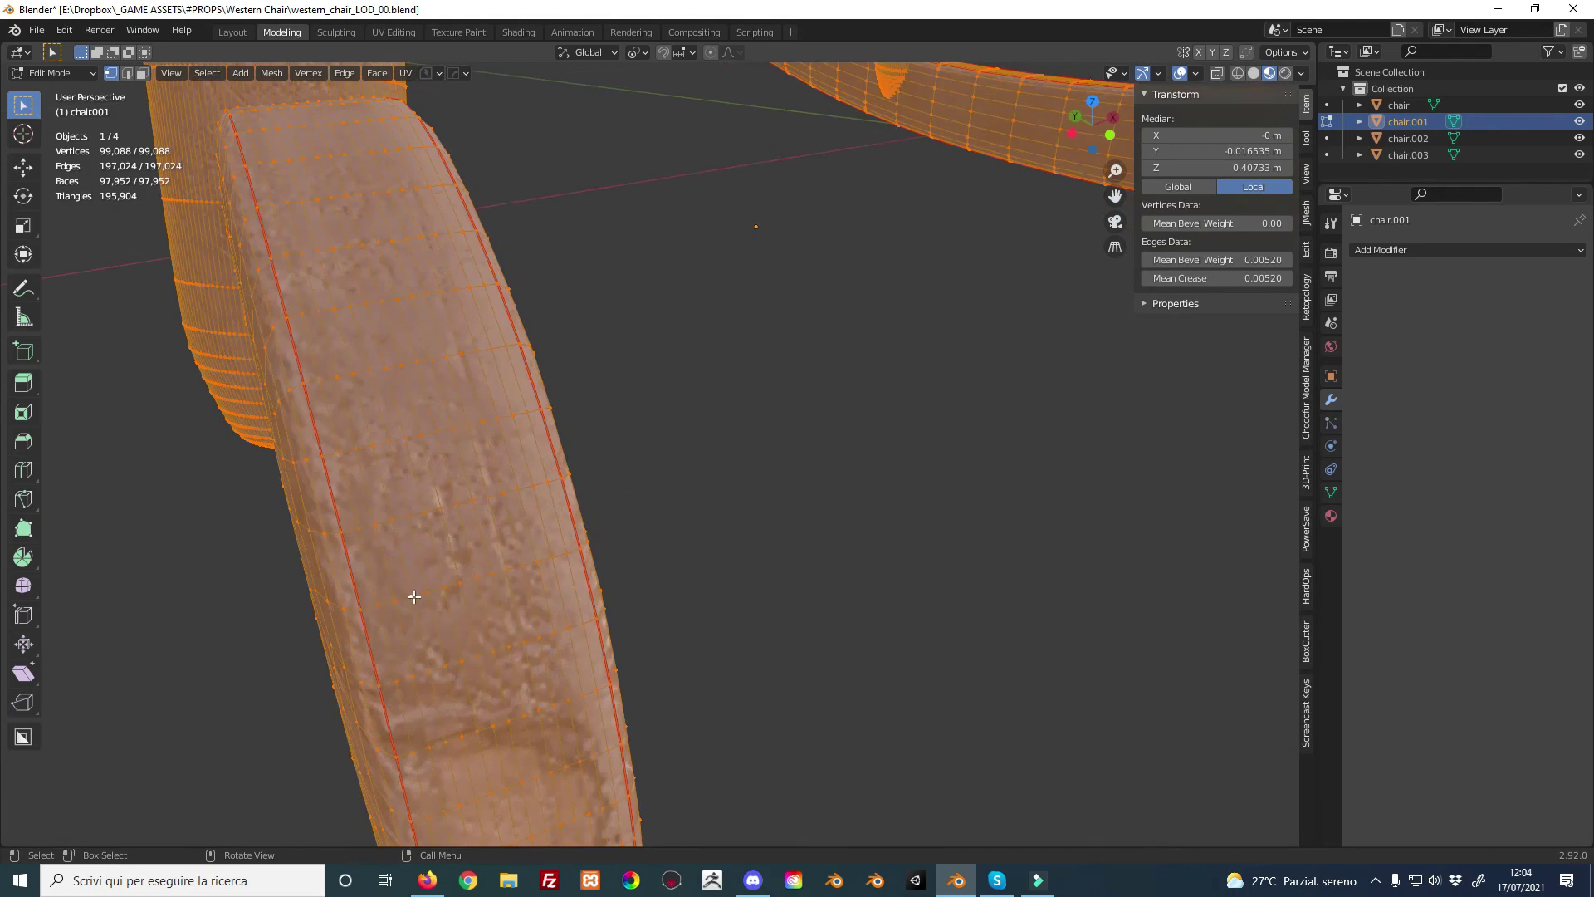
scroll(419, 585, down, 3)
scroll(481, 540, down, 3)
scroll(598, 465, down, 2)
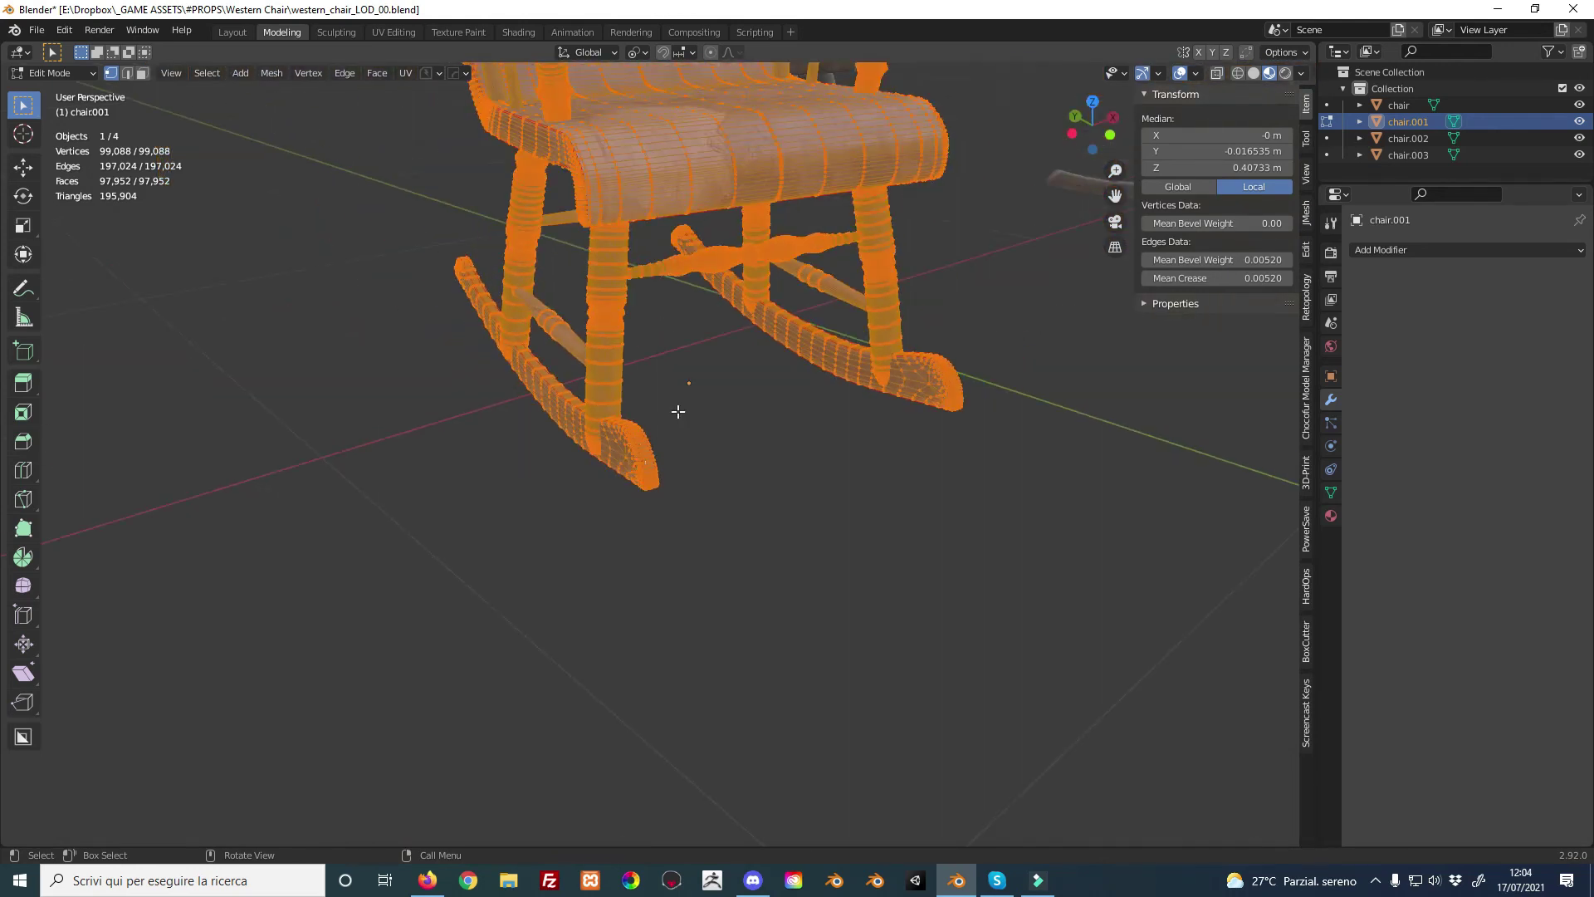
key(r)
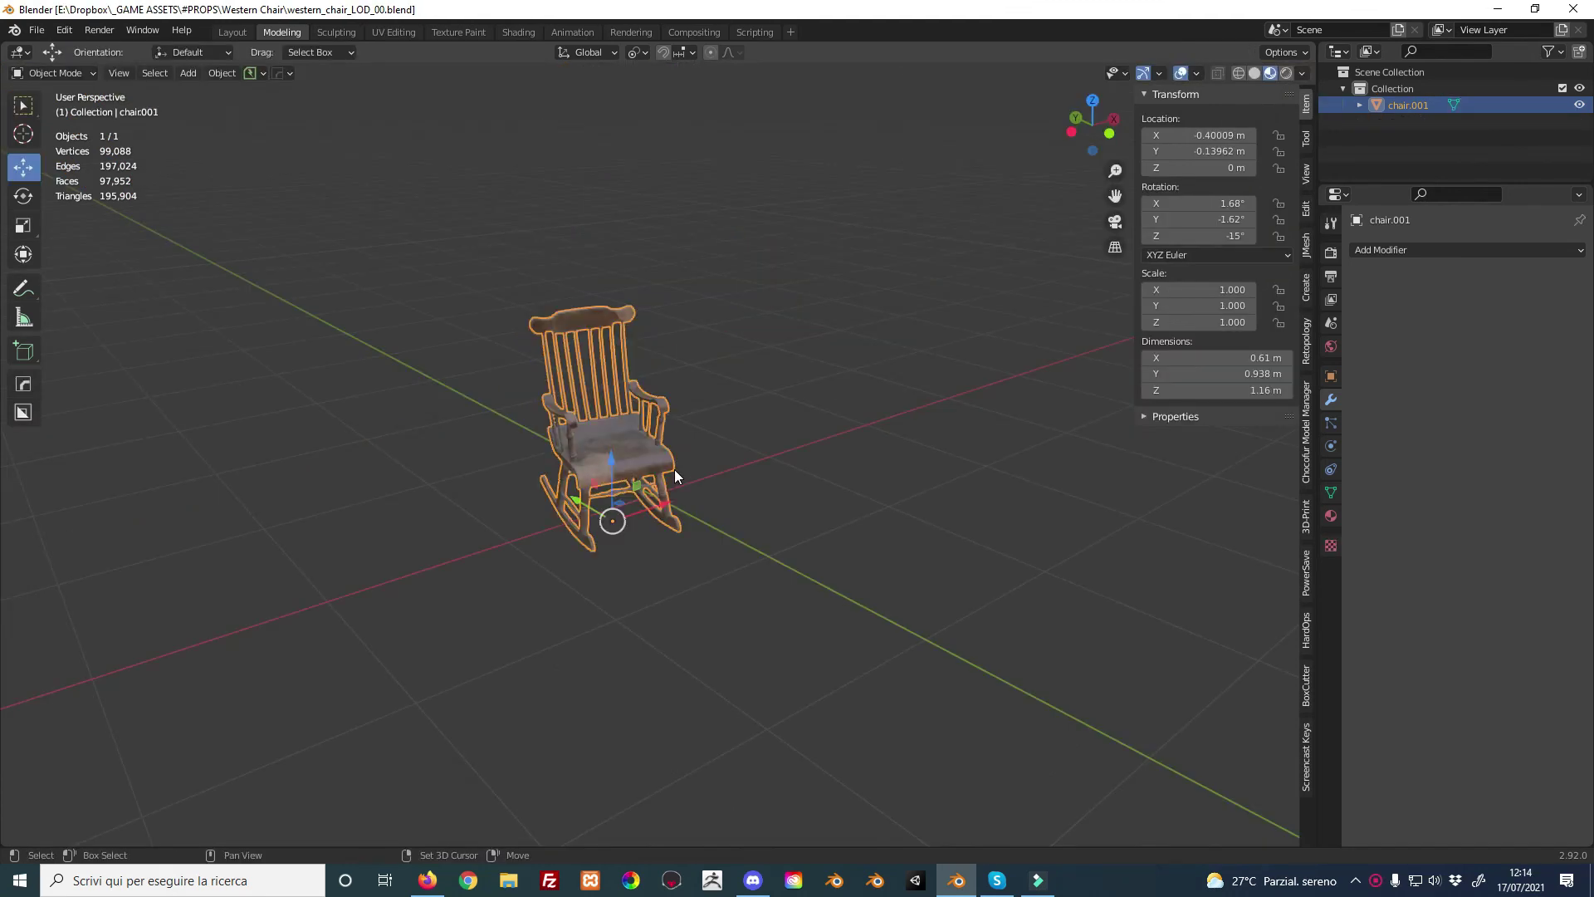
Duplicate the rocking chair twice along X to form a row of three chairs
key(shift+d)
key(x)
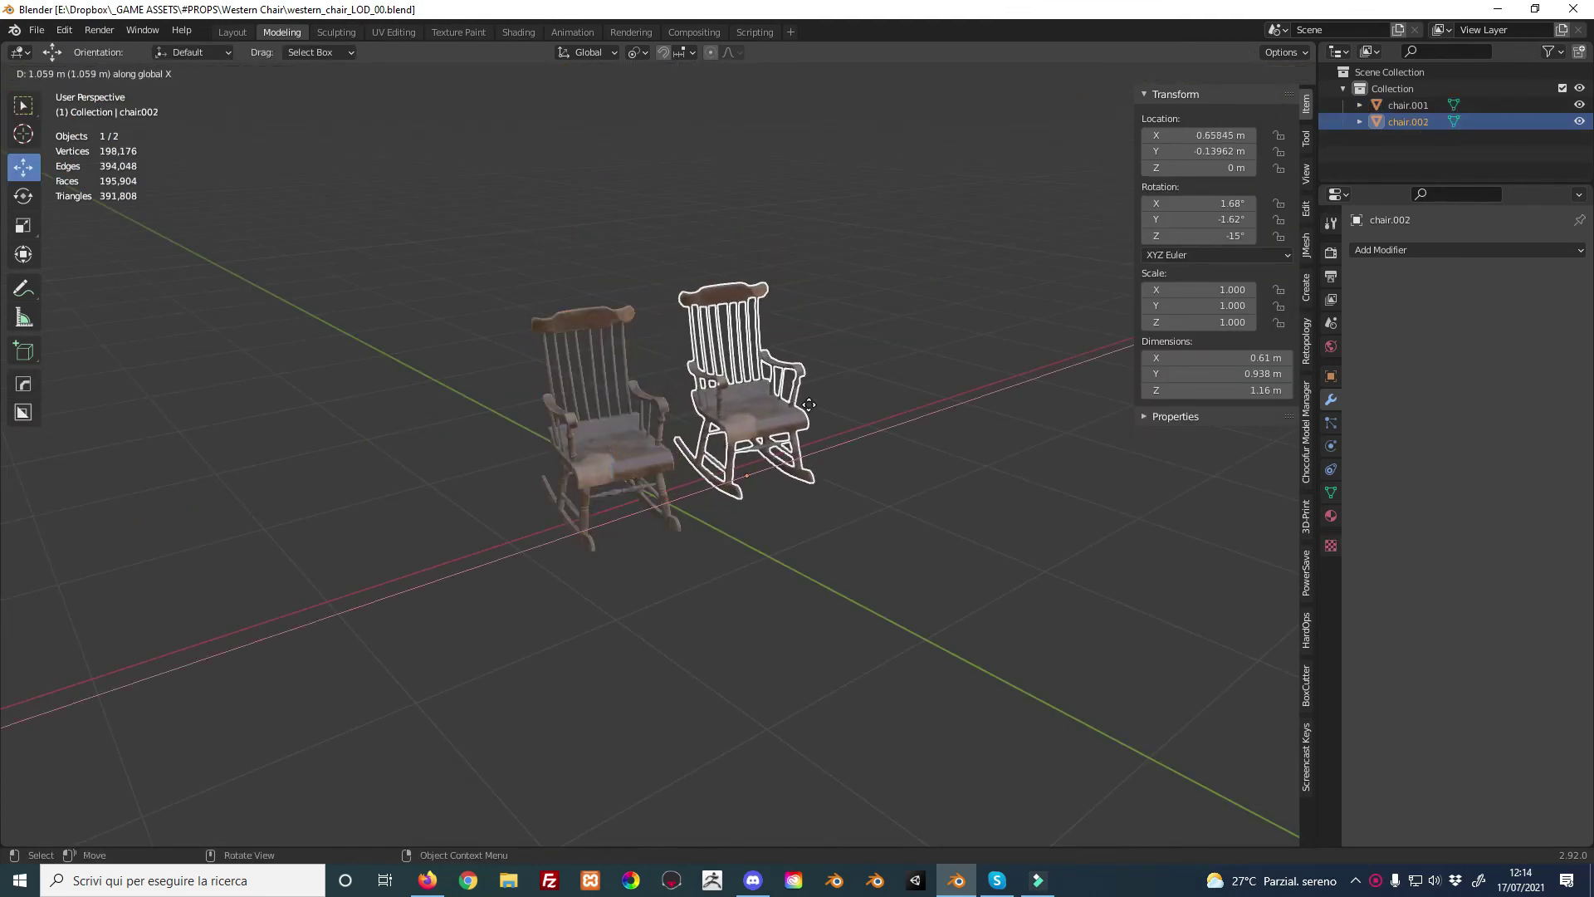
click(839, 394)
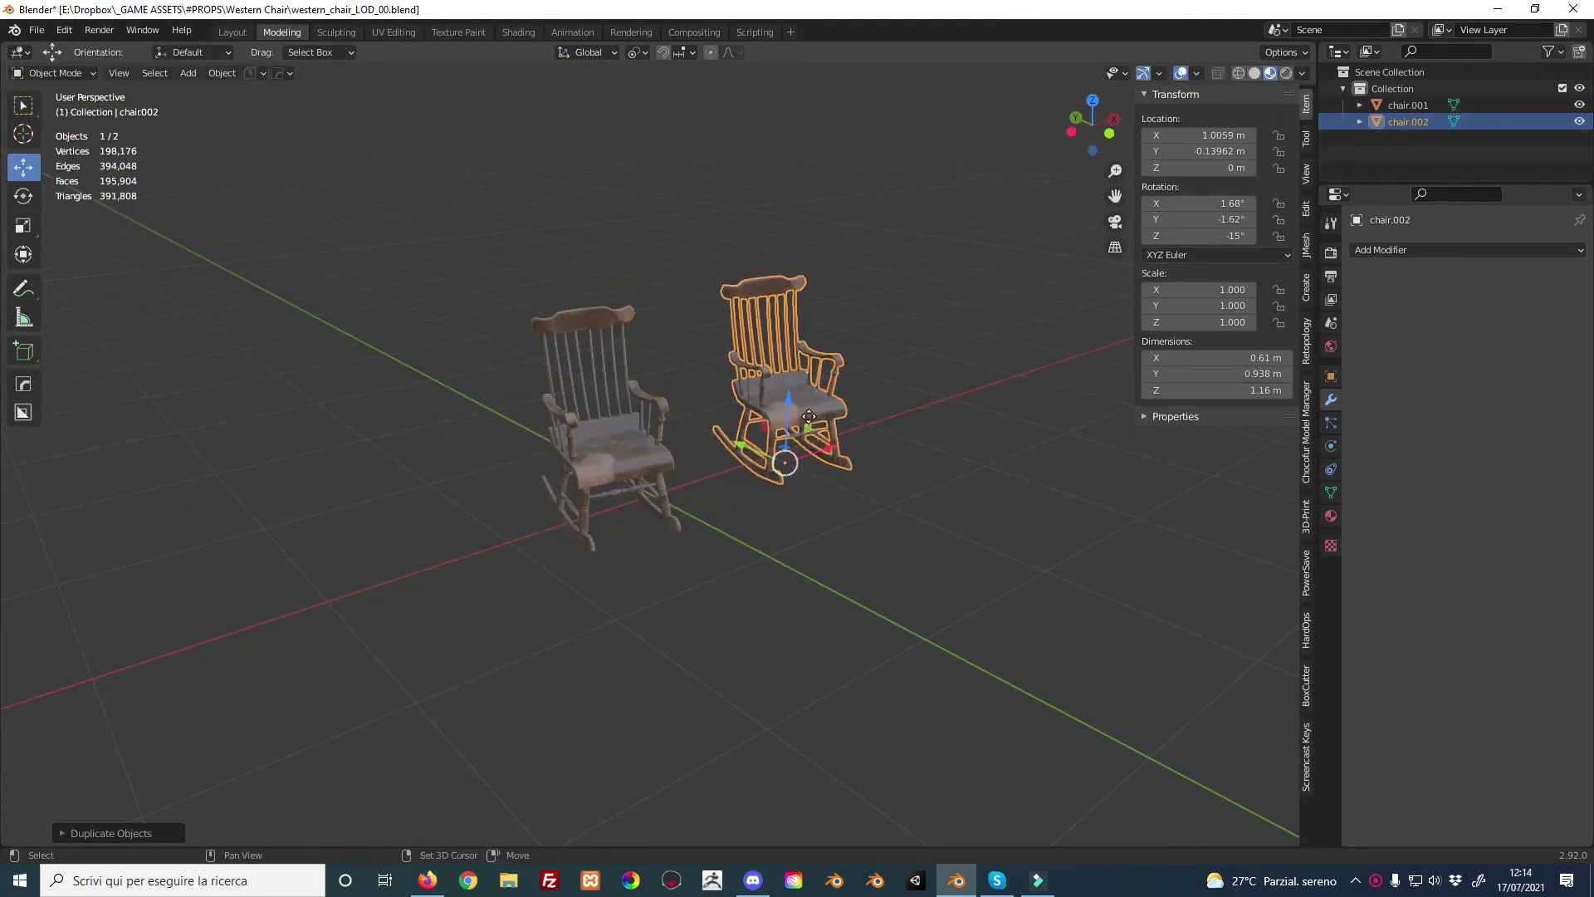
key(shift+d)
key(x)
click(892, 379)
Deselect all chairs and save the file
middle_drag(891, 378, 868, 412)
click(1021, 358)
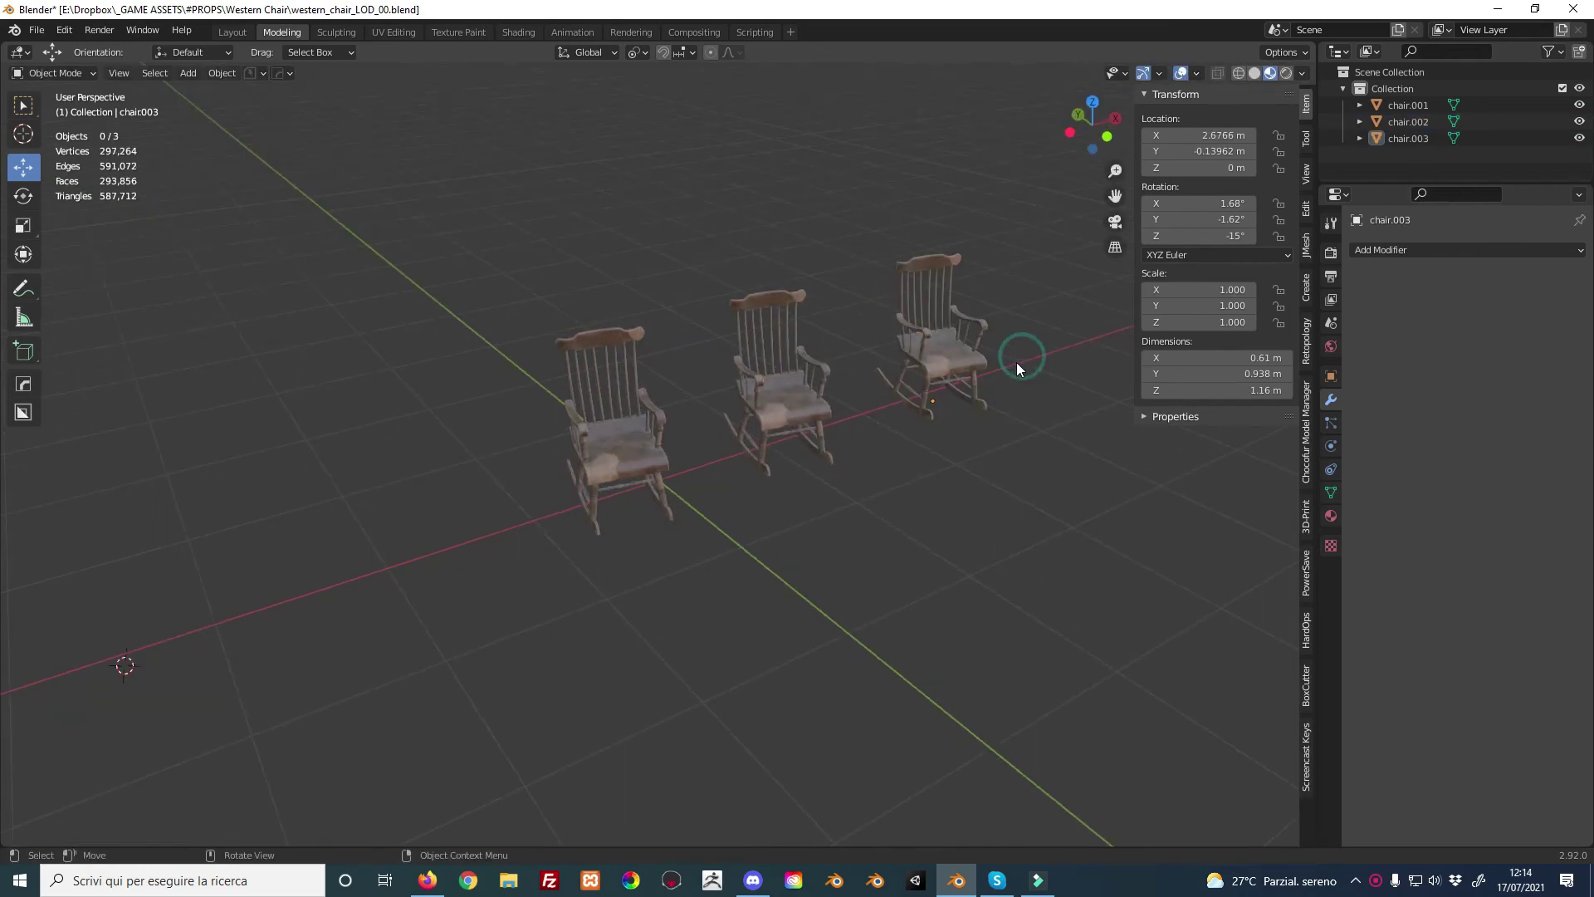
key(ctrl+s)
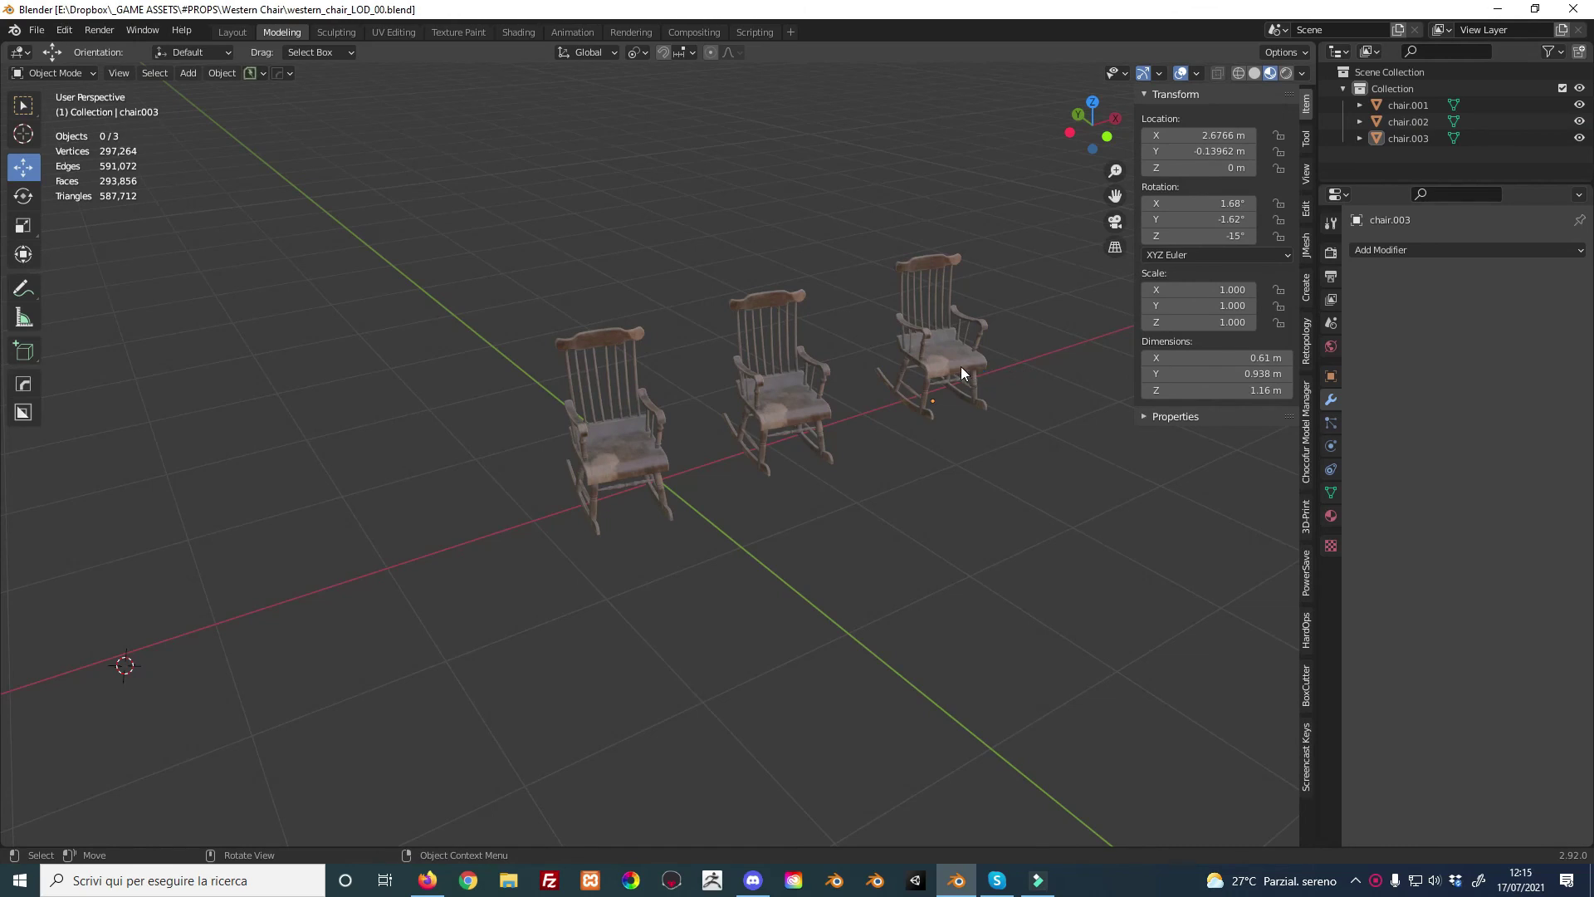
Select the right, middle and left chairs, then select only the middle chair
click(959, 366)
shift+click(780, 410)
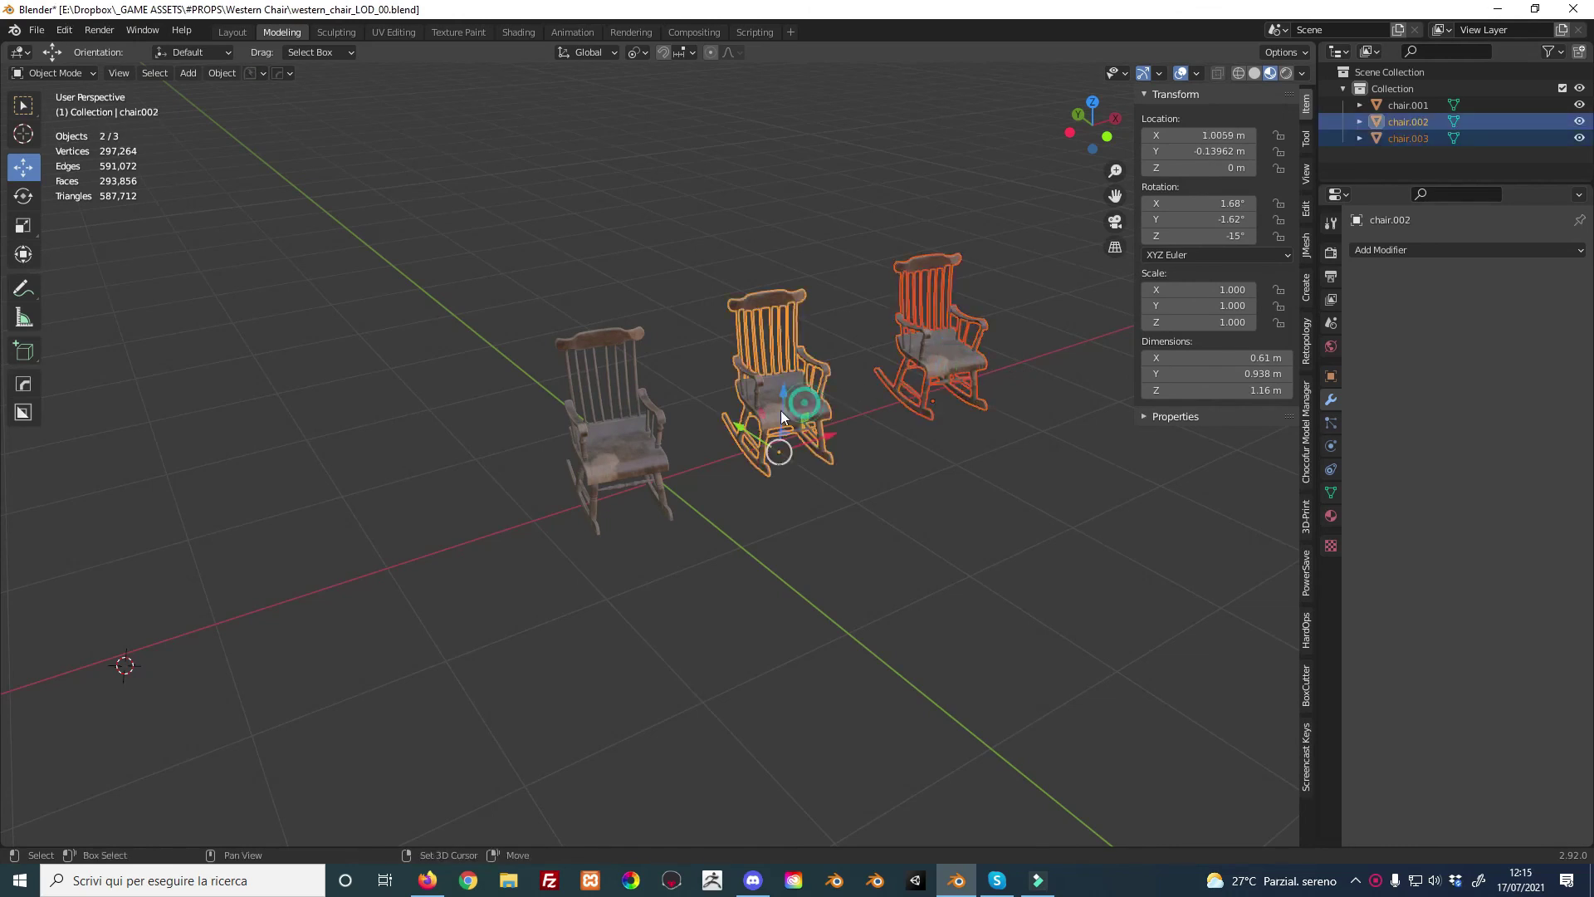
shift+click(634, 451)
scroll(628, 440, up, 2)
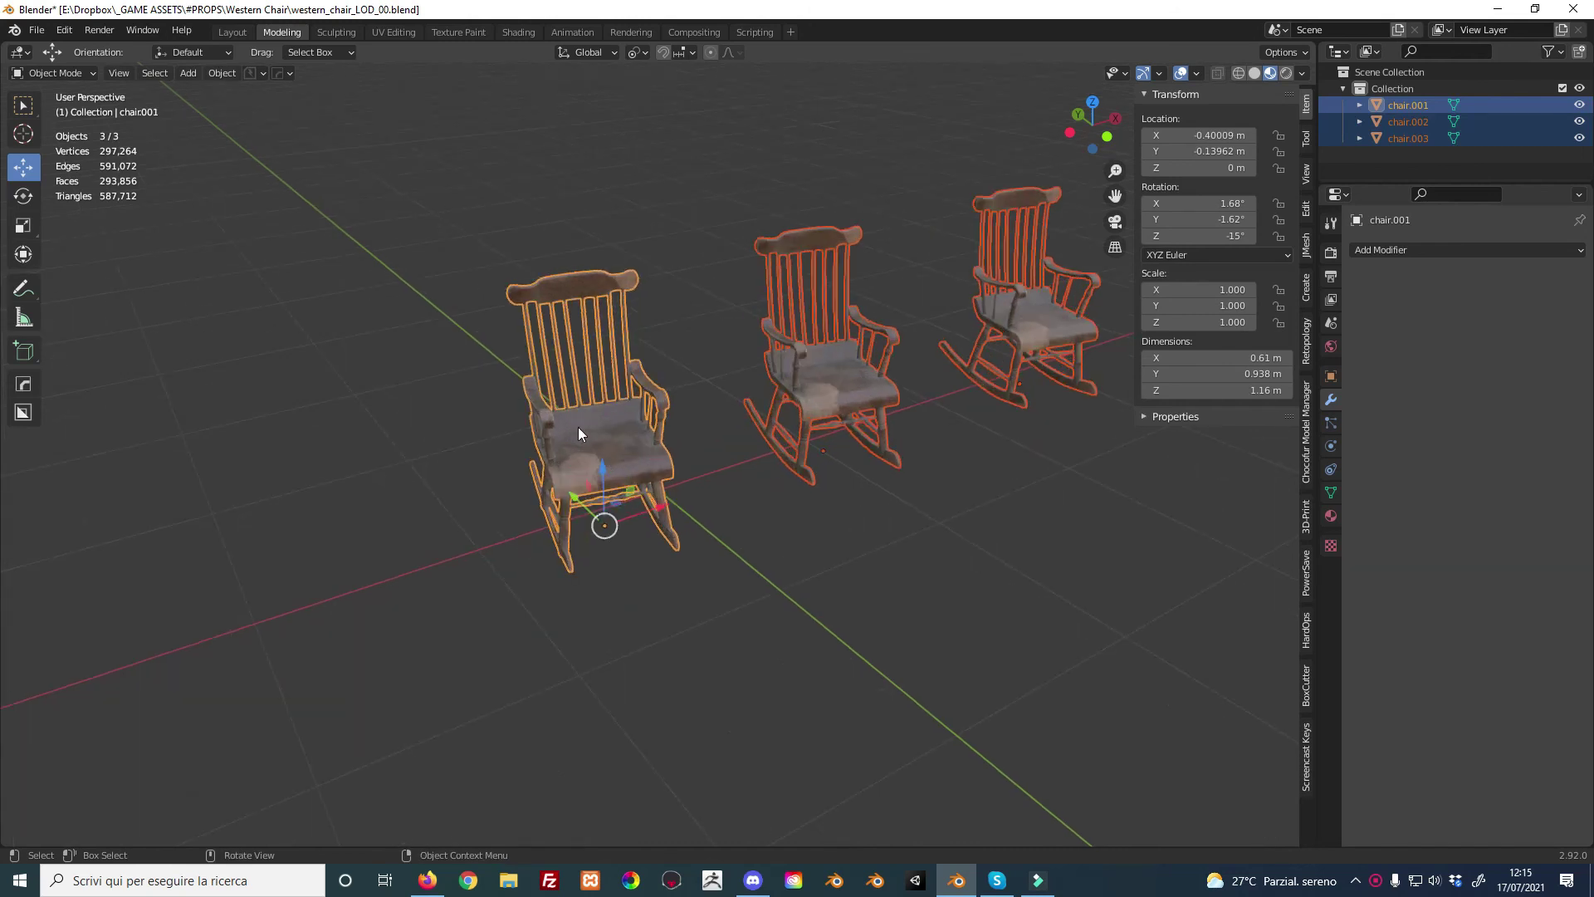
scroll(622, 472, down, 1)
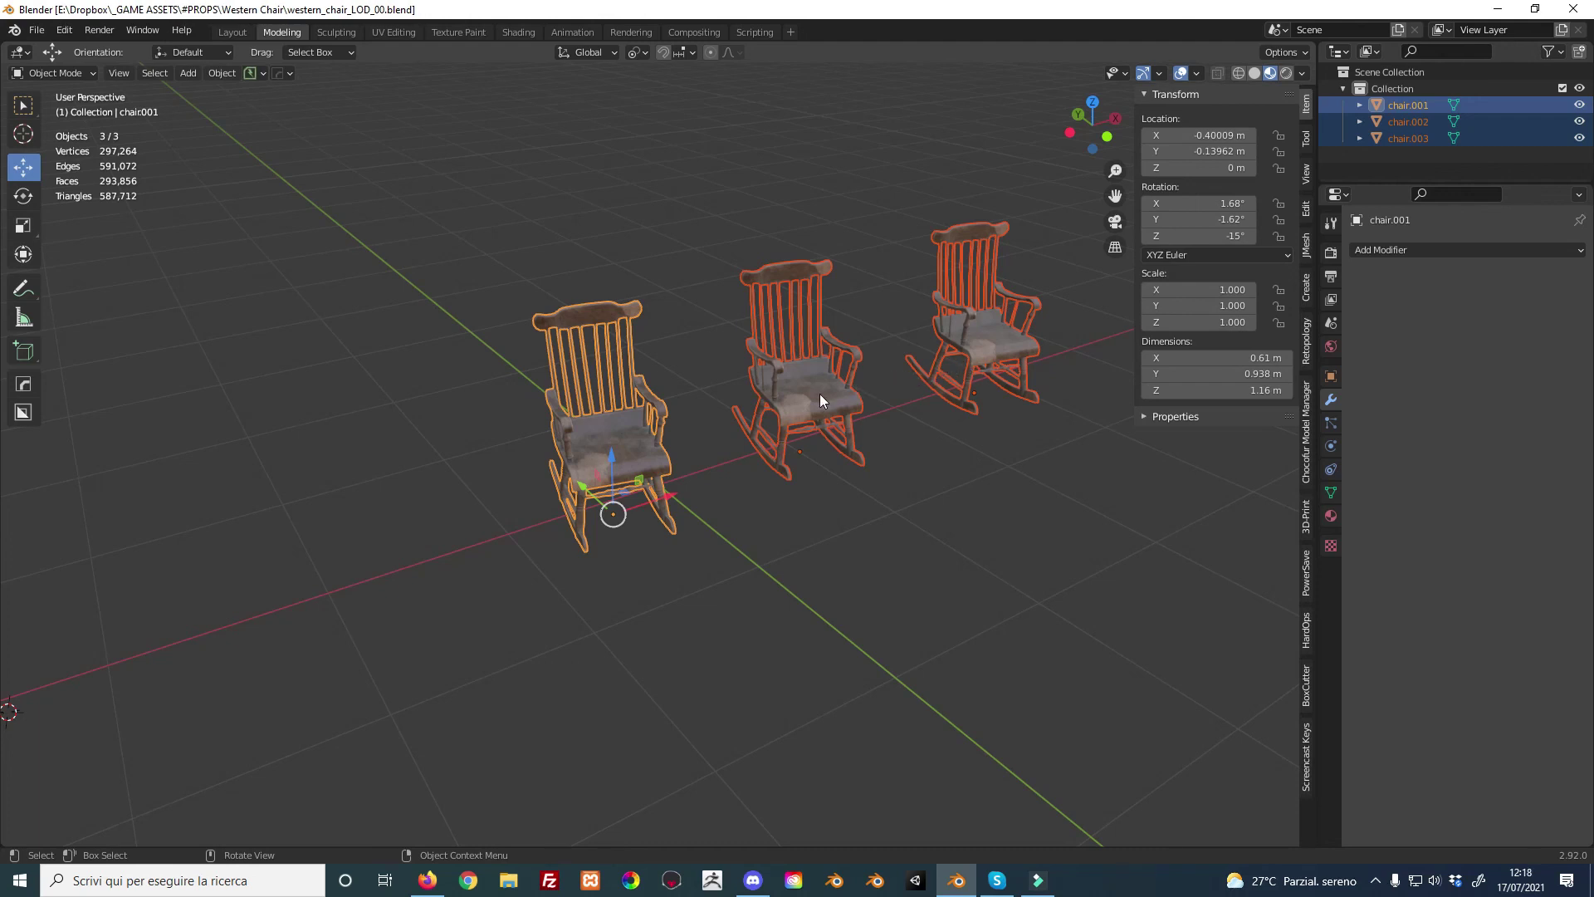
click(819, 394)
Add the right chair to the selection and delete both copies
shift+click(980, 337)
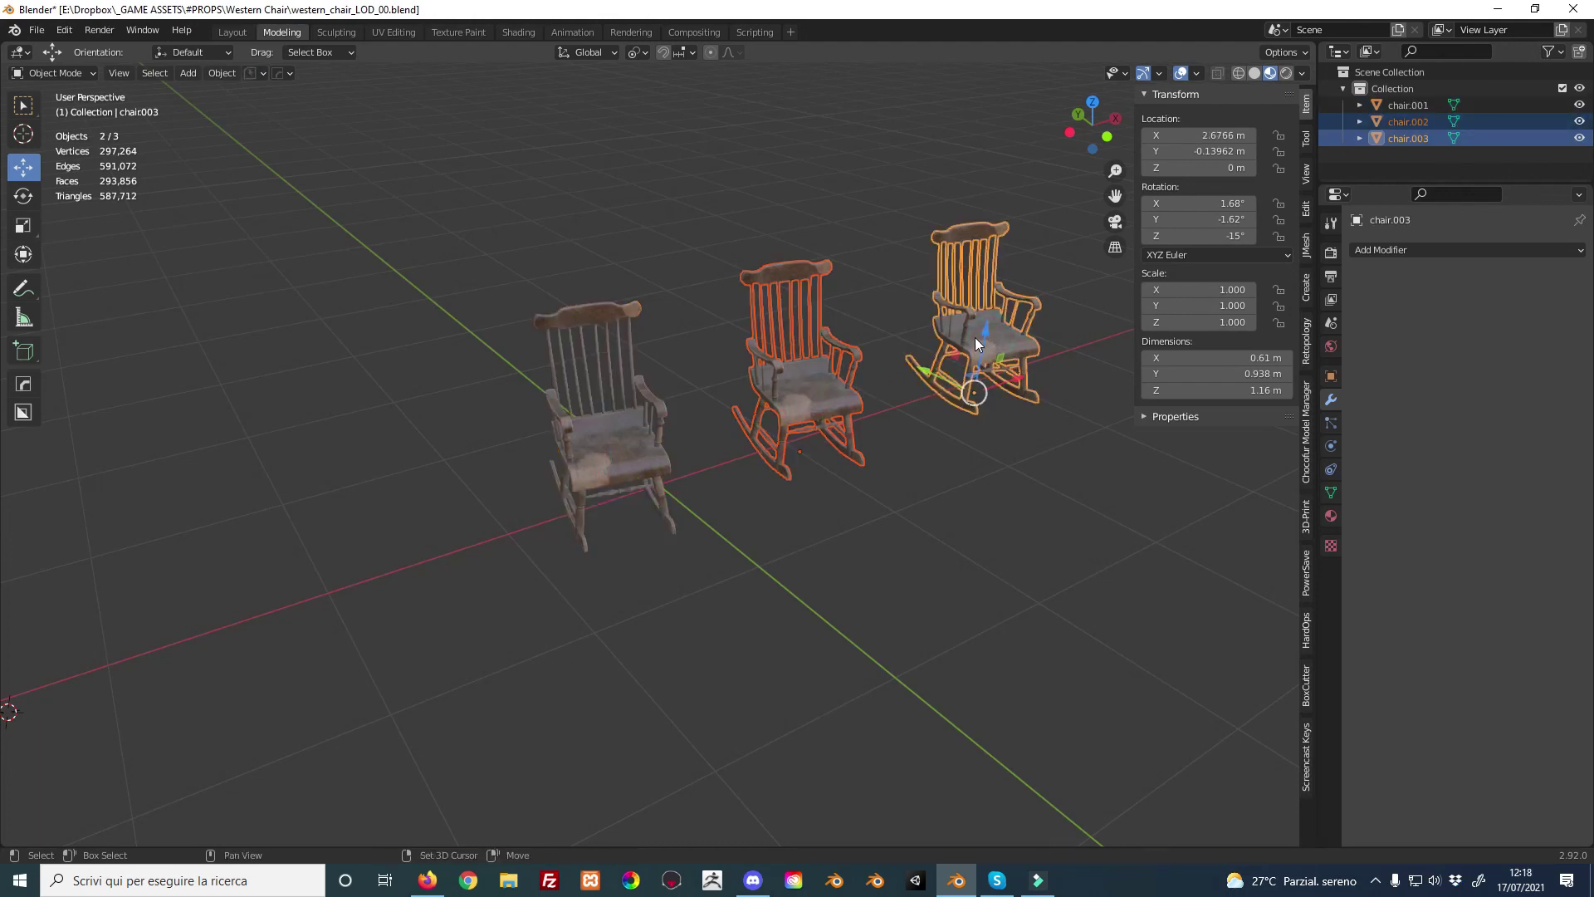
key(x)
click(895, 334)
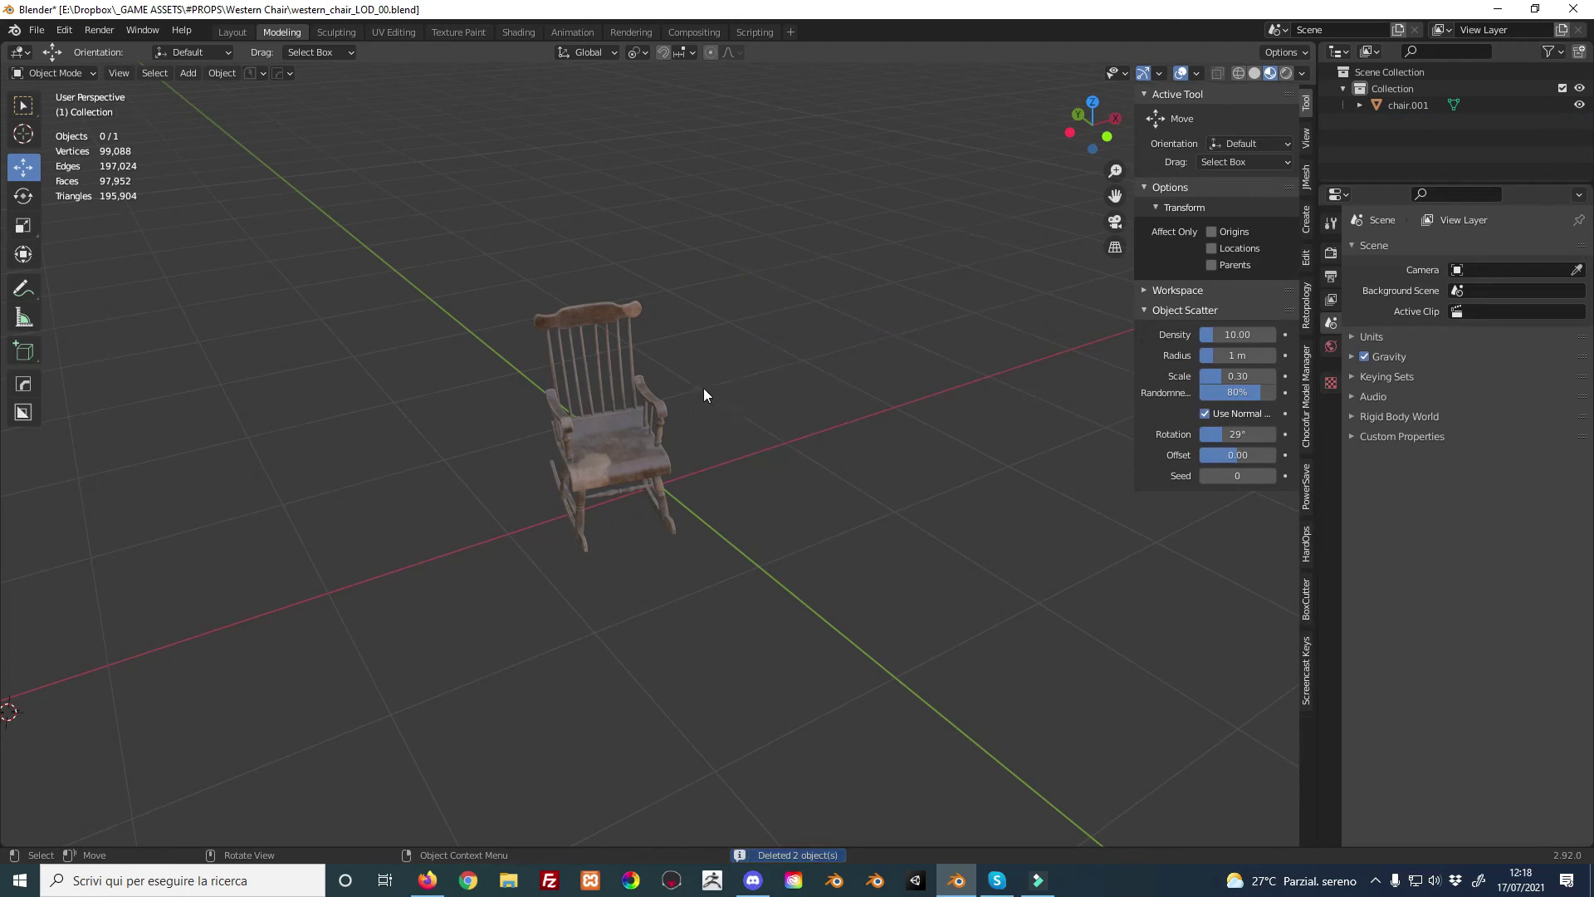
Select the remaining chair.001 and orbit the view around it
click(614, 452)
middle_drag(630, 407, 545, 382)
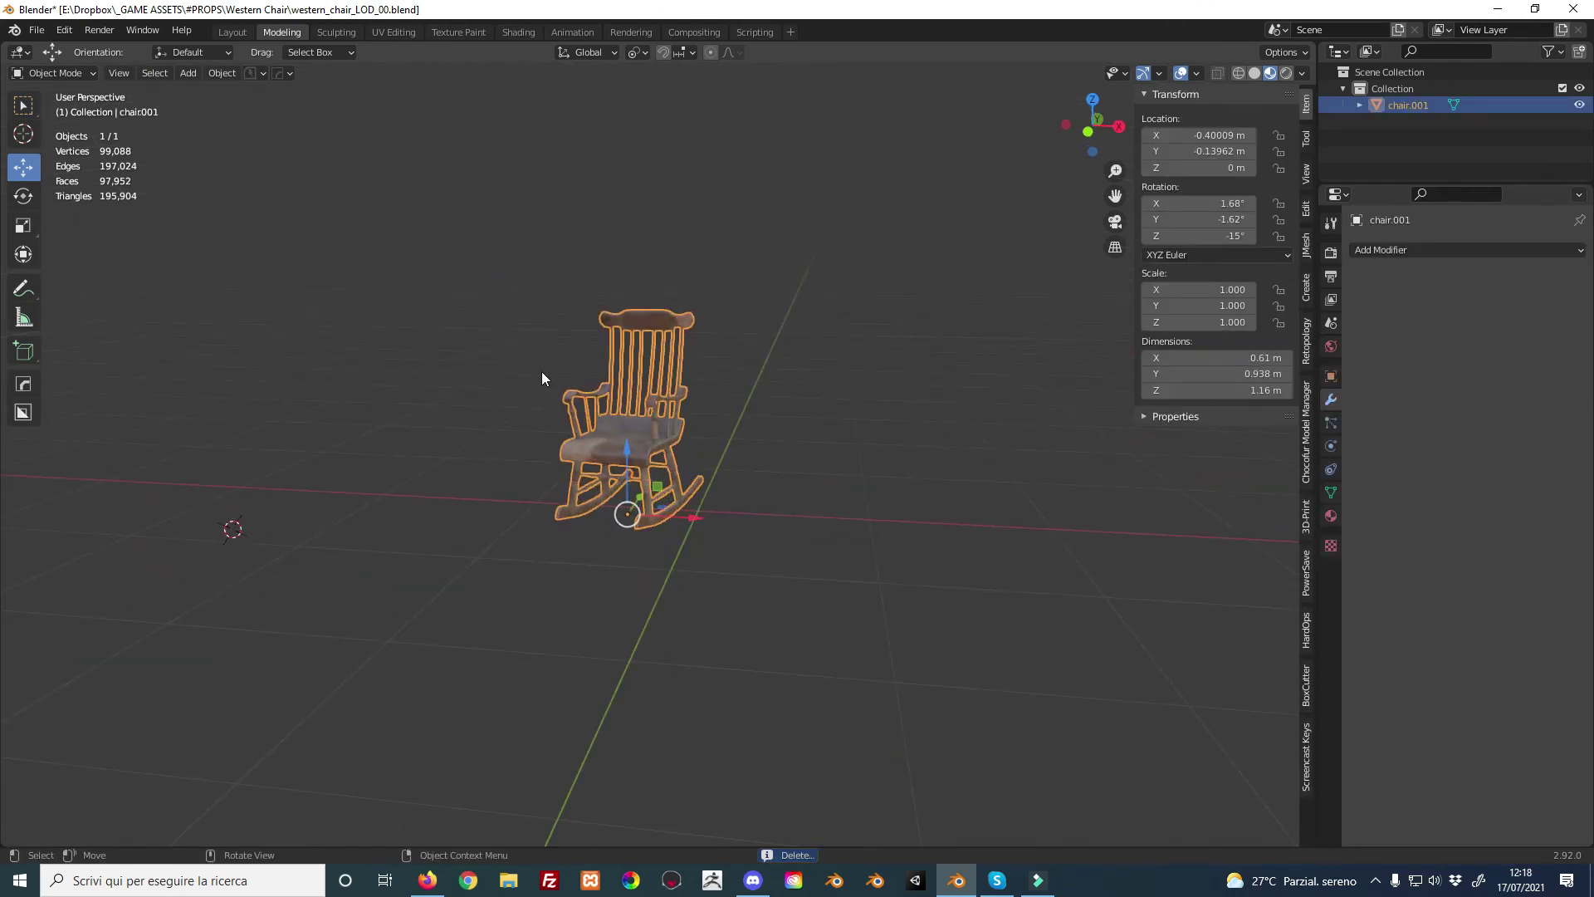
mouse_move(529, 372)
middle_down()
mouse_move(729, 334)
mouse_move(691, 319)
mouse_move(589, 333)
mouse_move(735, 340)
mouse_move(689, 342)
middle_up()
scroll(729, 334, up, 3)
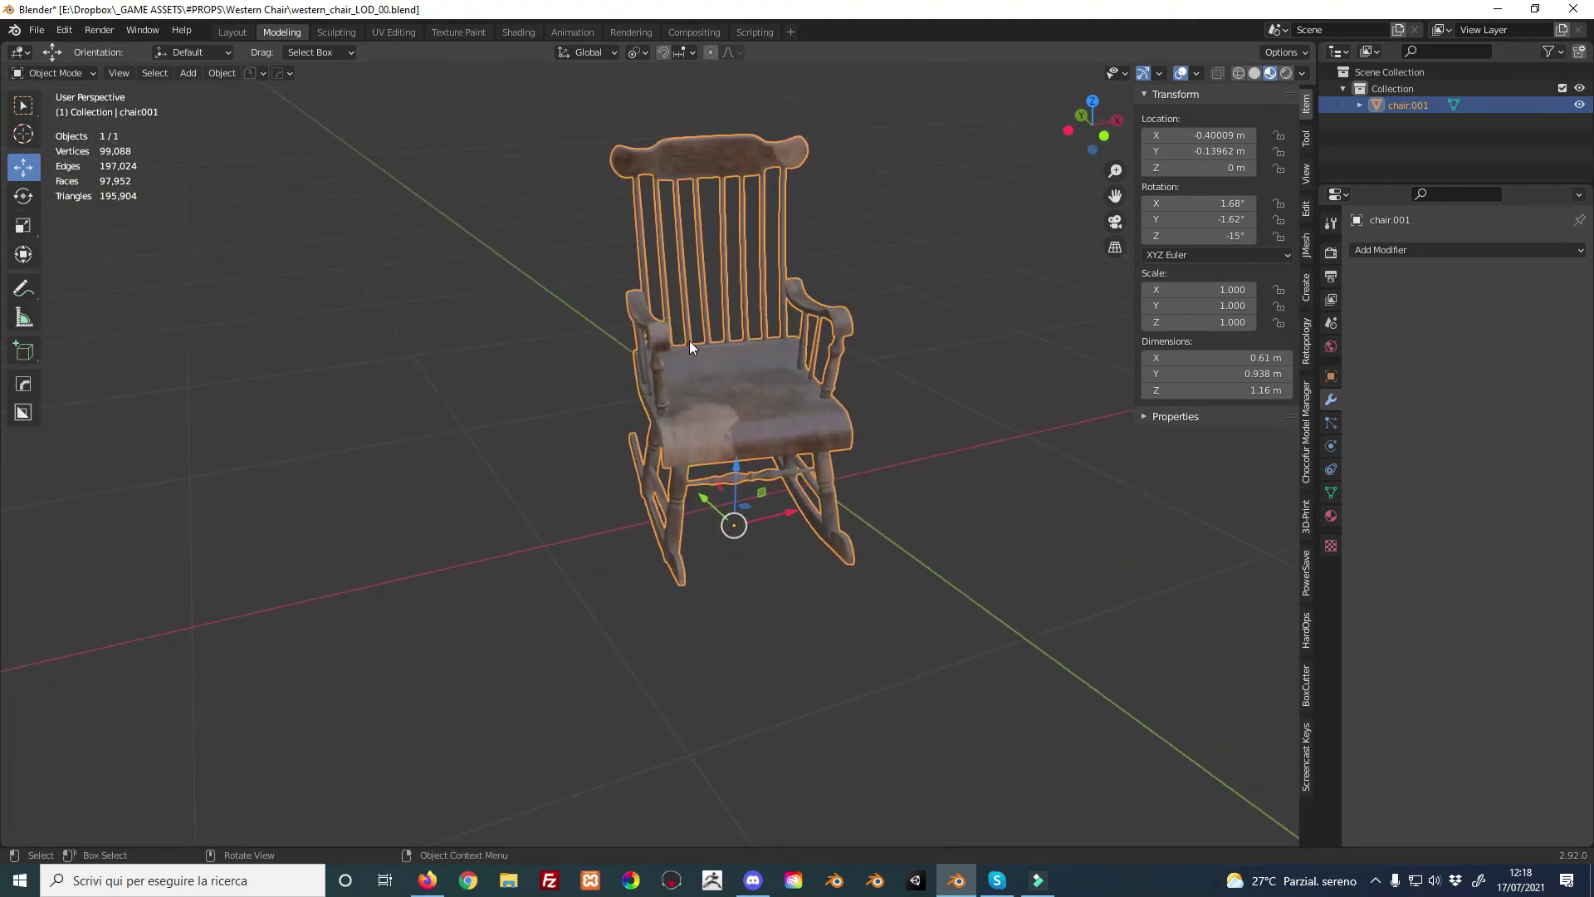